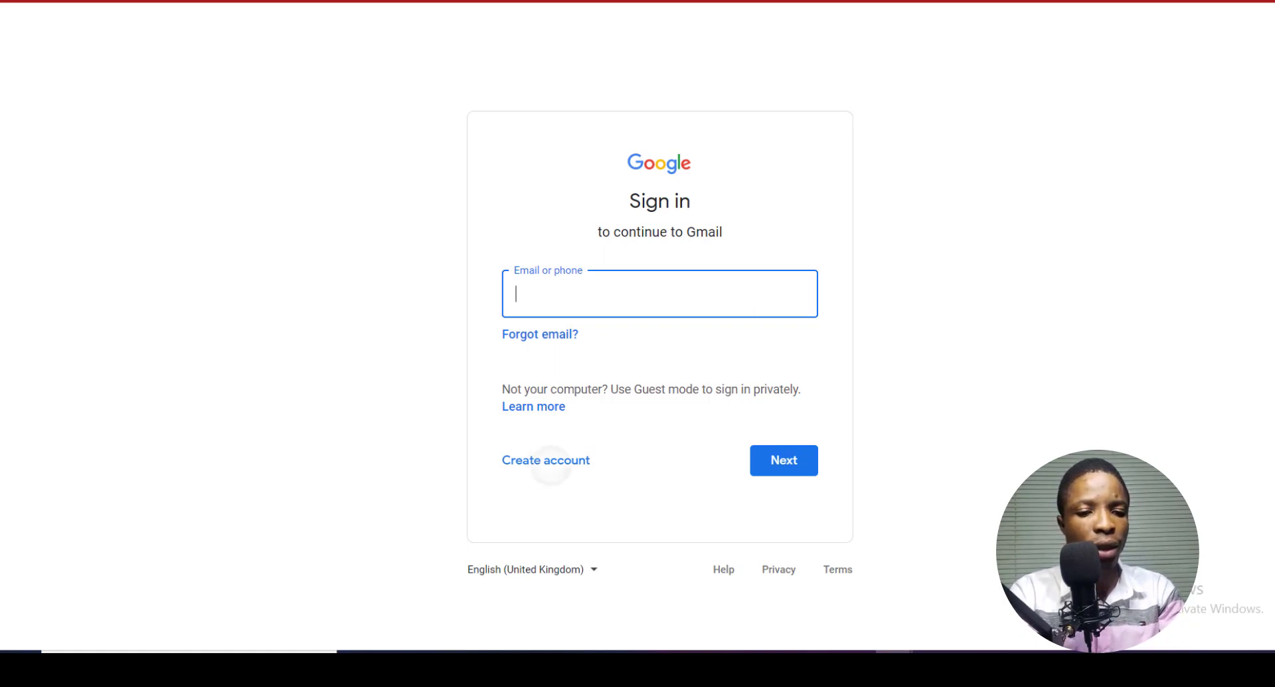
Start a personal Google account and submit the chosen username and password
click(546, 461)
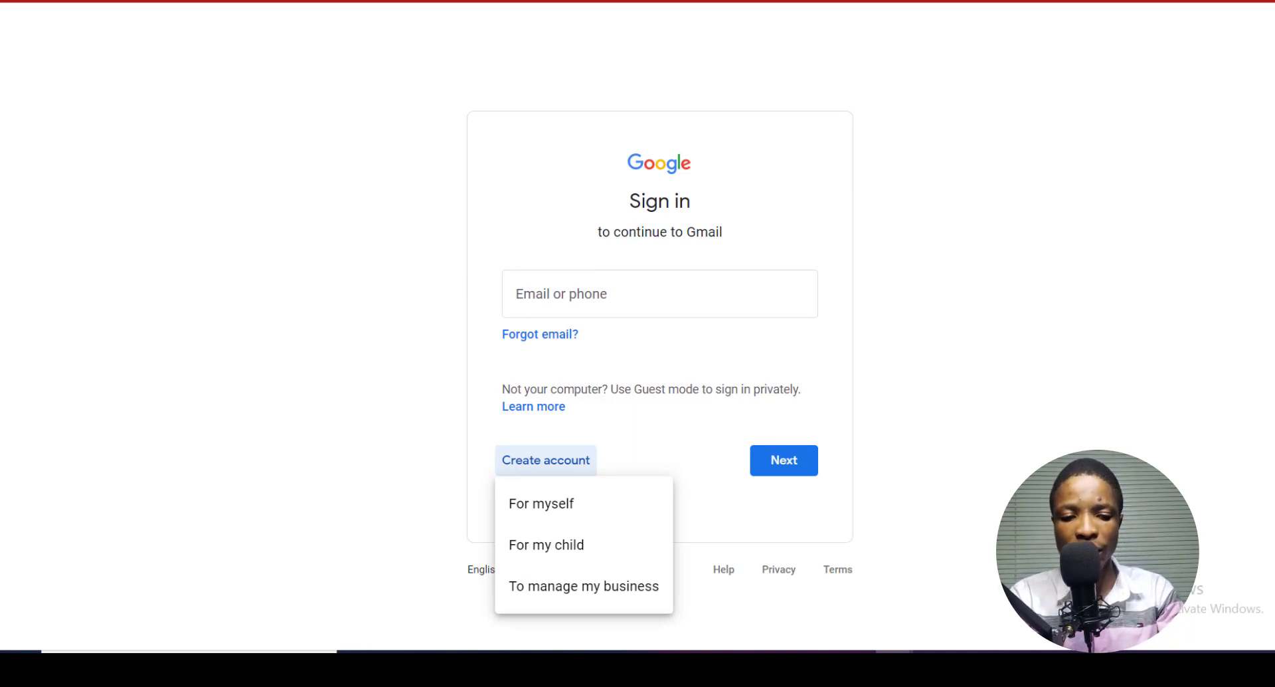
click(611, 505)
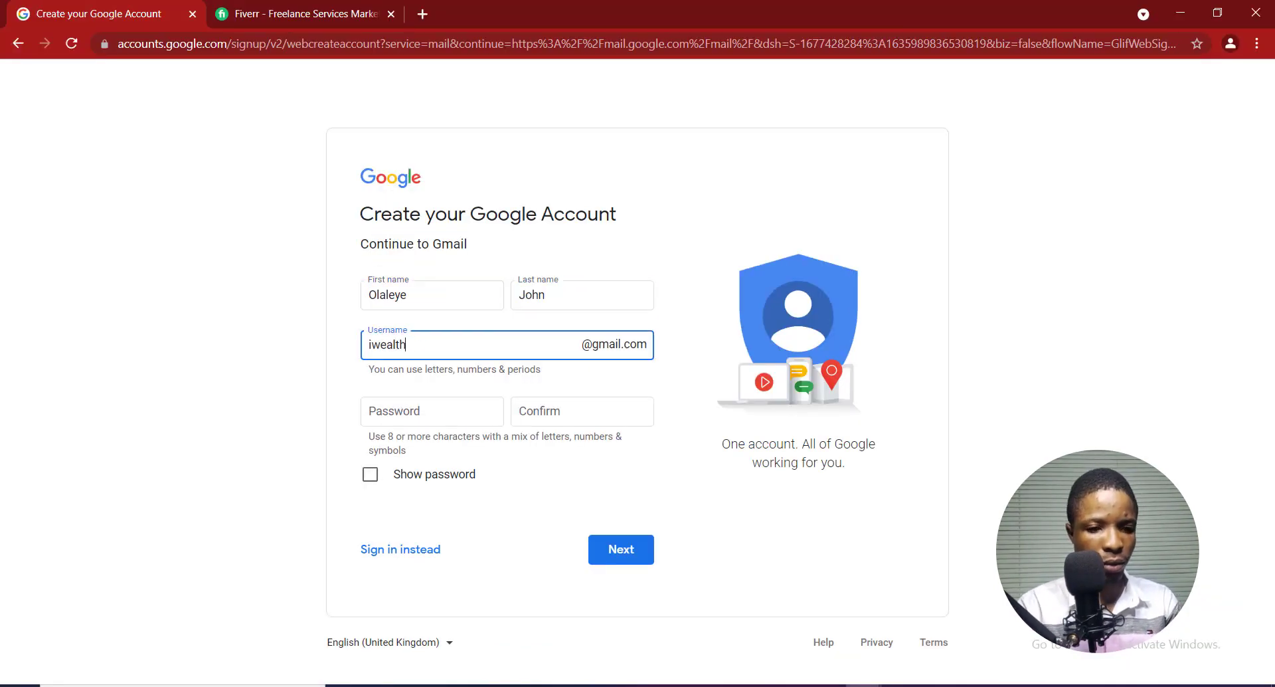
key(Tab)
text(••••••••••)
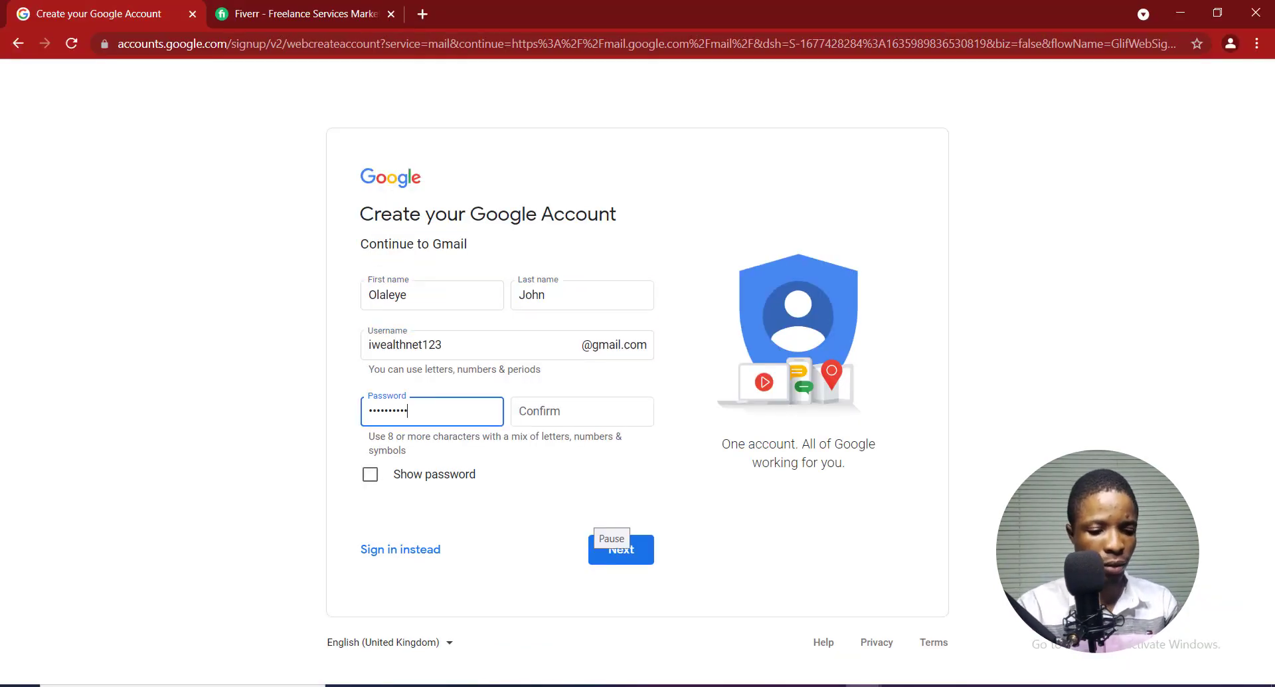
key(Tab)
text(••••••••••)
key(Return)
Add a recovery e-mail, the birth day, month and year, and gender 'Rather not say'
key(Tab)
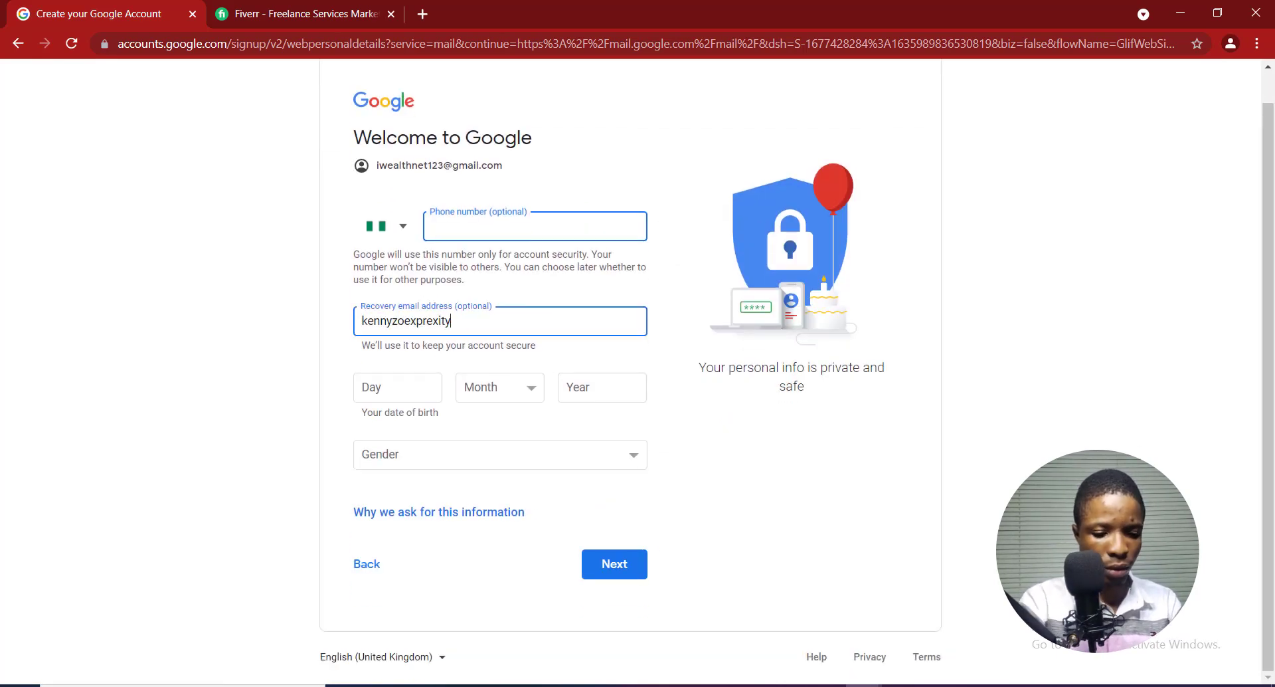
key(Tab)
text(02)
key(Tab)
key(o)
key(Tab)
text(1997)
key(Tab)
key(alt+Down)
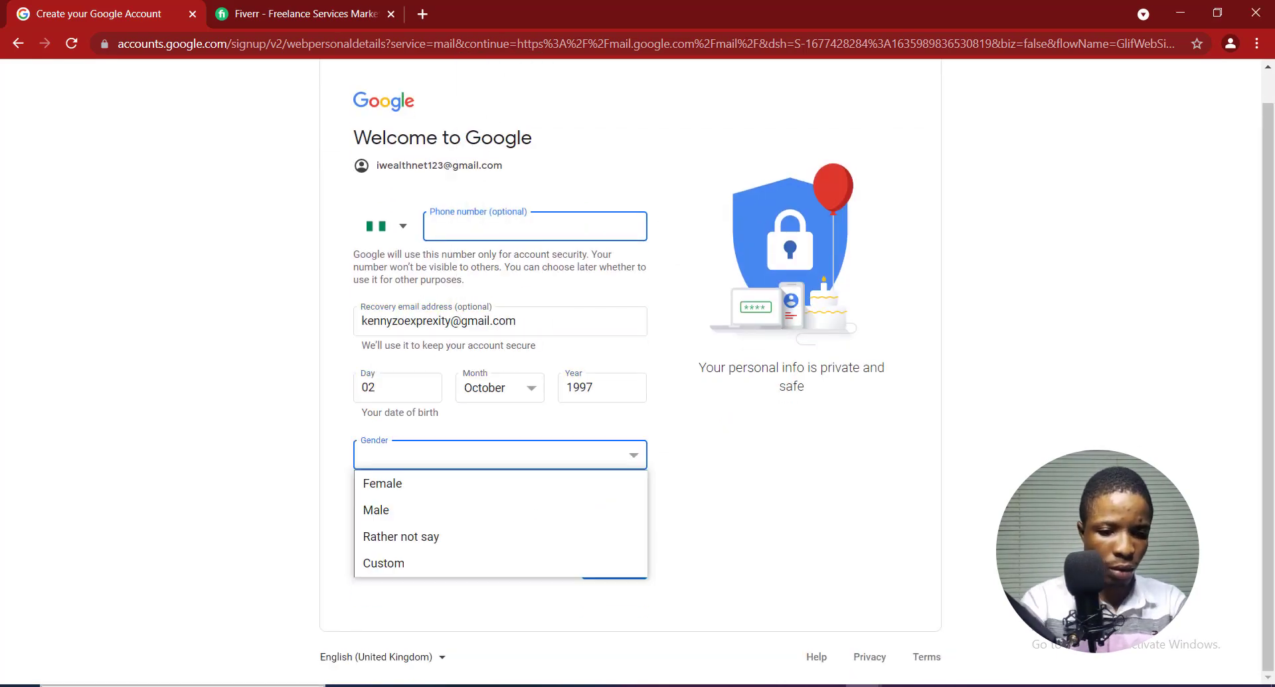
key(r)
key(Return)
key(Return)
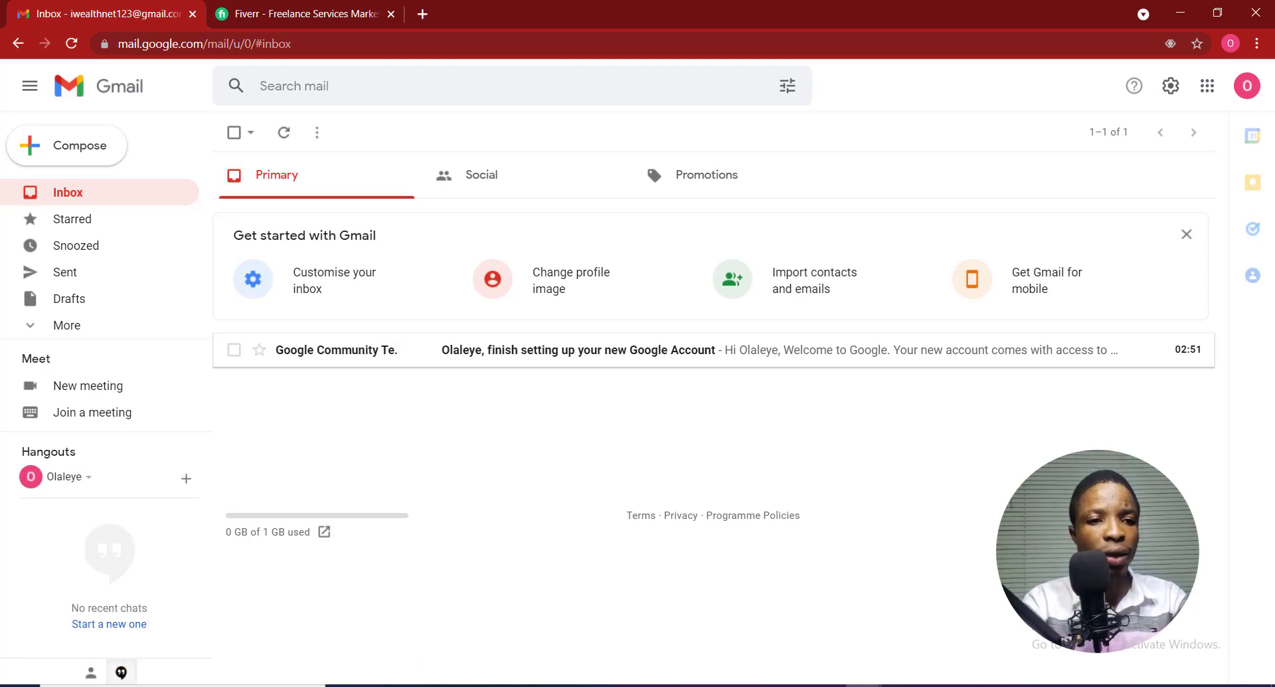
Open the Join Fiverr sign-up form on the Fiverr tab
key(ctrl+Tab)
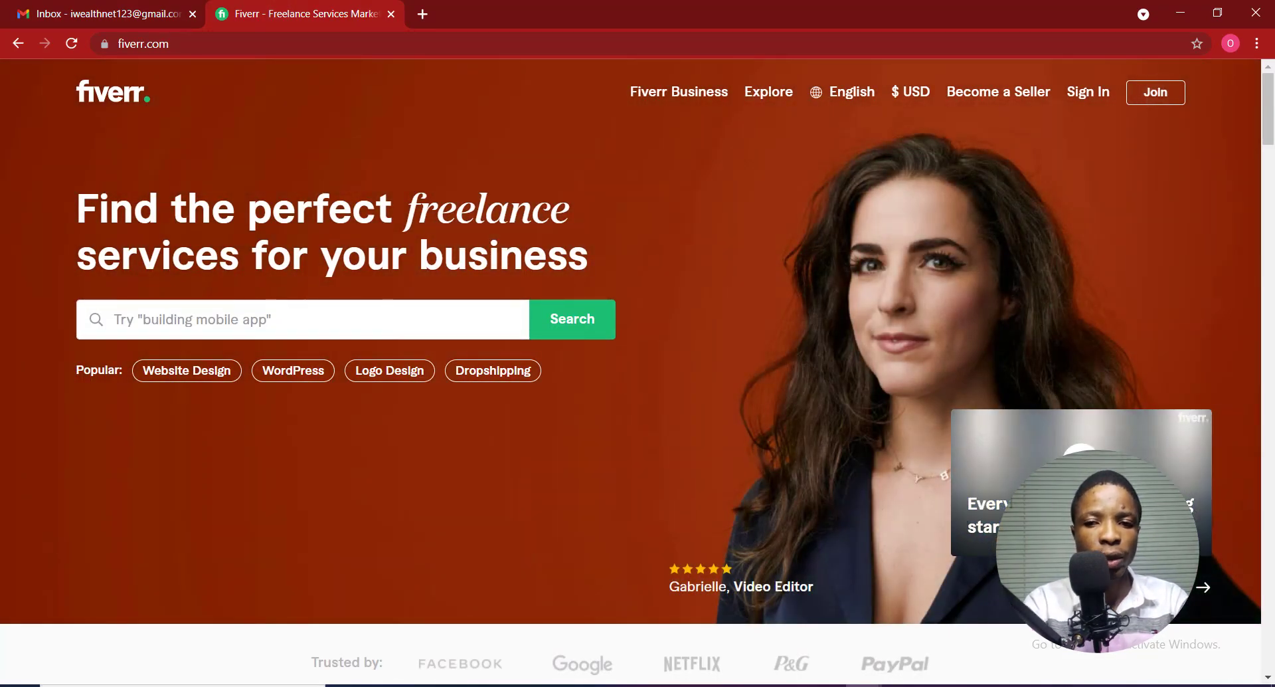
click(1156, 91)
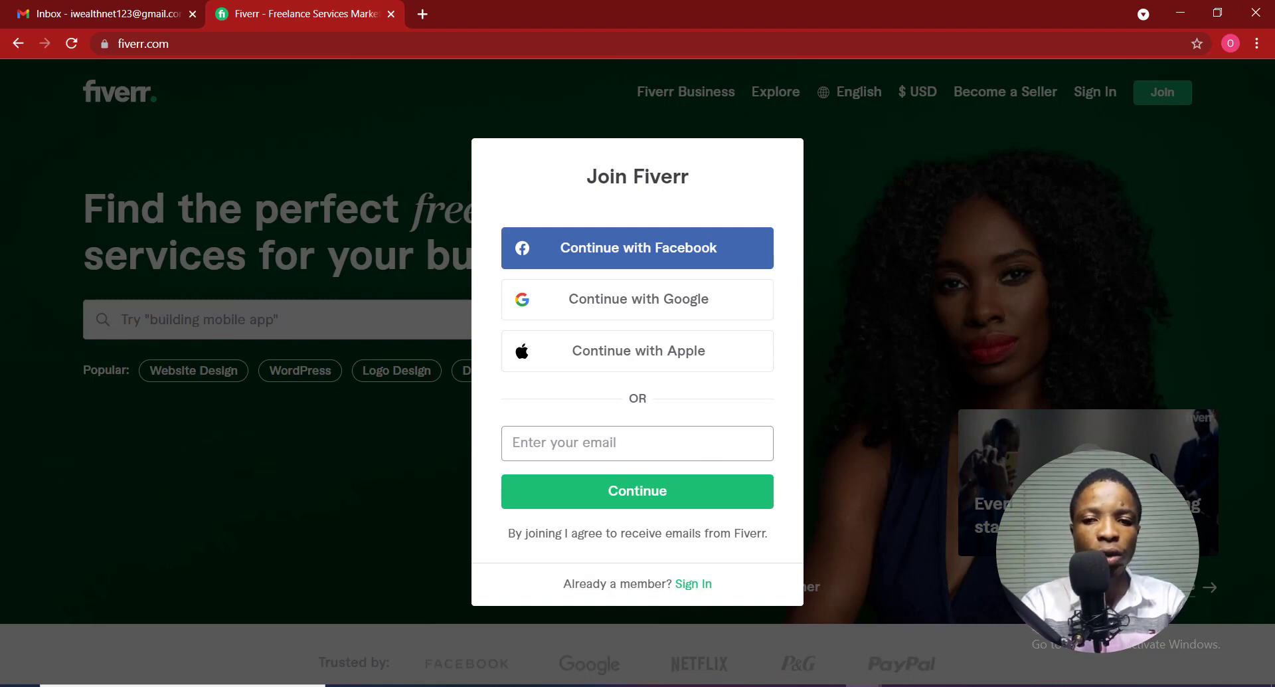
key(Escape)
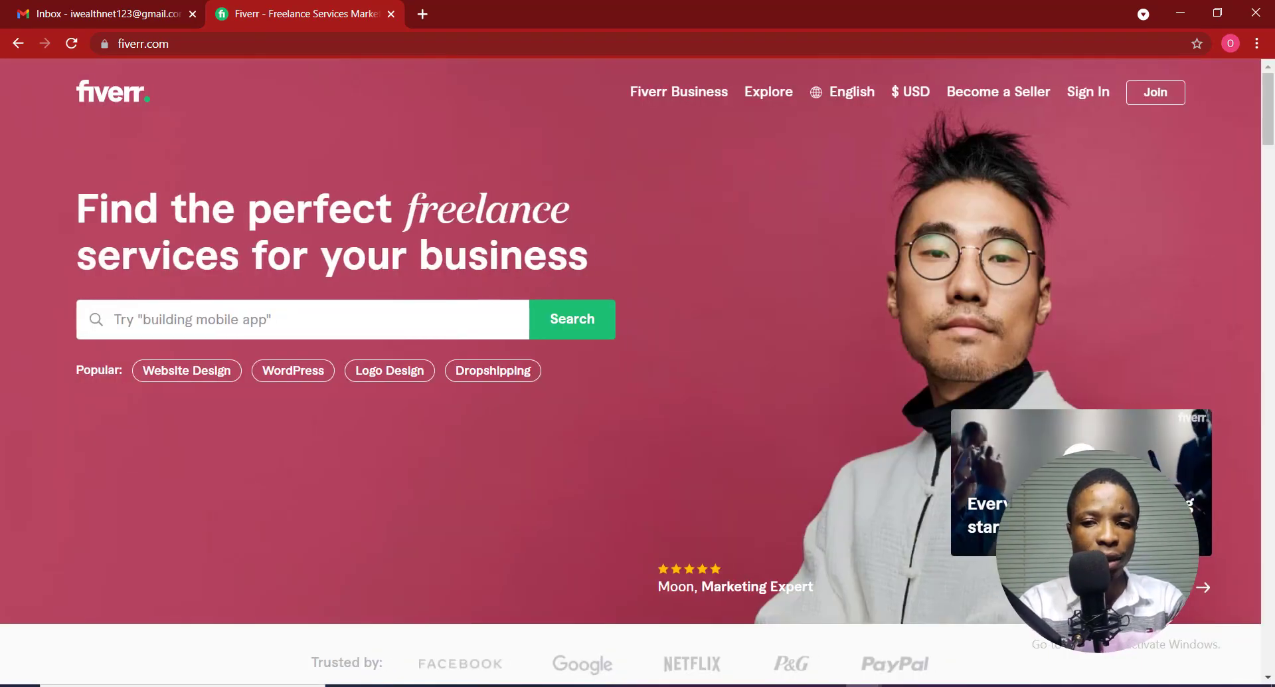
click(1156, 93)
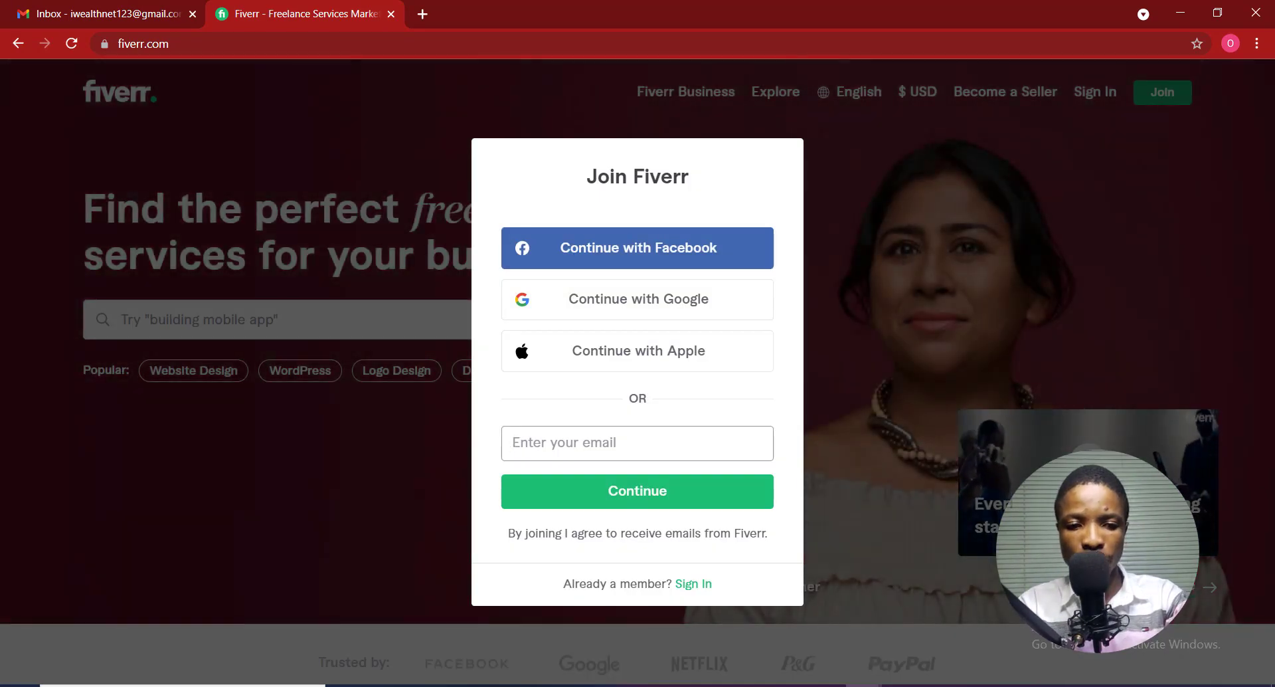
Copy the new Gmail address from the Google account panel and return to the sign-up email field
click(53, 14)
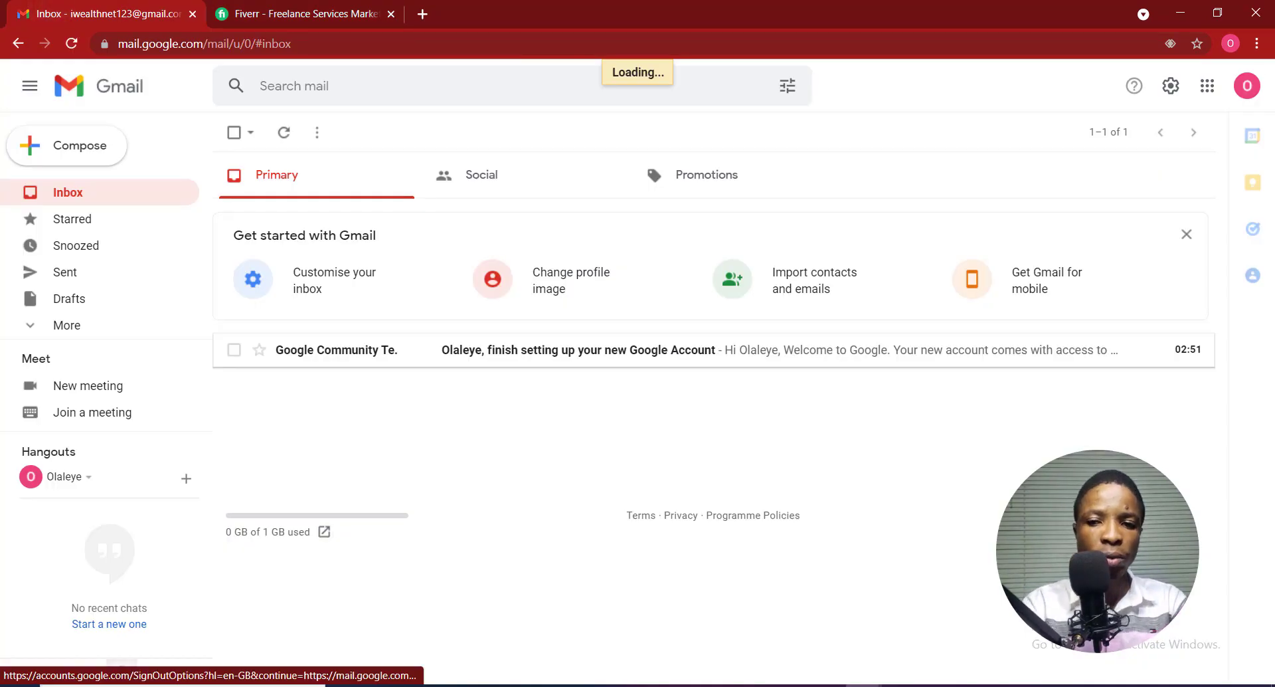
click(1247, 85)
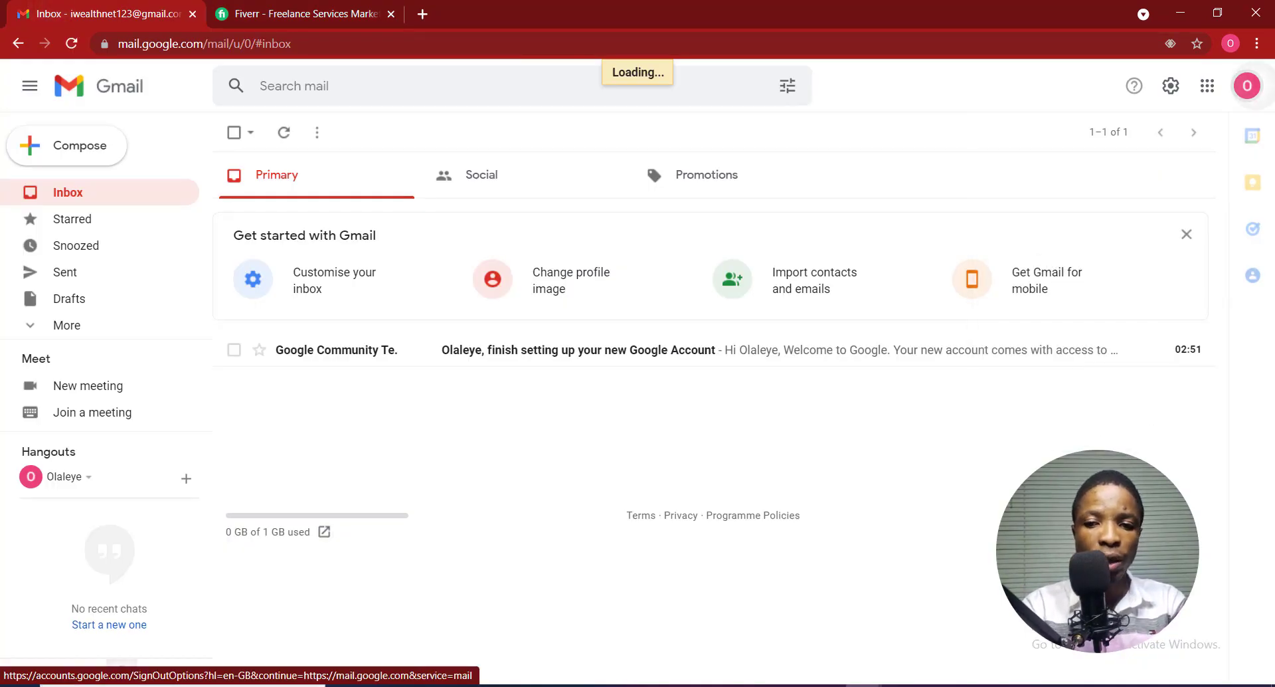
click(1247, 86)
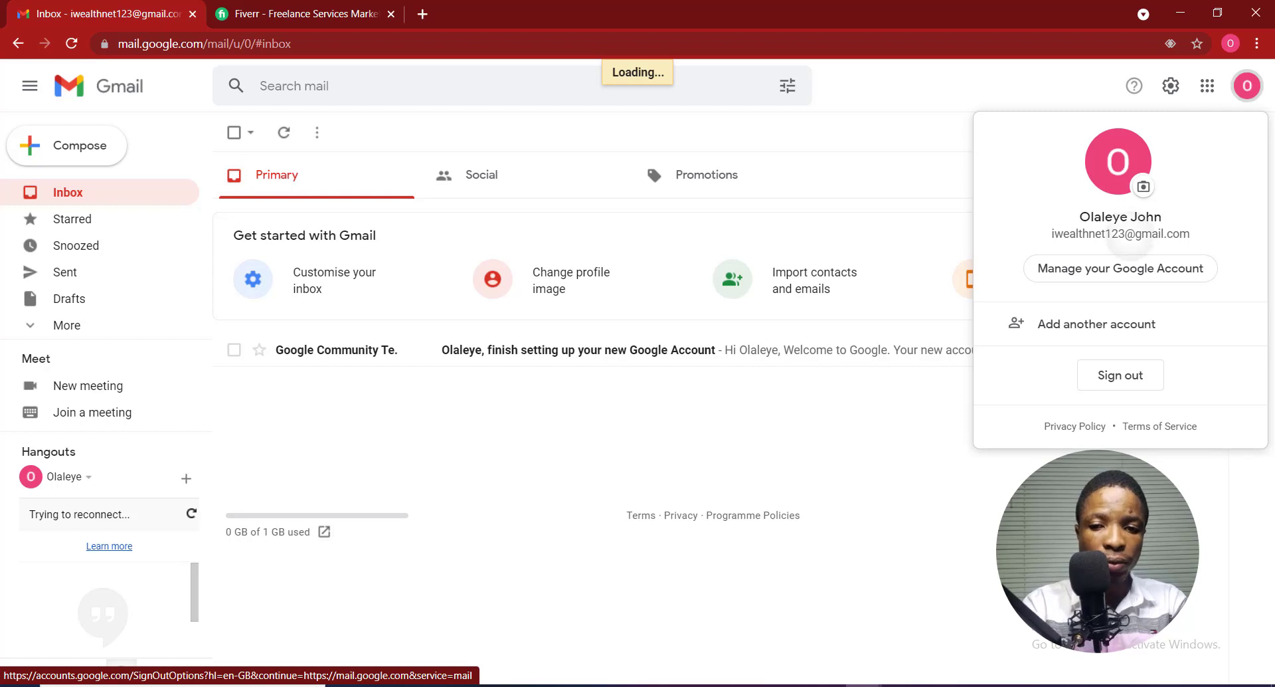
double_click(1130, 235)
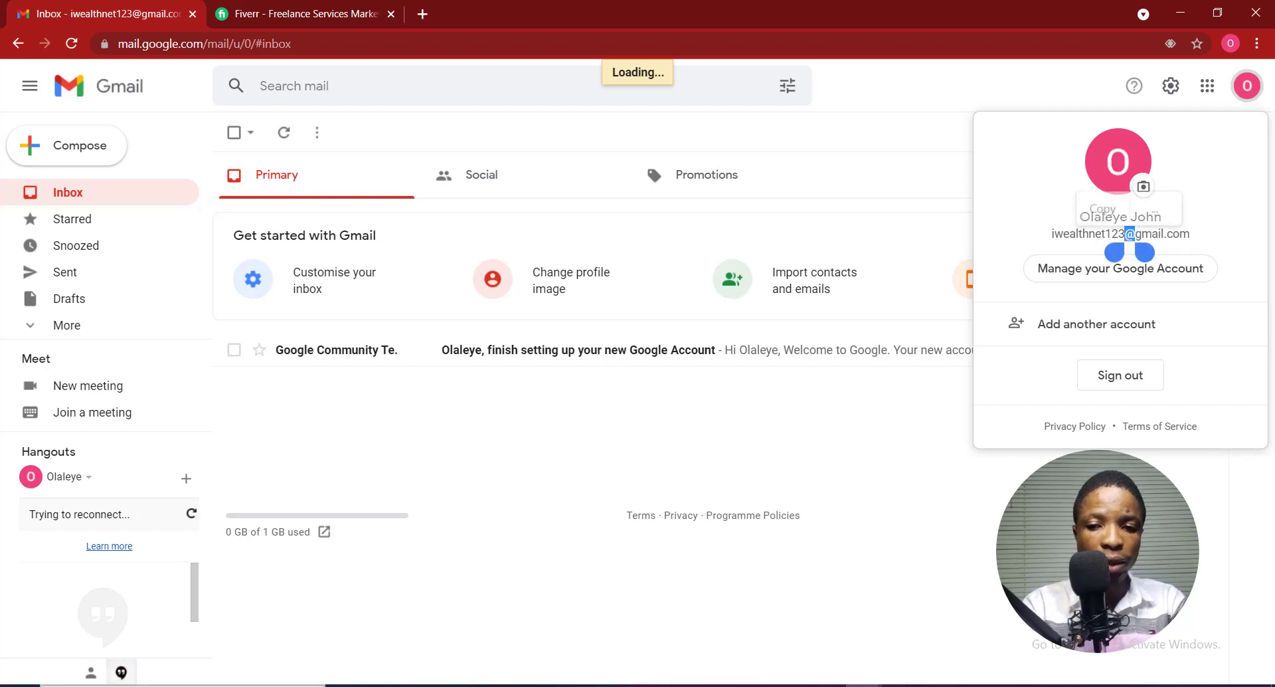
drag(1145, 252, 1199, 252)
key(ctrl+c)
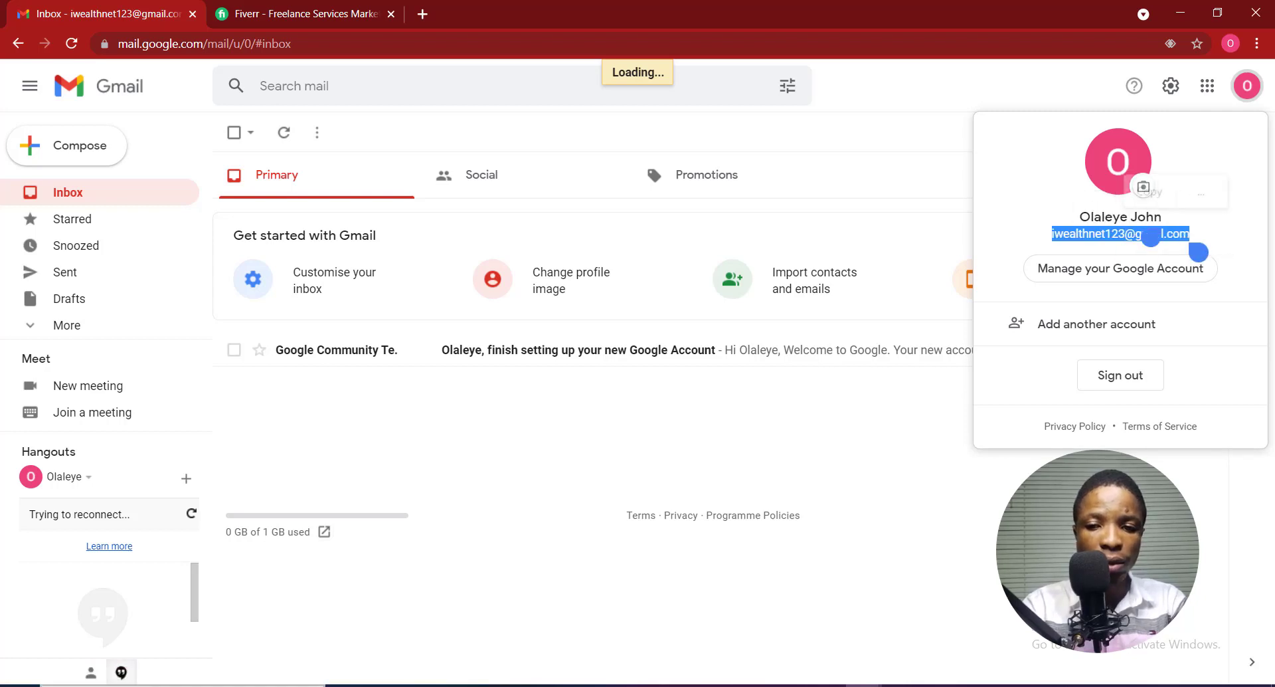
click(1148, 191)
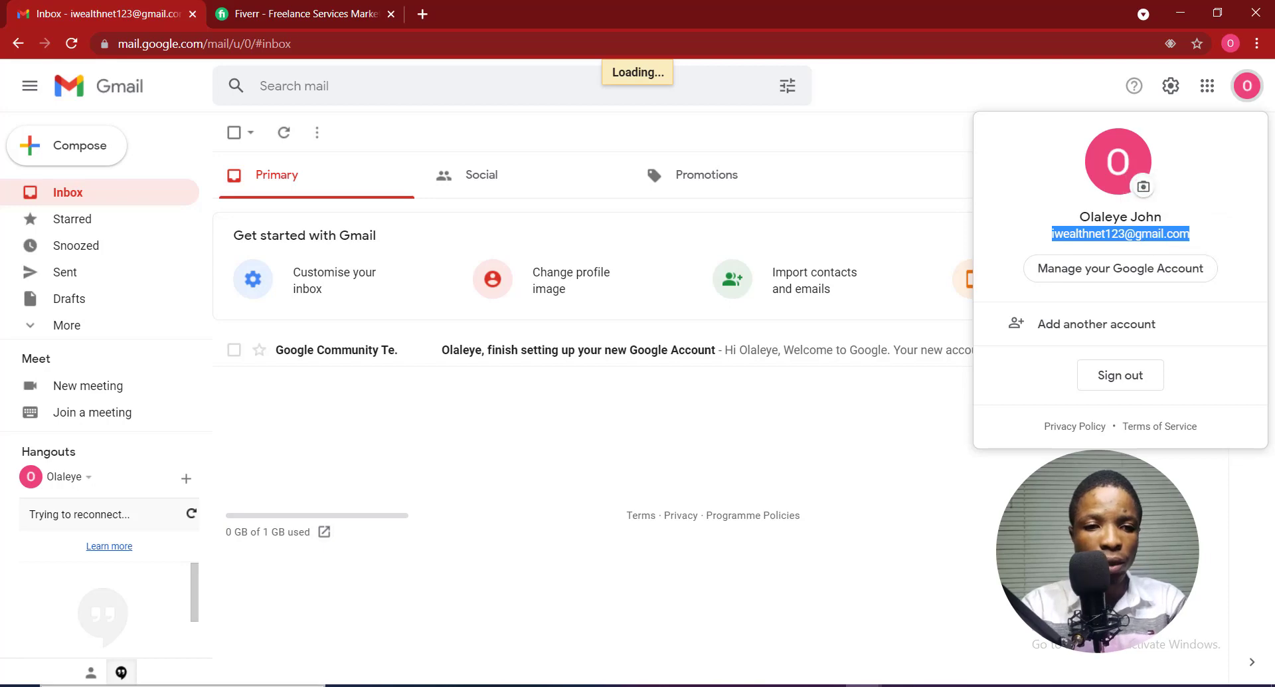
click(305, 14)
click(704, 443)
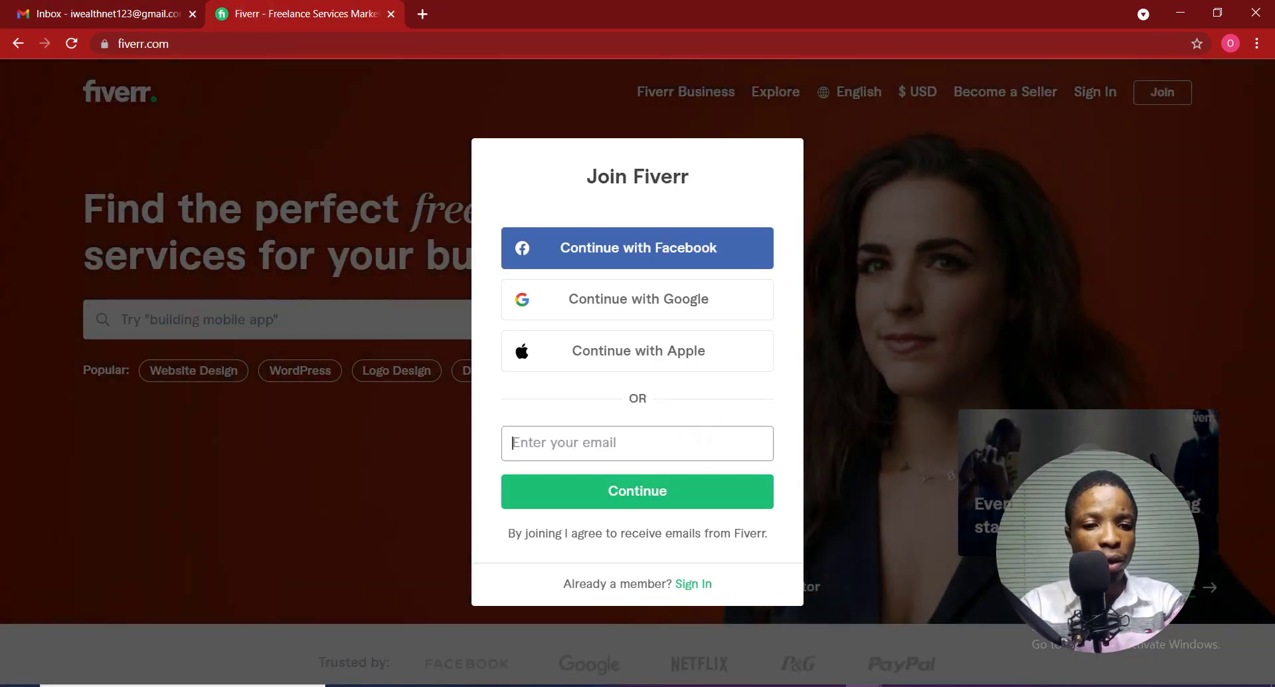
Sign up on Fiverr with the pasted Gmail address, a chosen username and a password
key(ctrl+v)
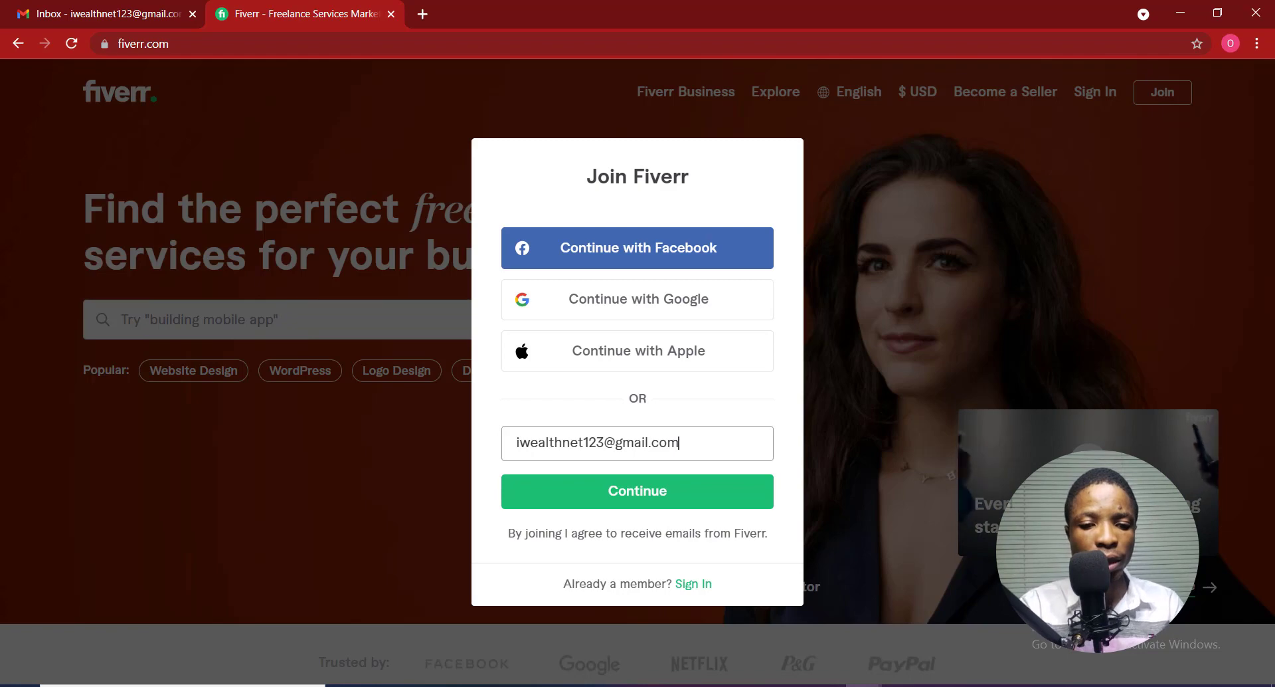
click(638, 495)
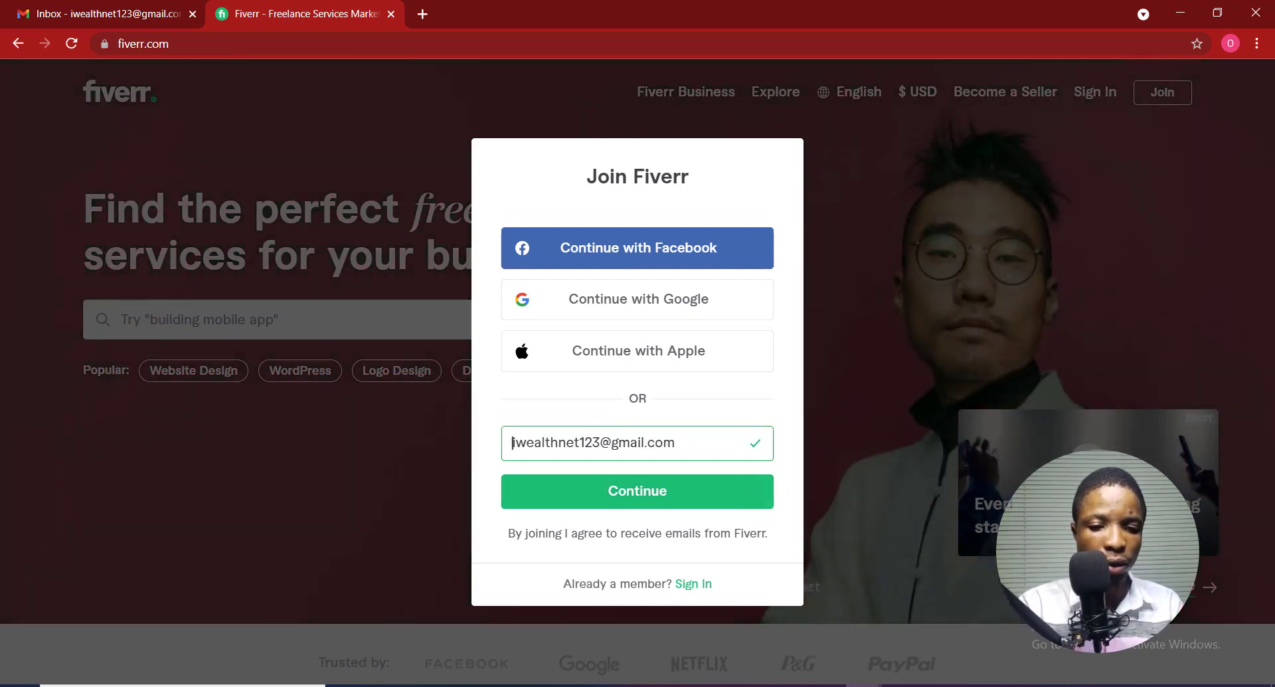
key(Return)
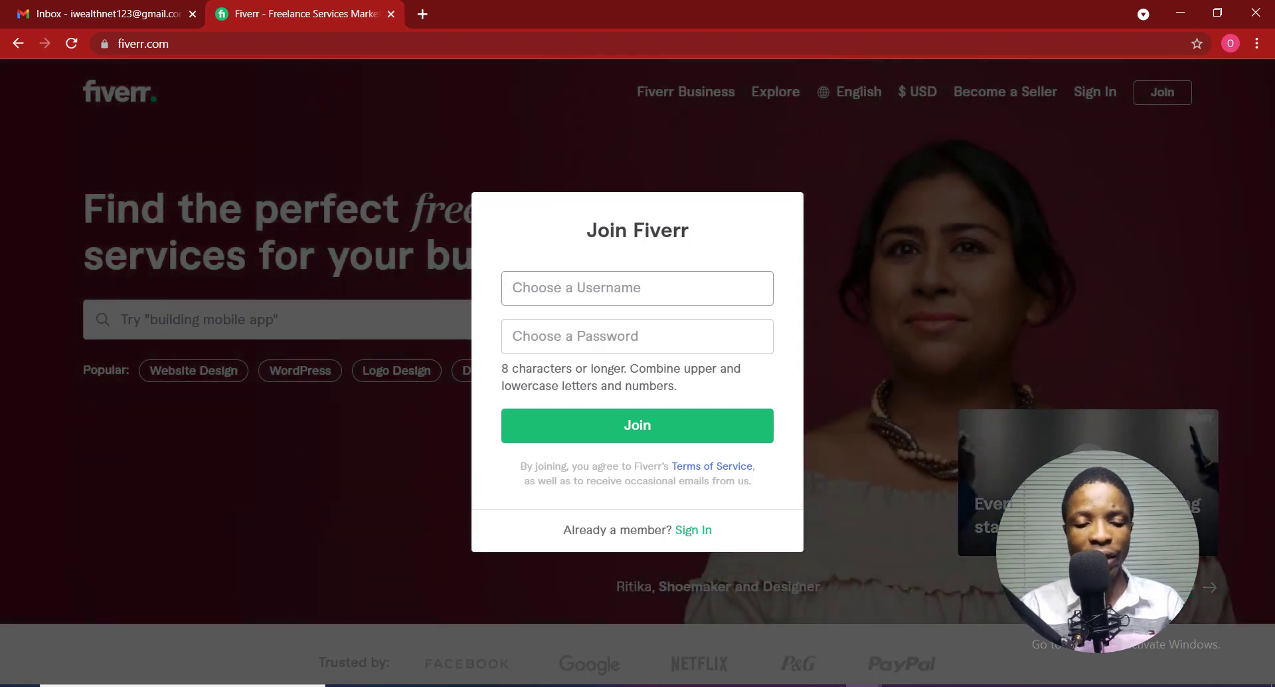
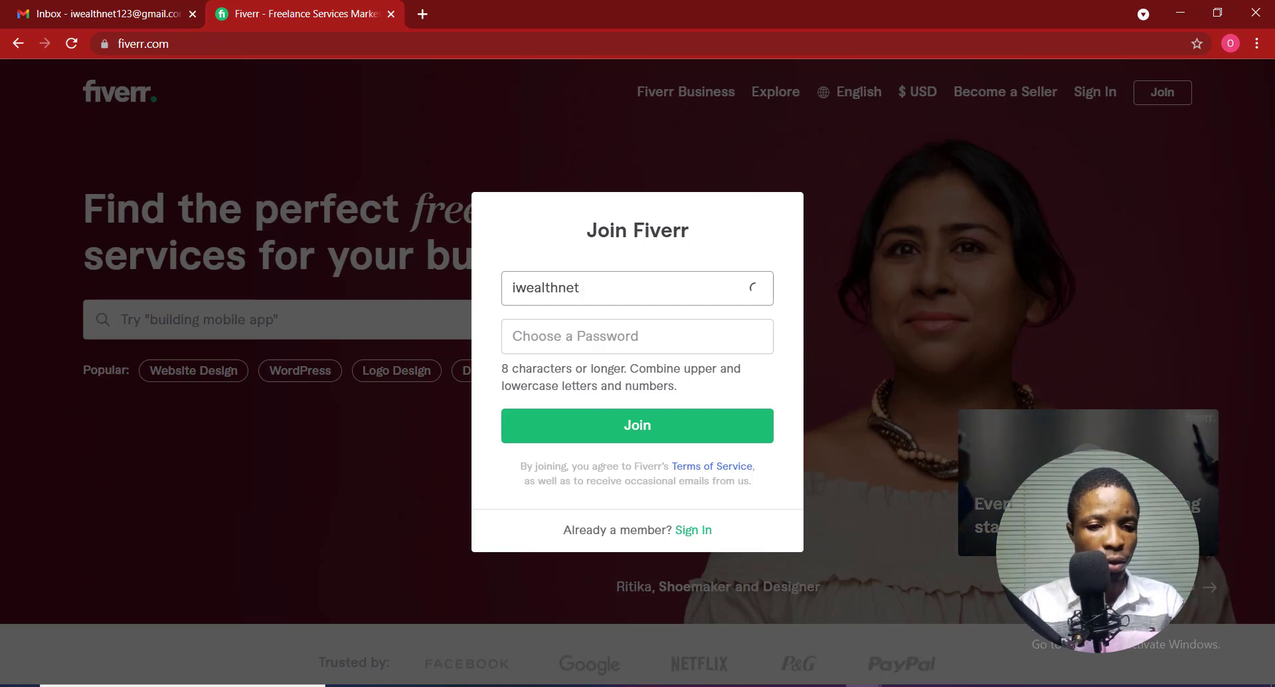
click(513, 337)
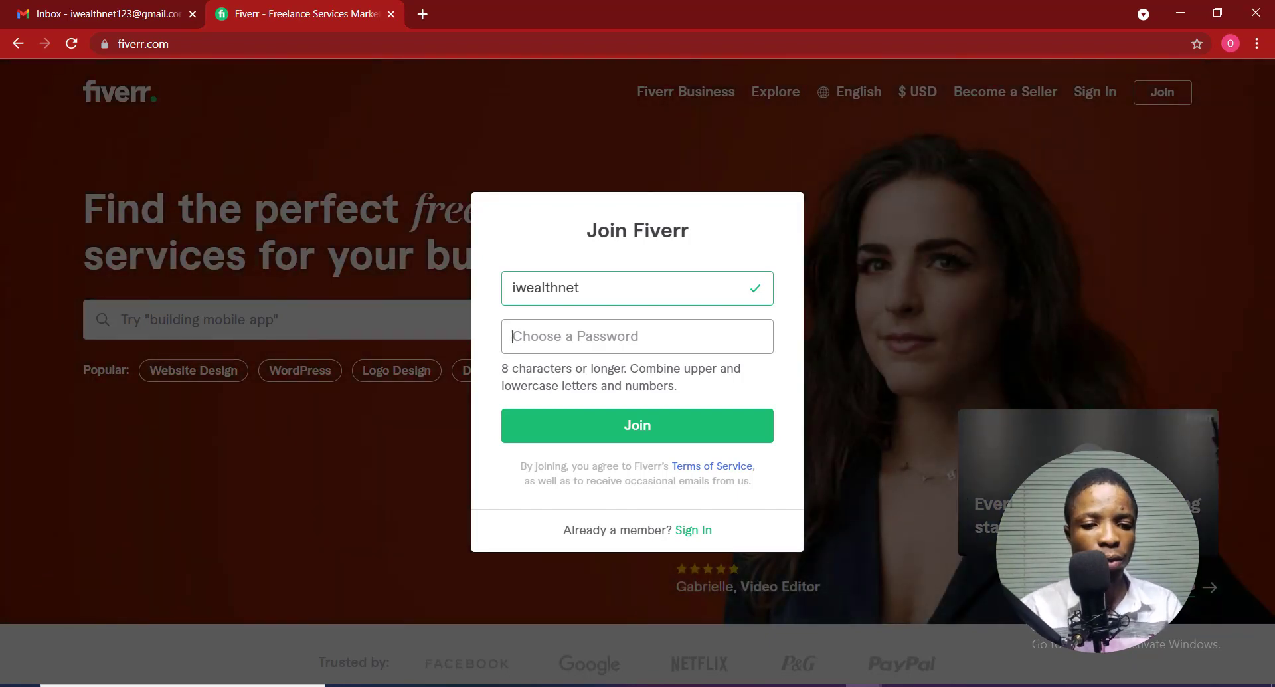
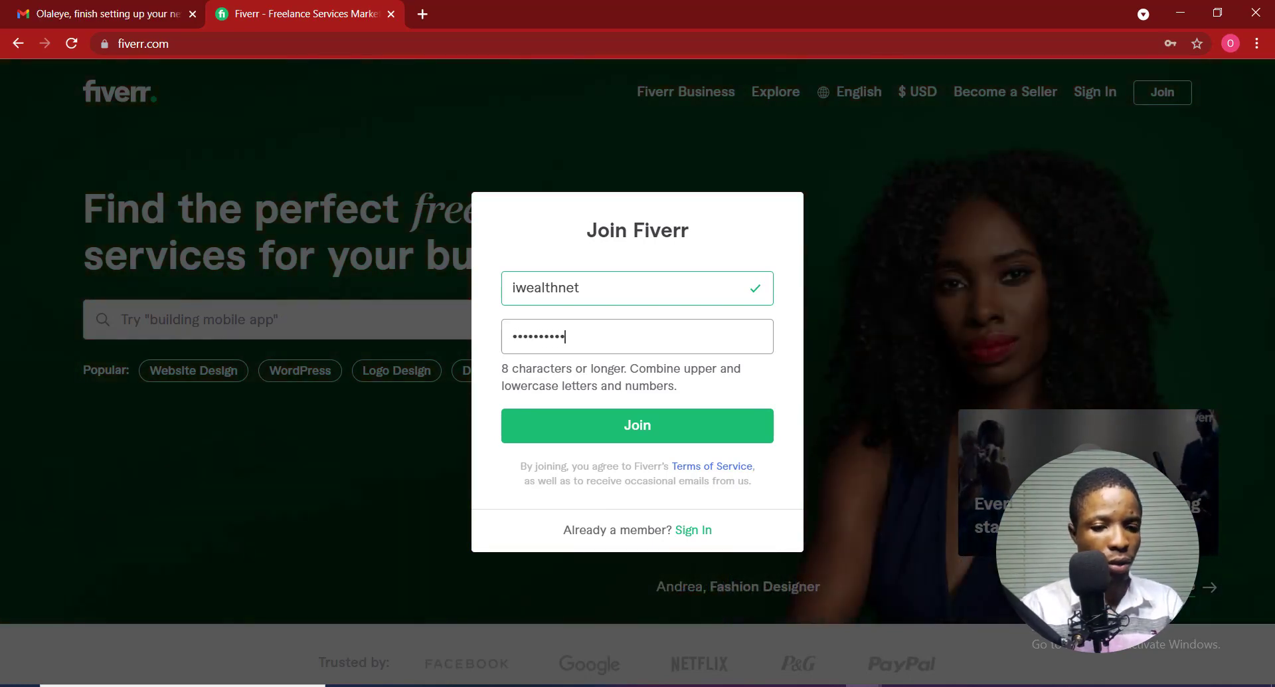
key(Return)
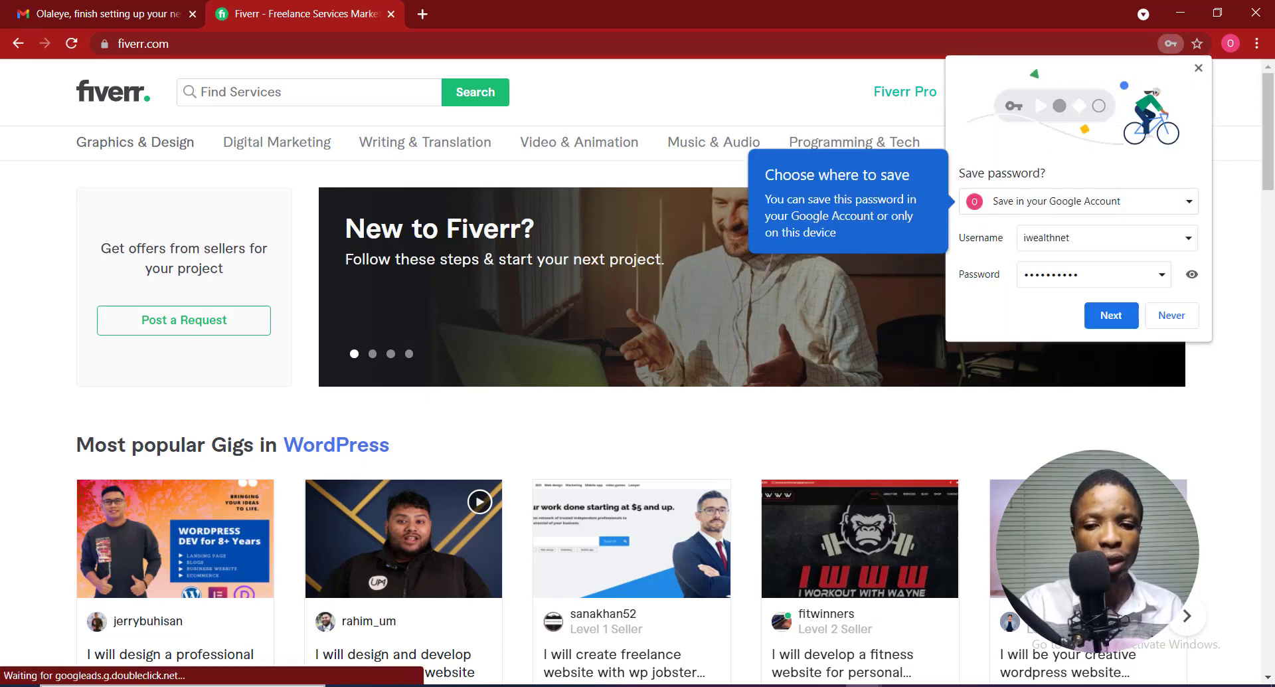
Save the Fiverr password to the Google Account and return to Gmail
click(1111, 315)
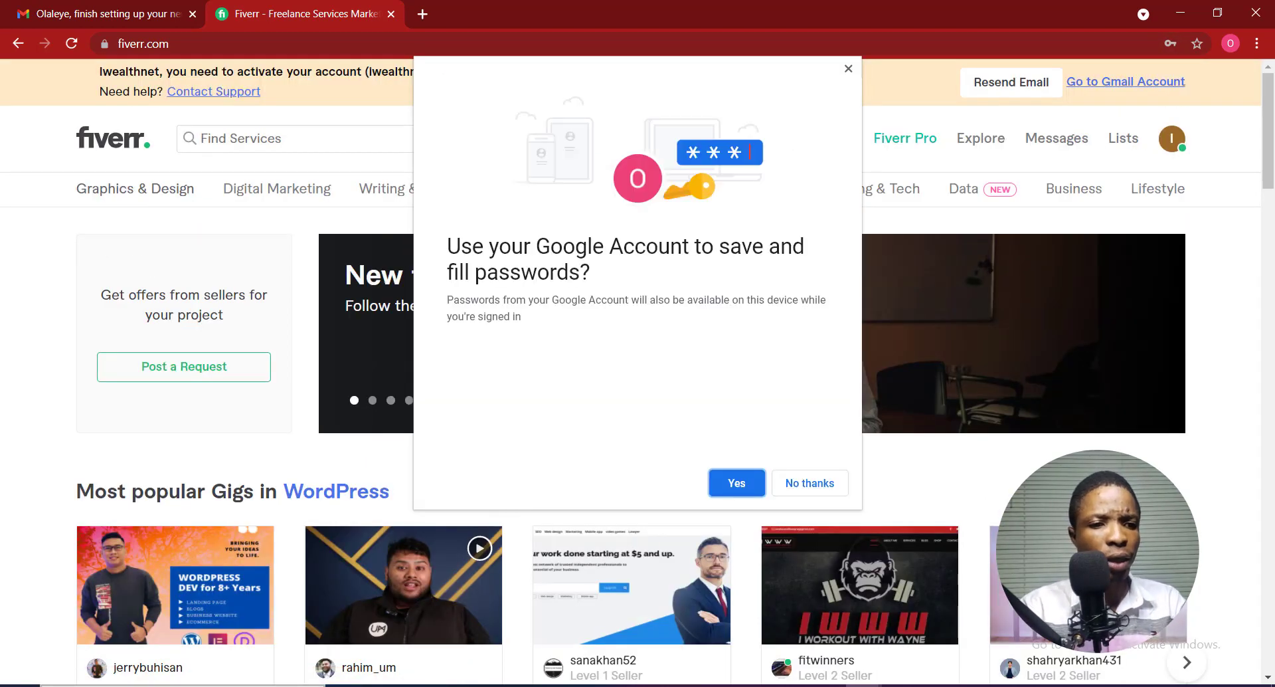
click(737, 483)
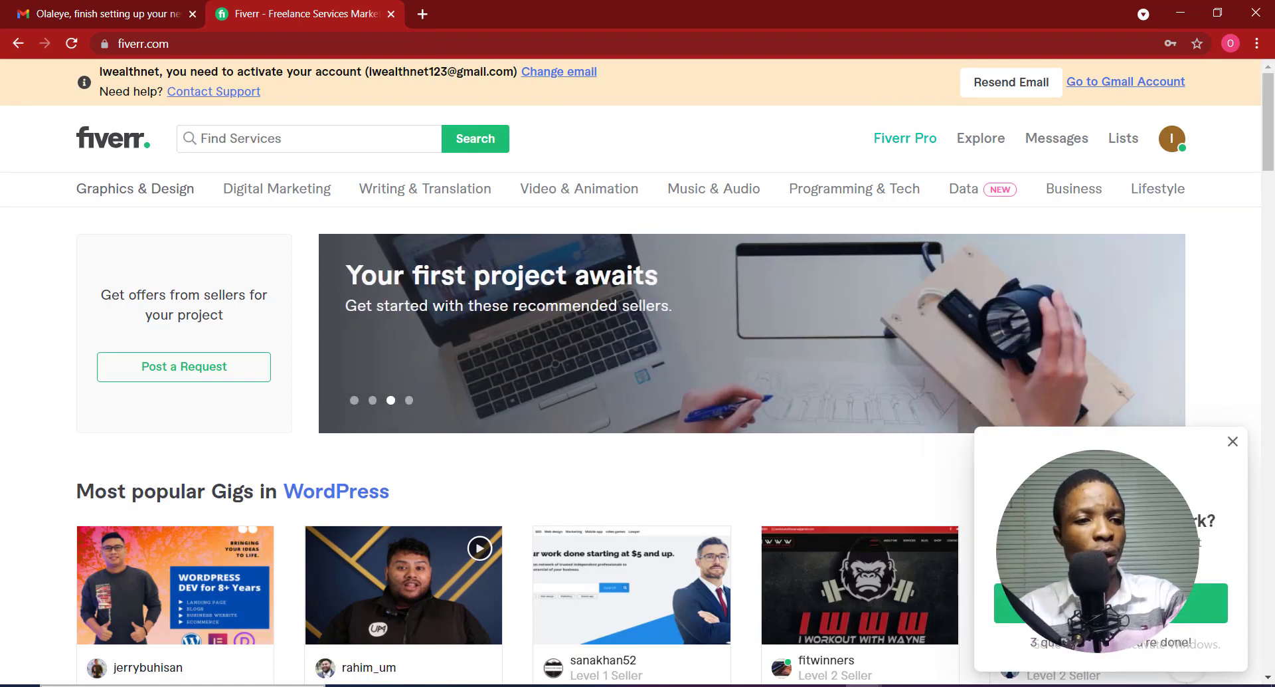
click(72, 15)
click(235, 133)
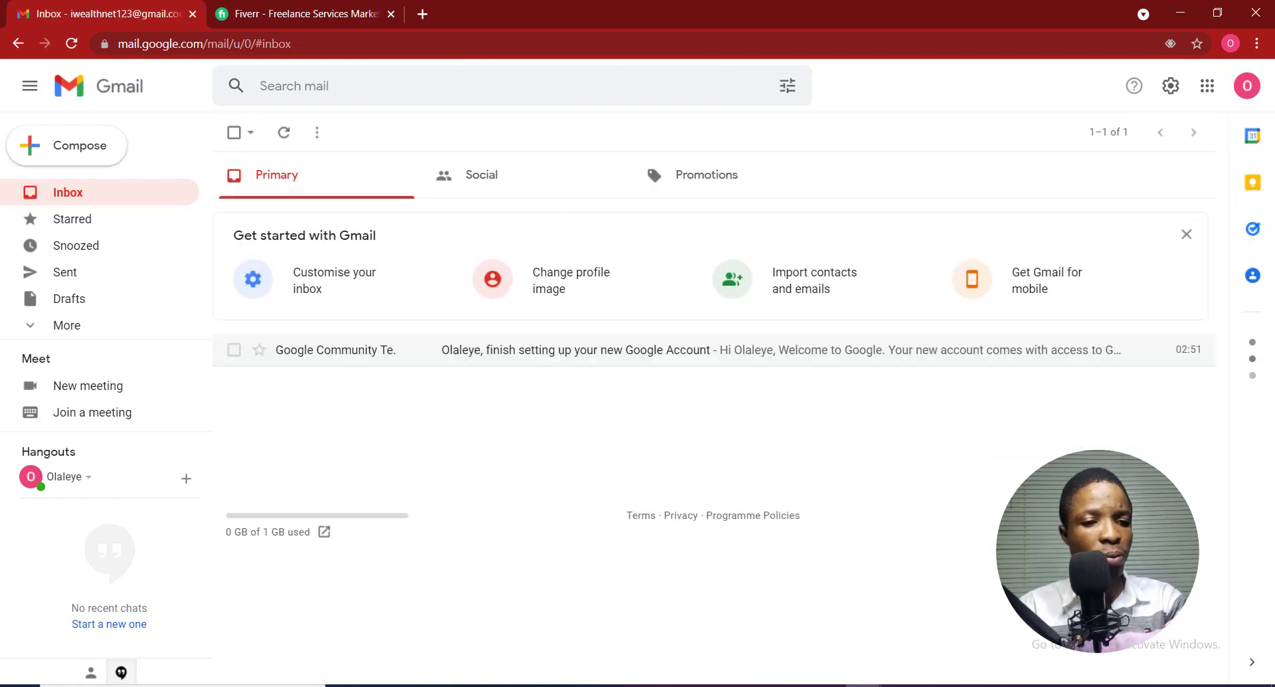
Refresh the inbox and activate the account from the 'Fiverr: Activate Your New Account' email
click(284, 132)
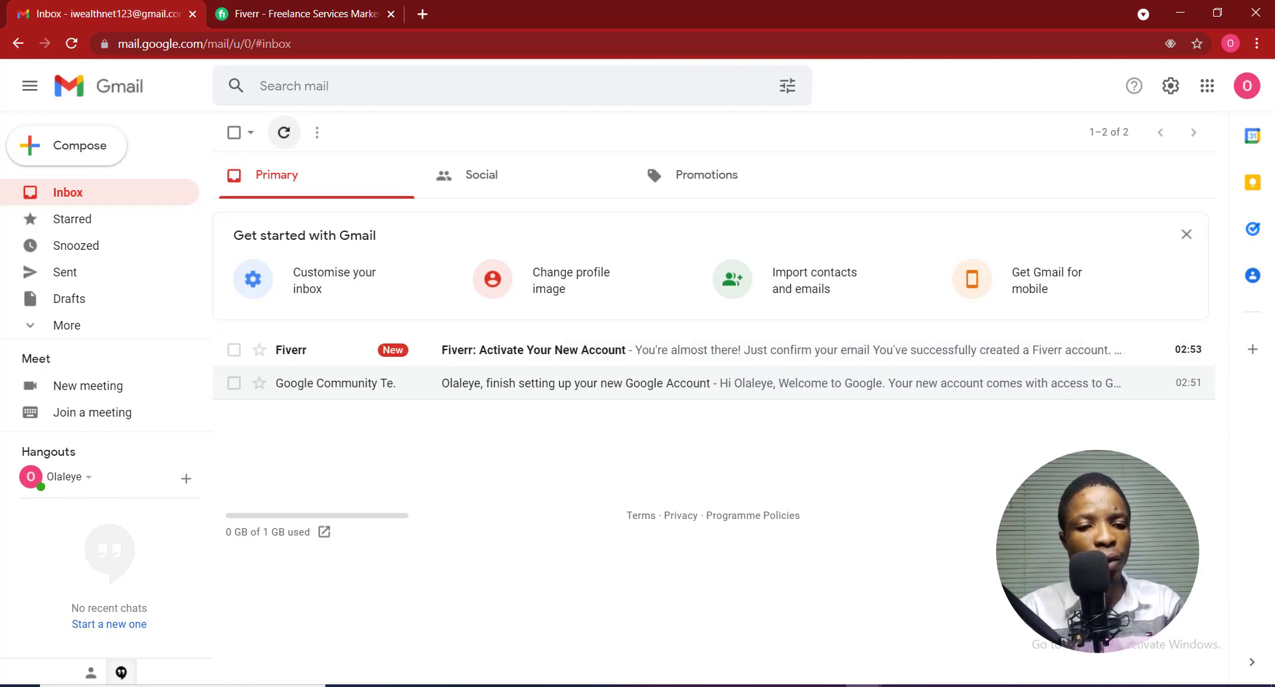
click(531, 349)
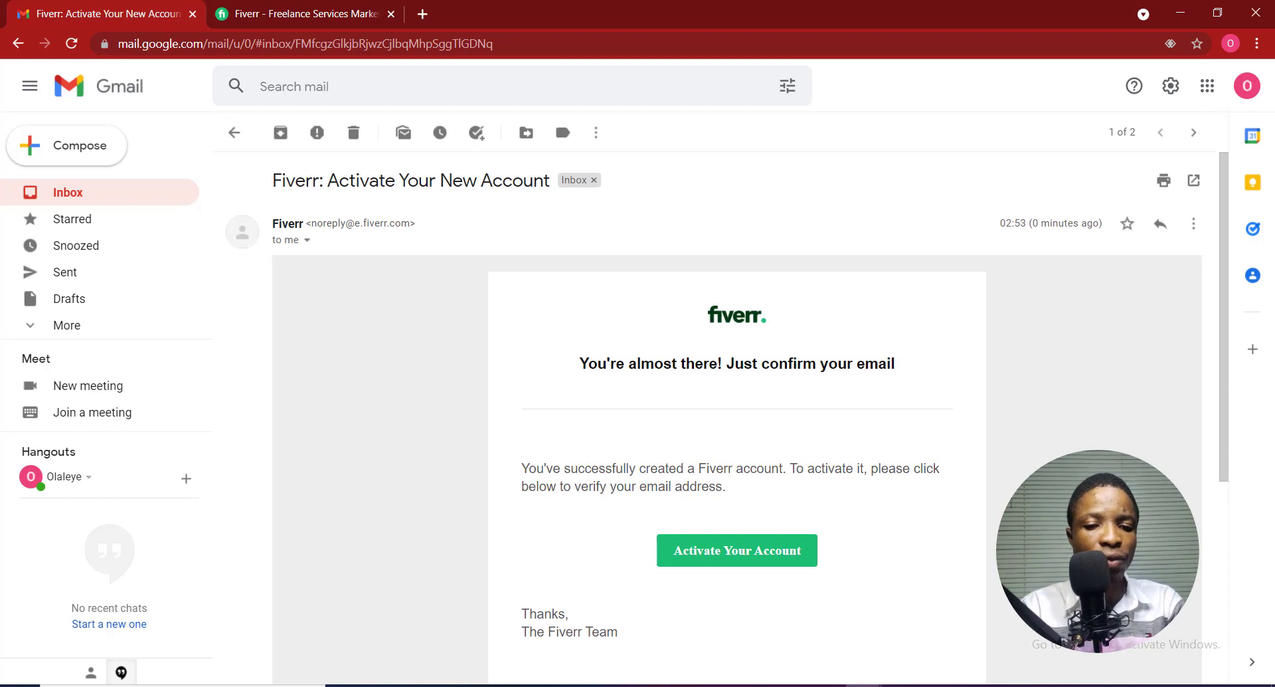
click(738, 550)
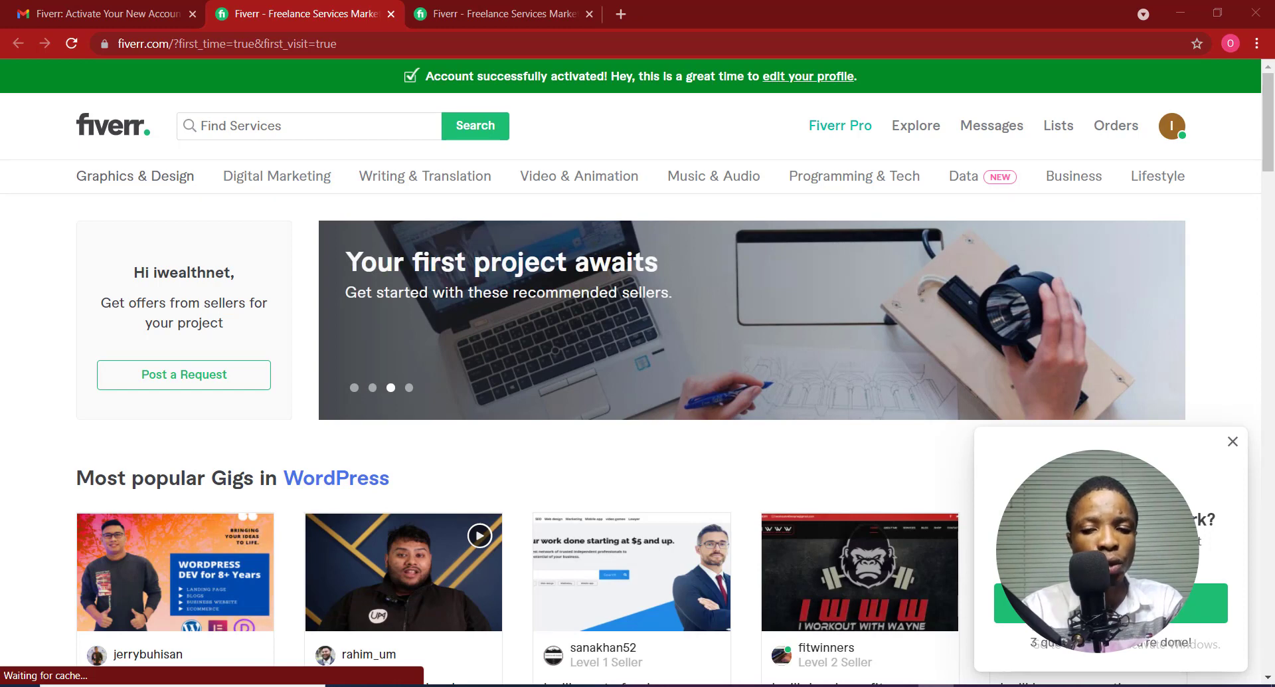
Close the promotional popup, check the avatar menu, and browse the recommended gigs on the homepage
click(1233, 441)
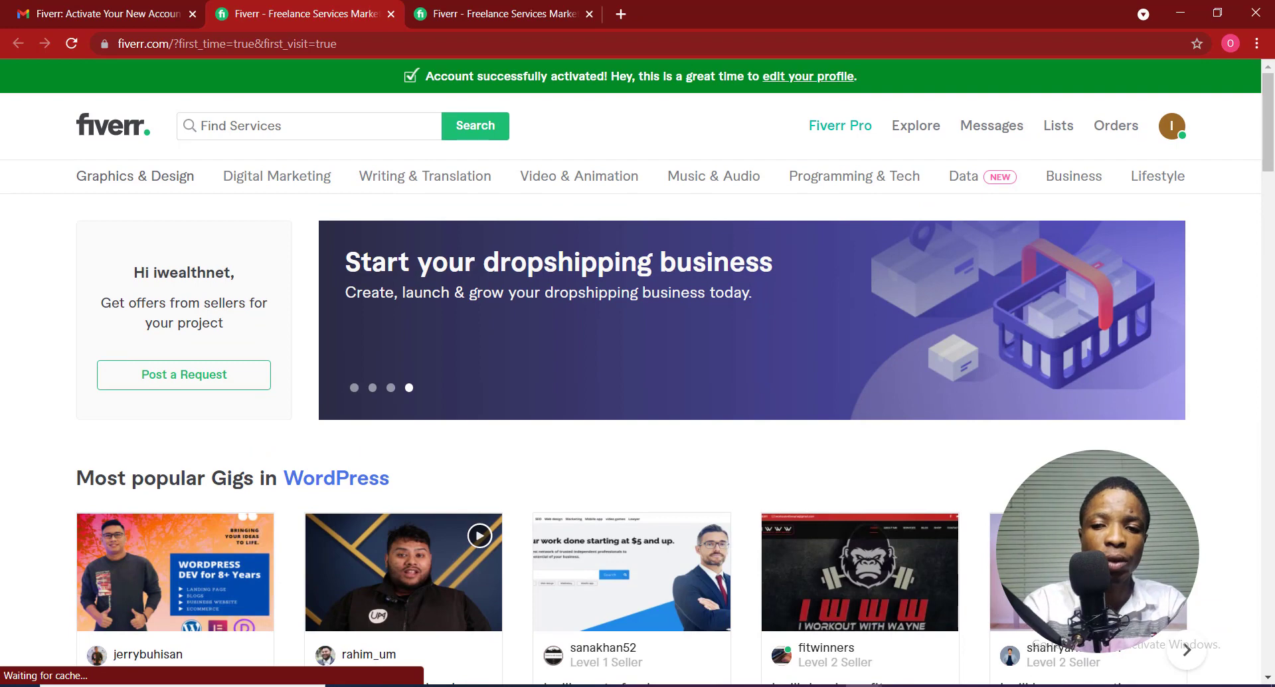
click(1173, 126)
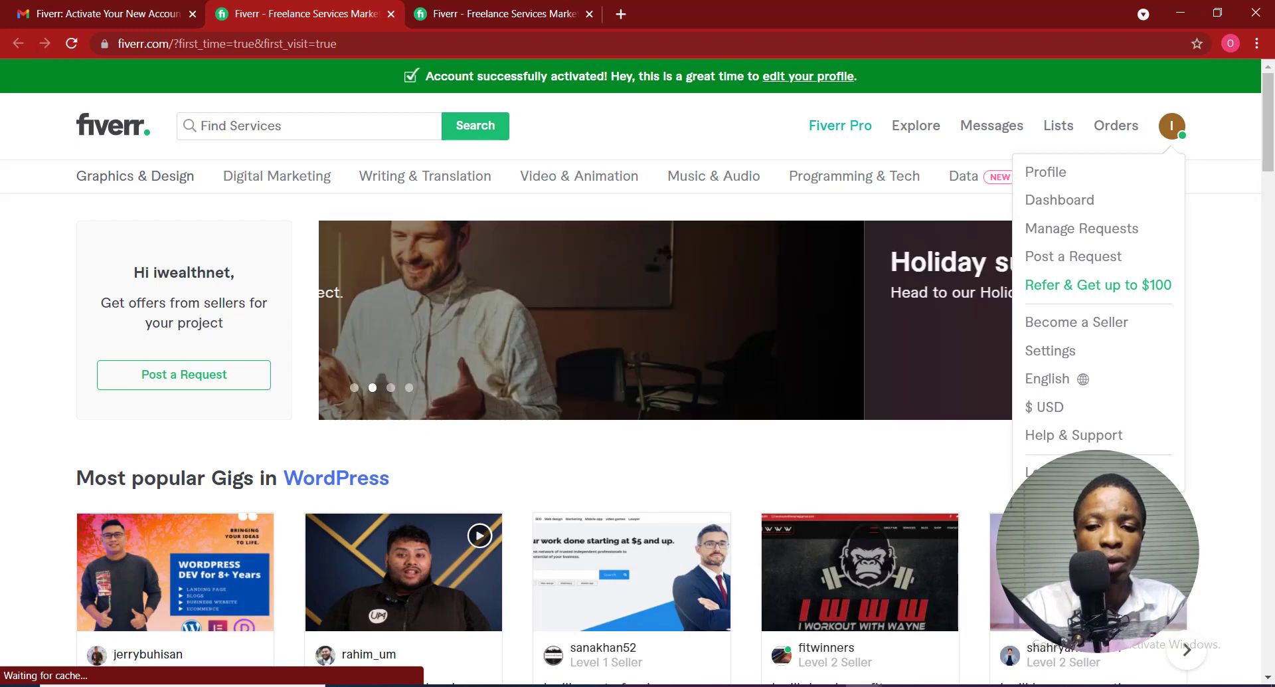
click(1214, 289)
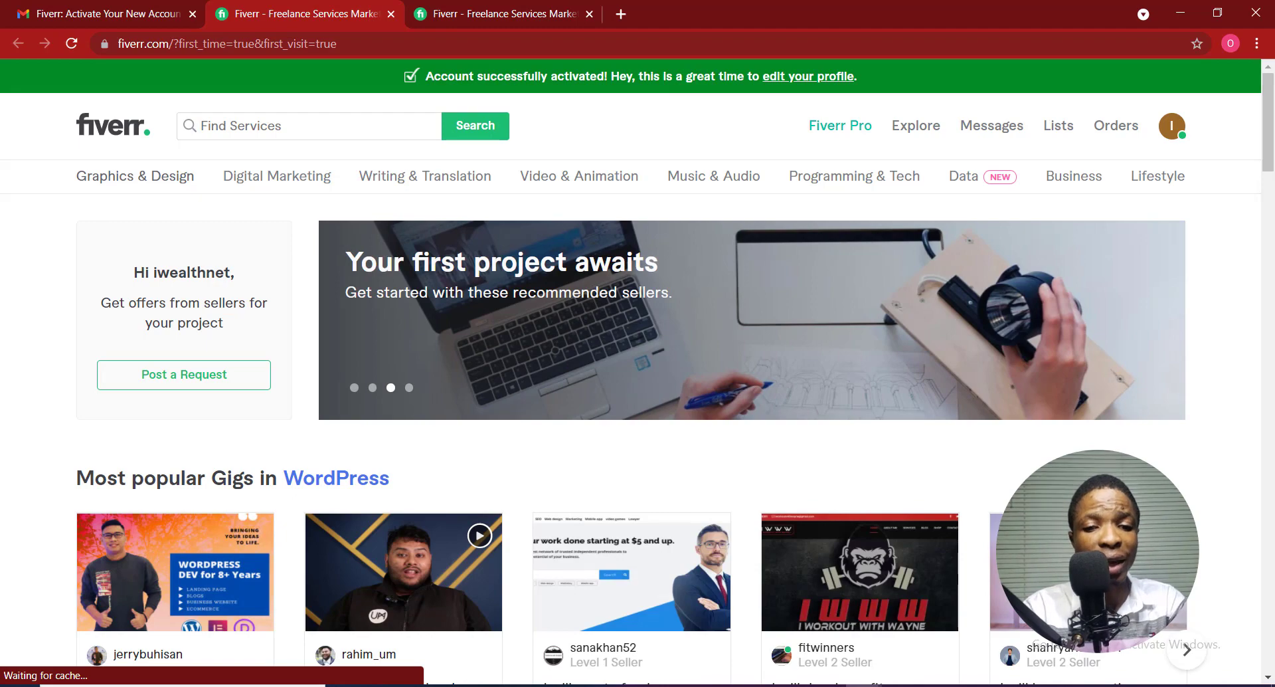
scroll(638, 372, down, 8)
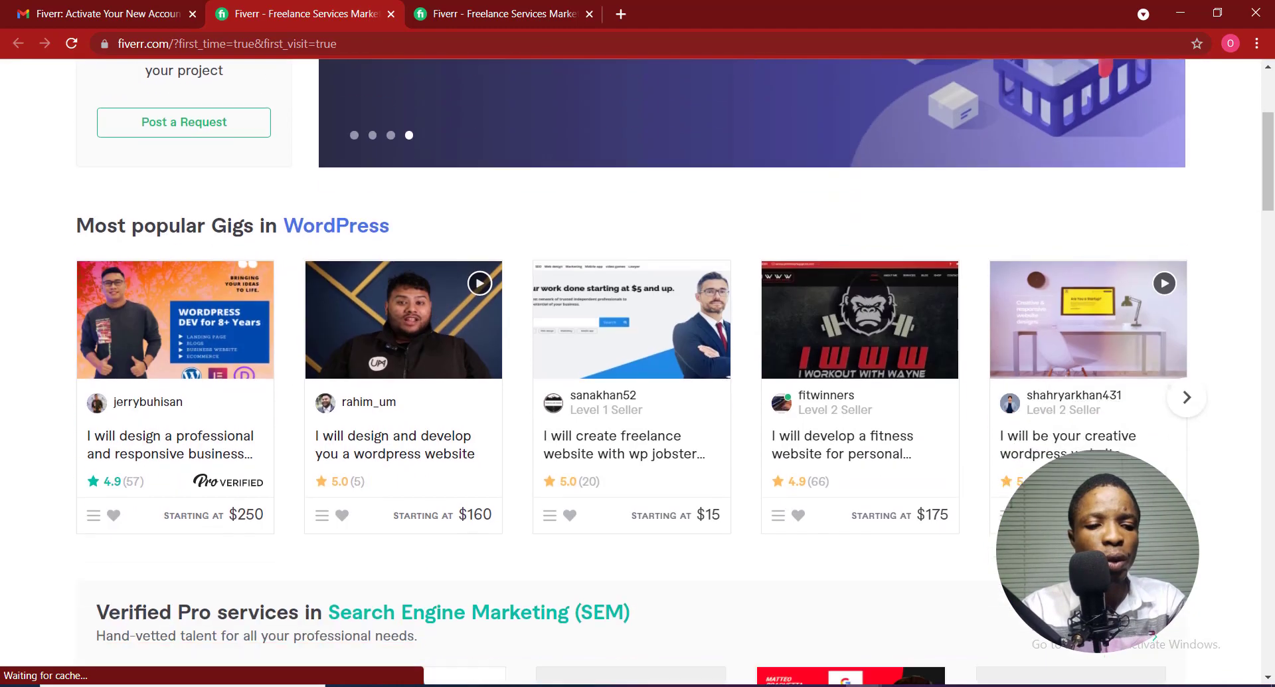
scroll(638, 372, down, 1)
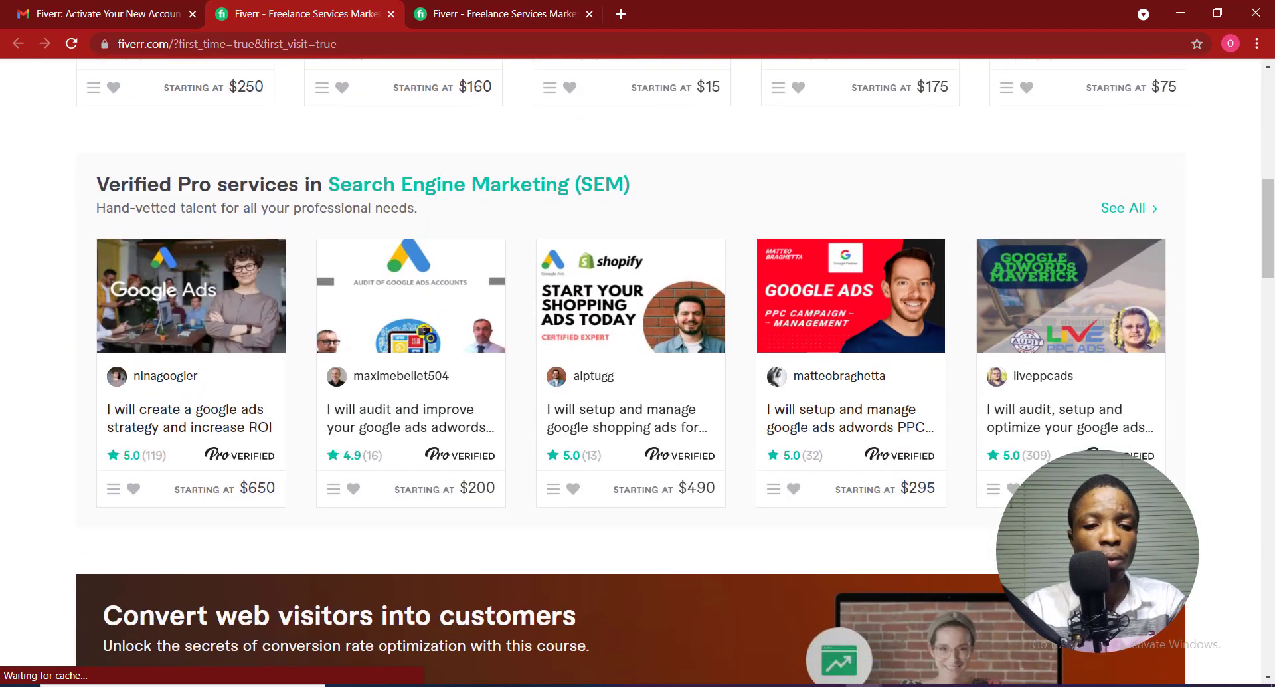
scroll(638, 372, down, 13)
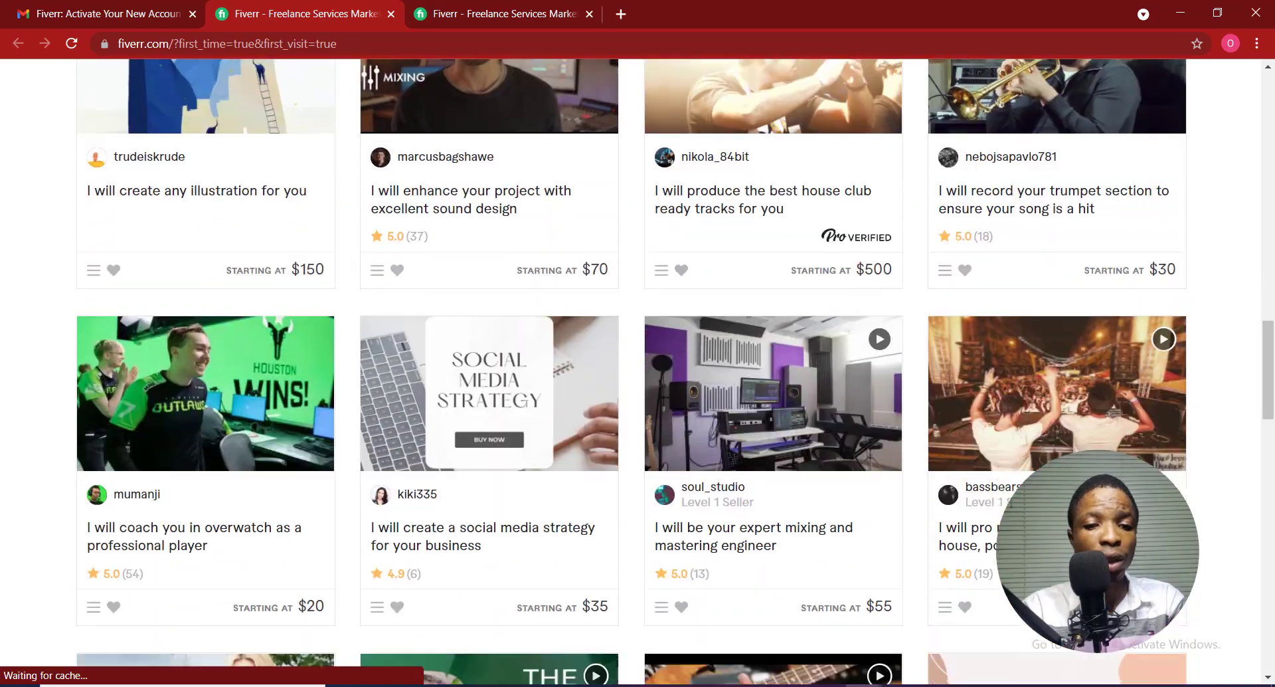
scroll(638, 372, down, 2)
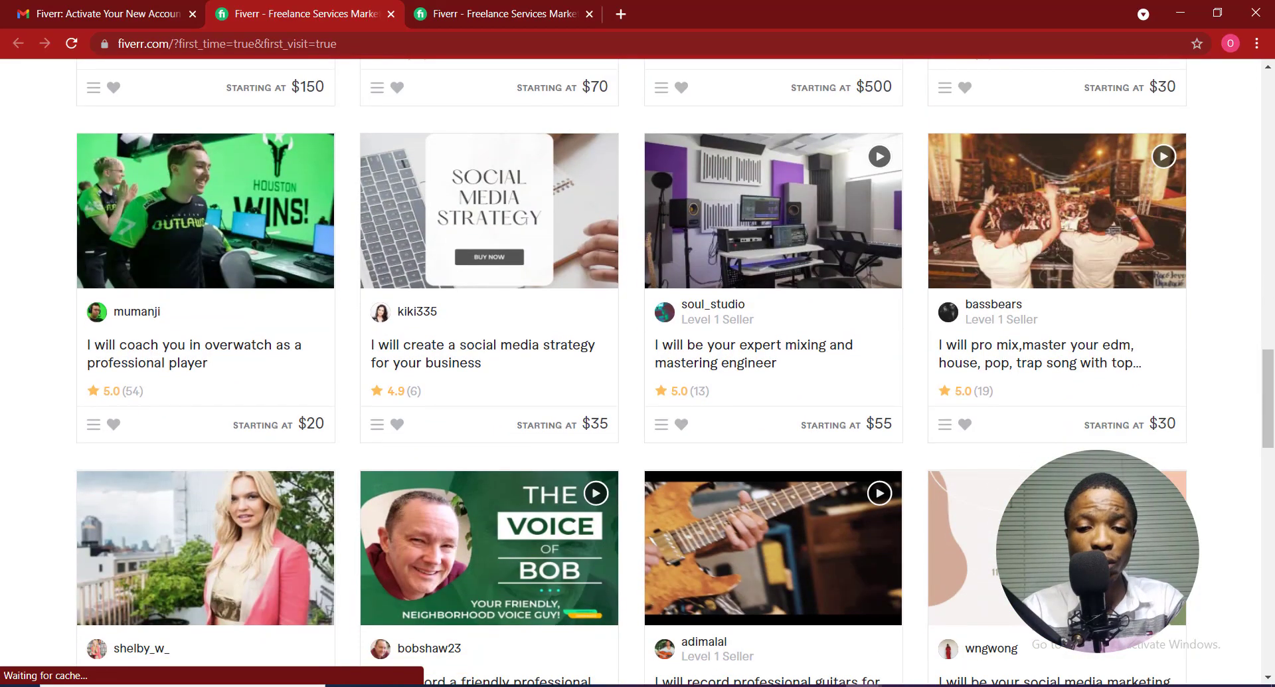
scroll(637, 372, down, 7)
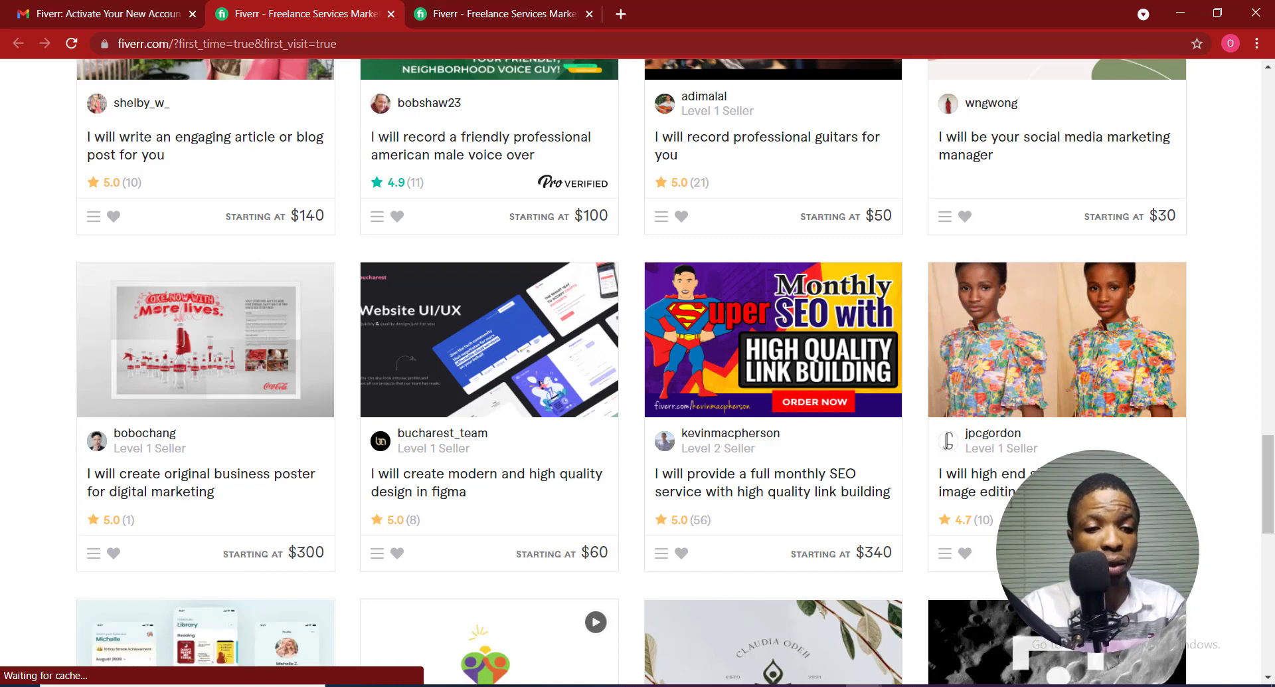
scroll(637, 372, down, 4)
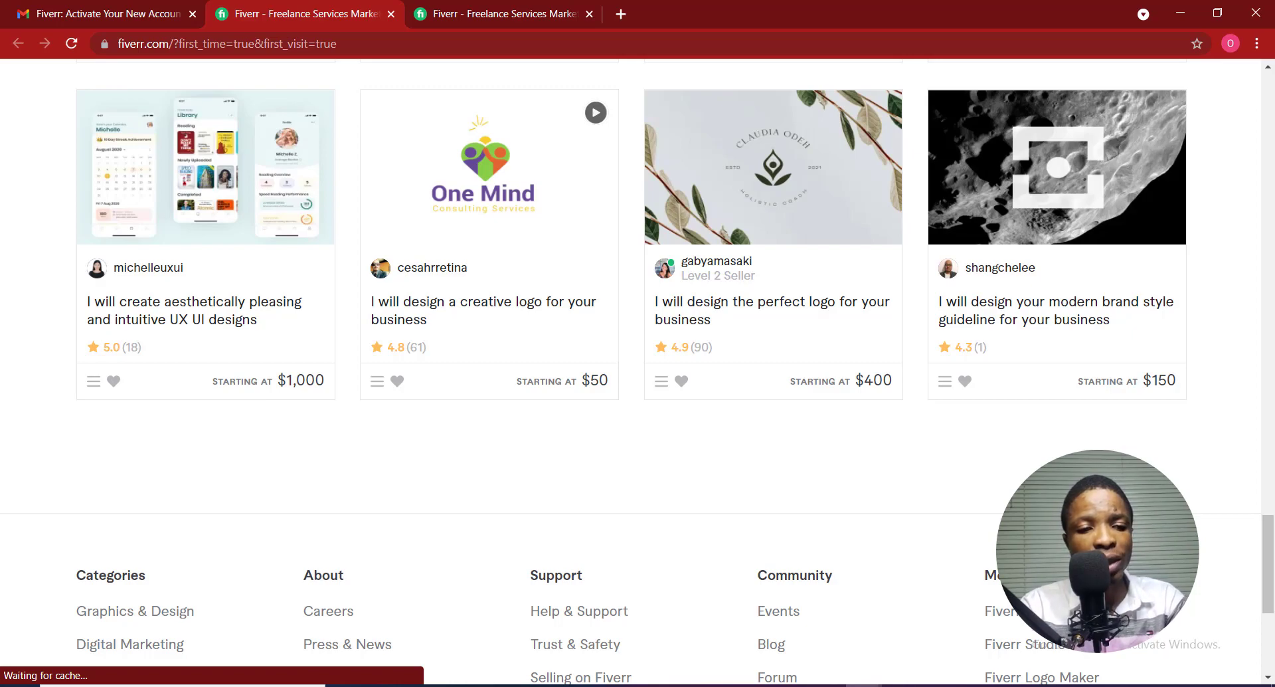
scroll(81, 445, up, 15)
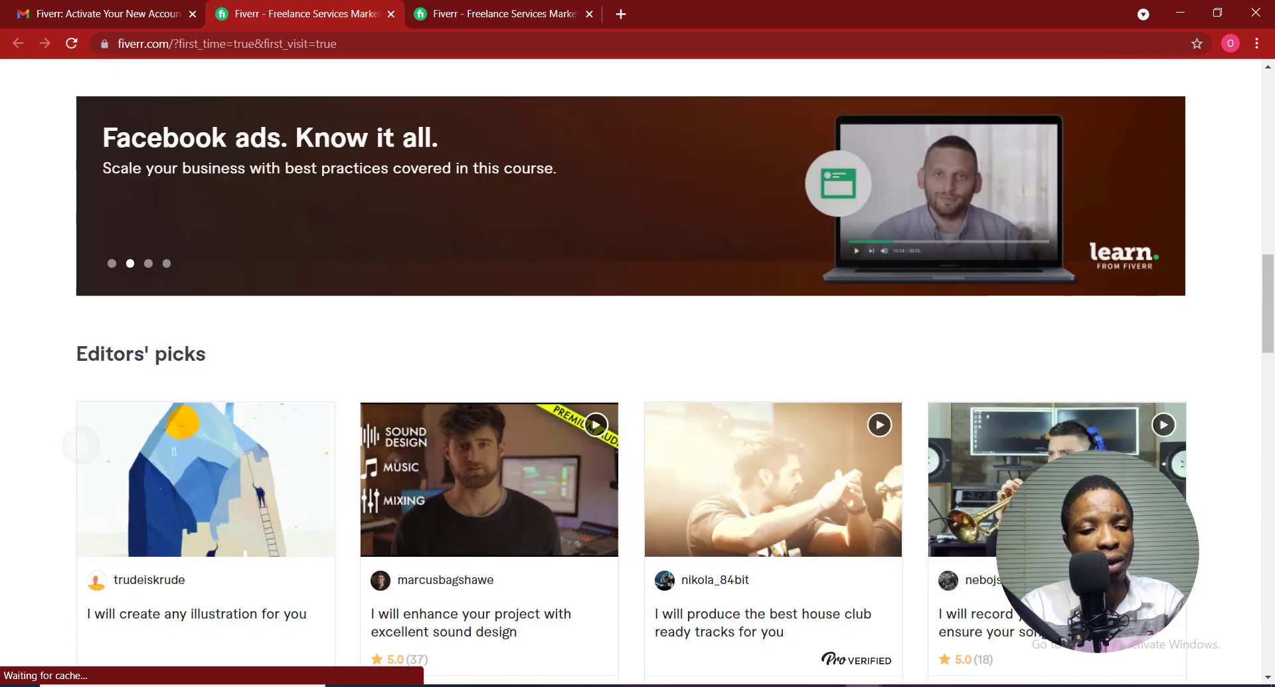
scroll(81, 445, up, 10)
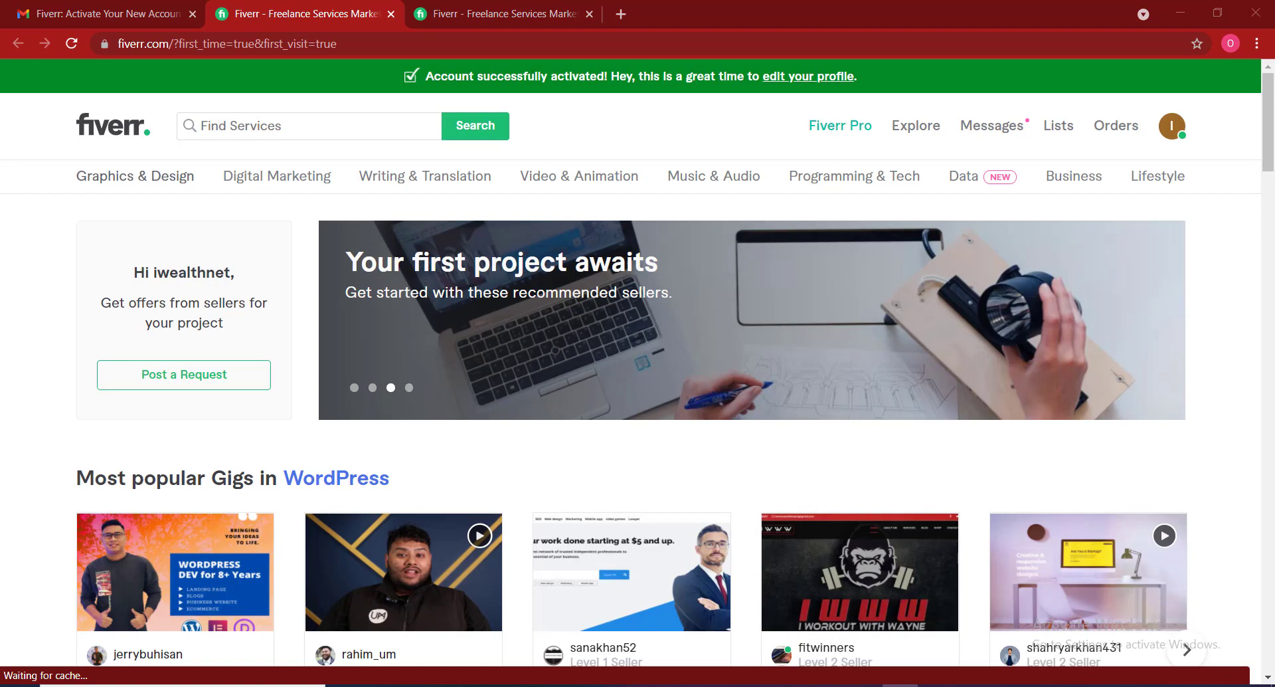
Choose Become a Seller from the avatar menu and scroll down the Start Selling page
click(1172, 126)
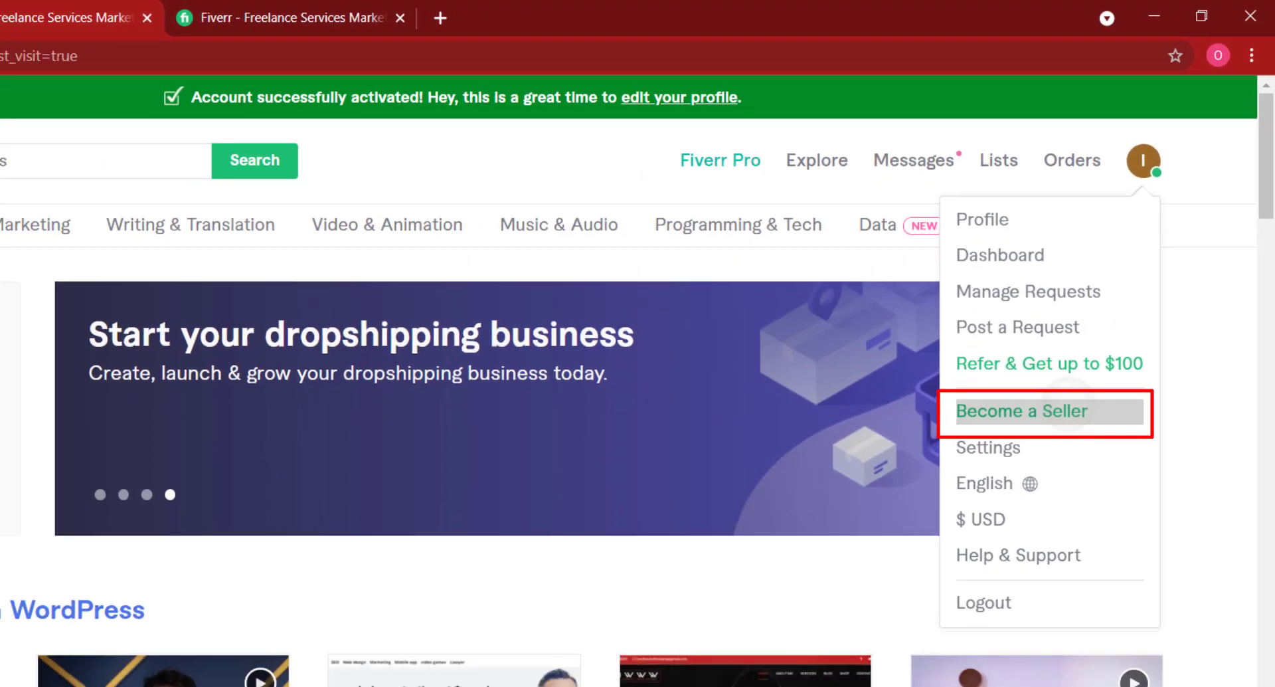
click(996, 452)
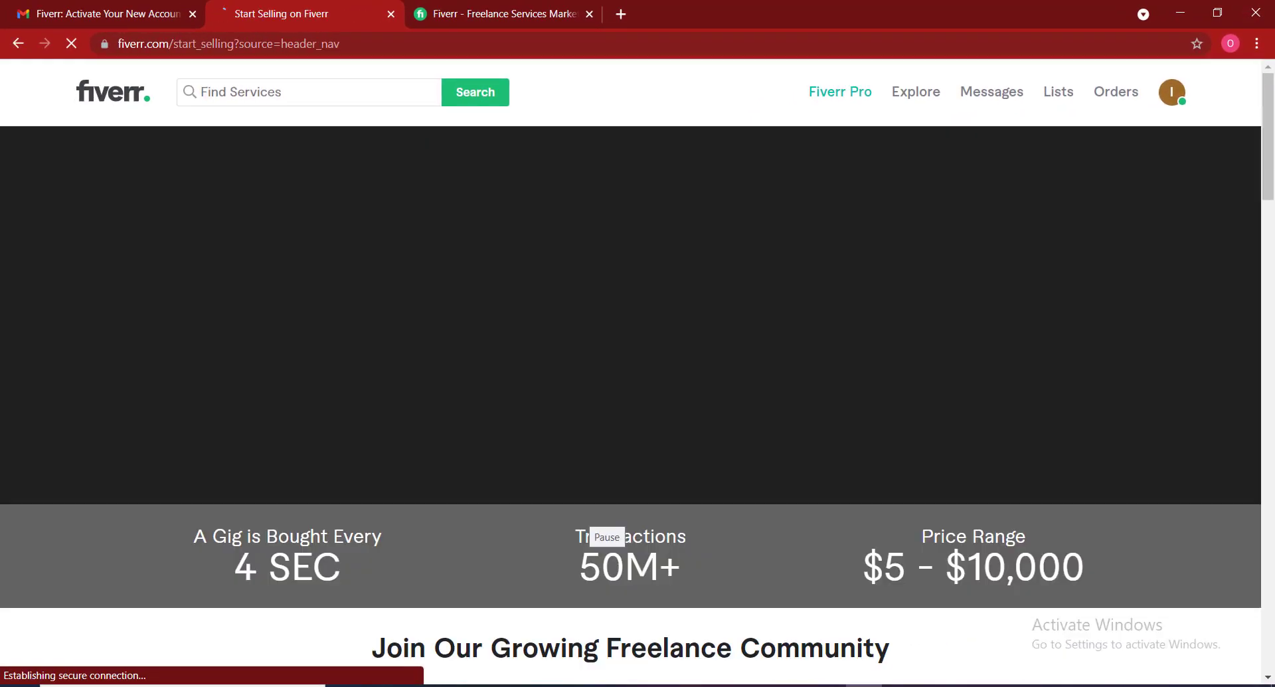
scroll(601, 525, down, 3)
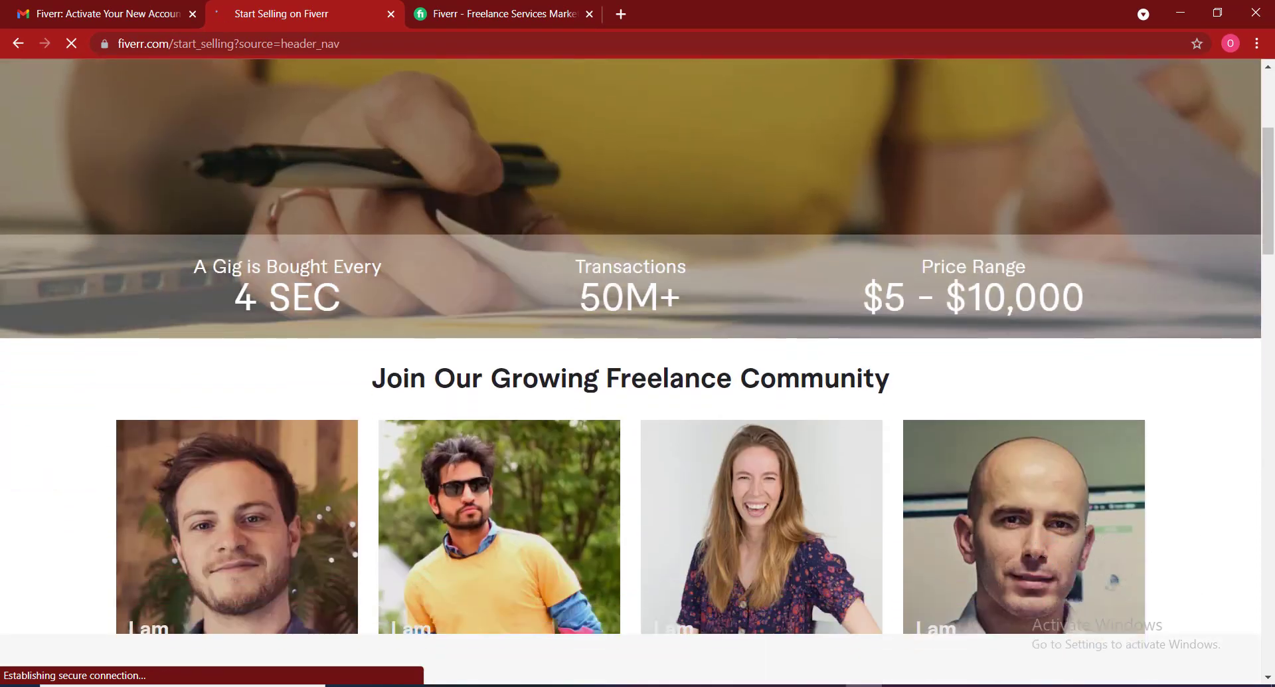
scroll(638, 372, down, 2)
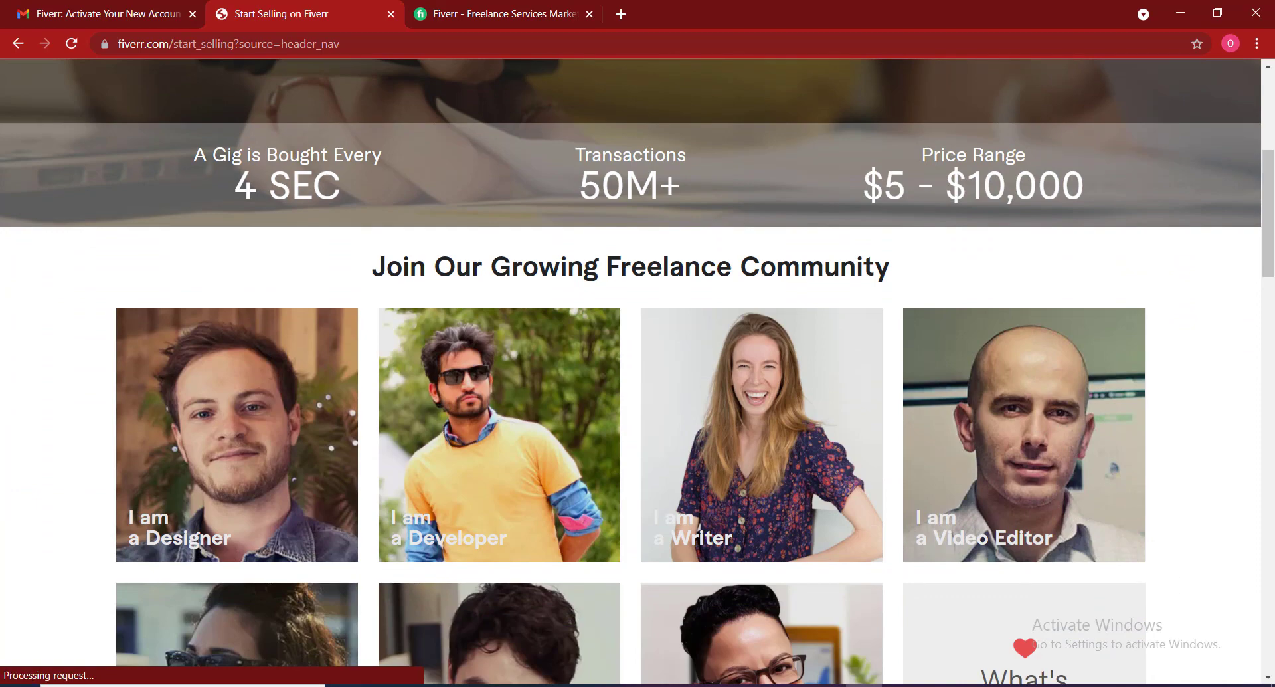
scroll(638, 372, down, 1)
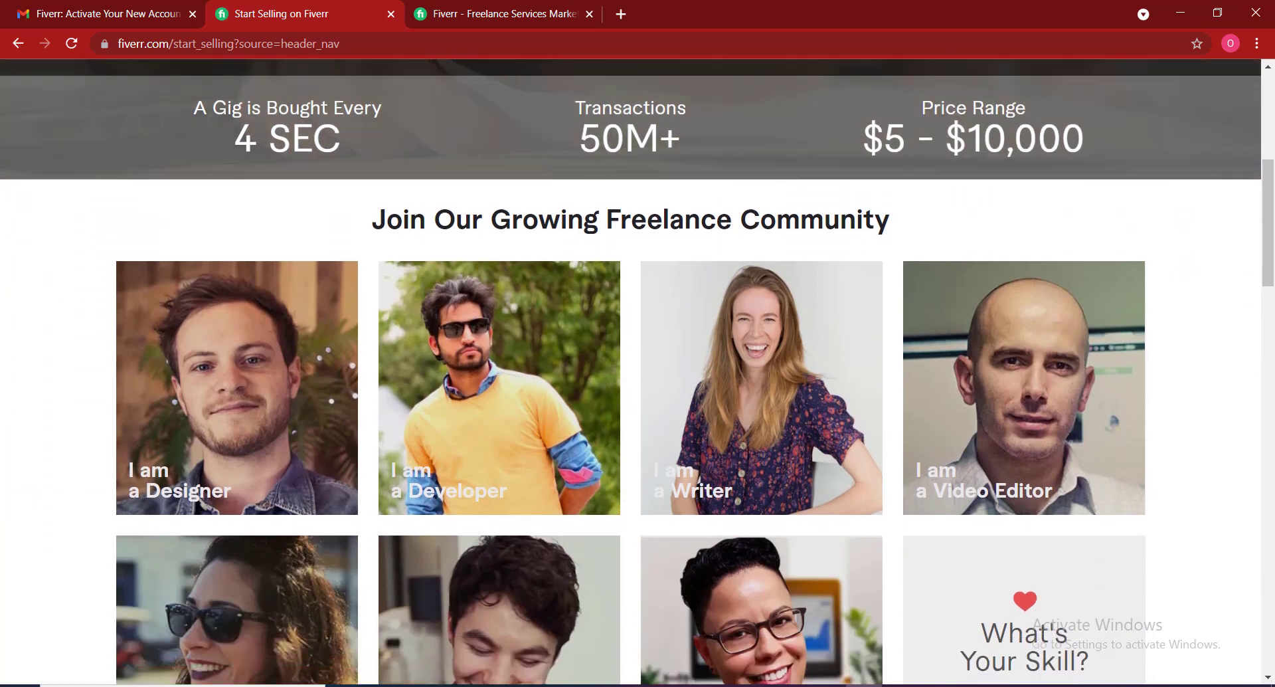
scroll(638, 372, down, 1)
scroll(592, 521, down, 1)
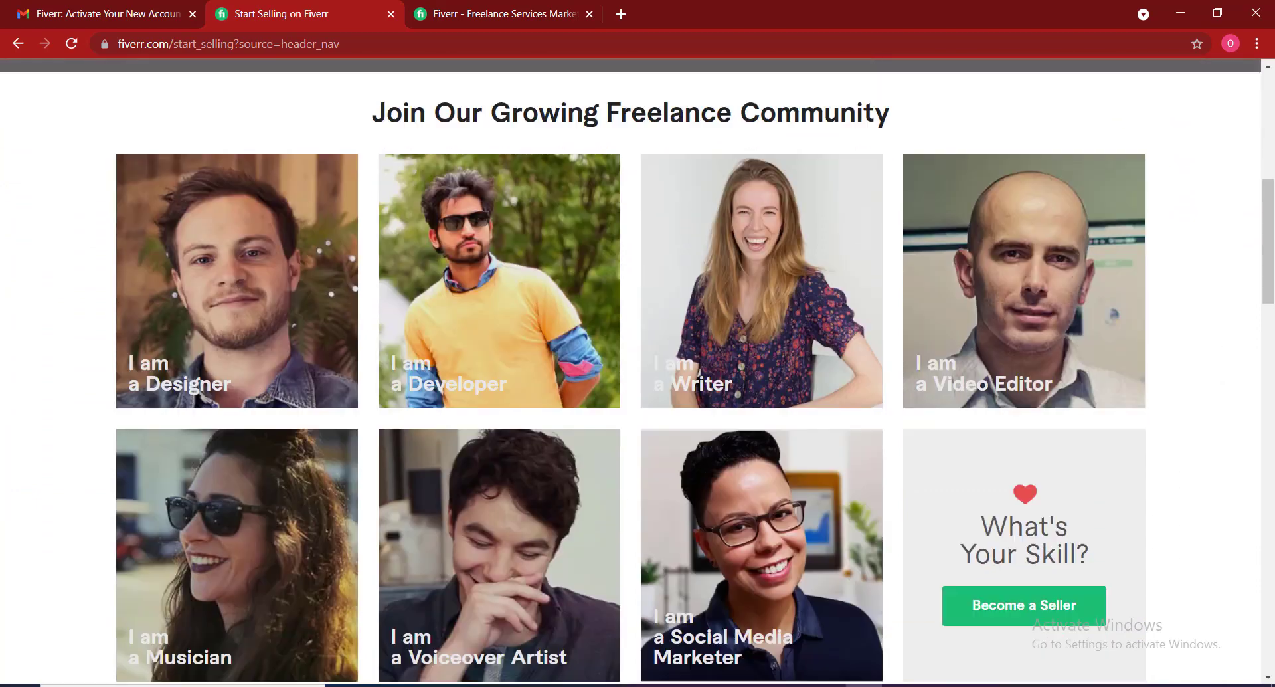
scroll(592, 521, down, 3)
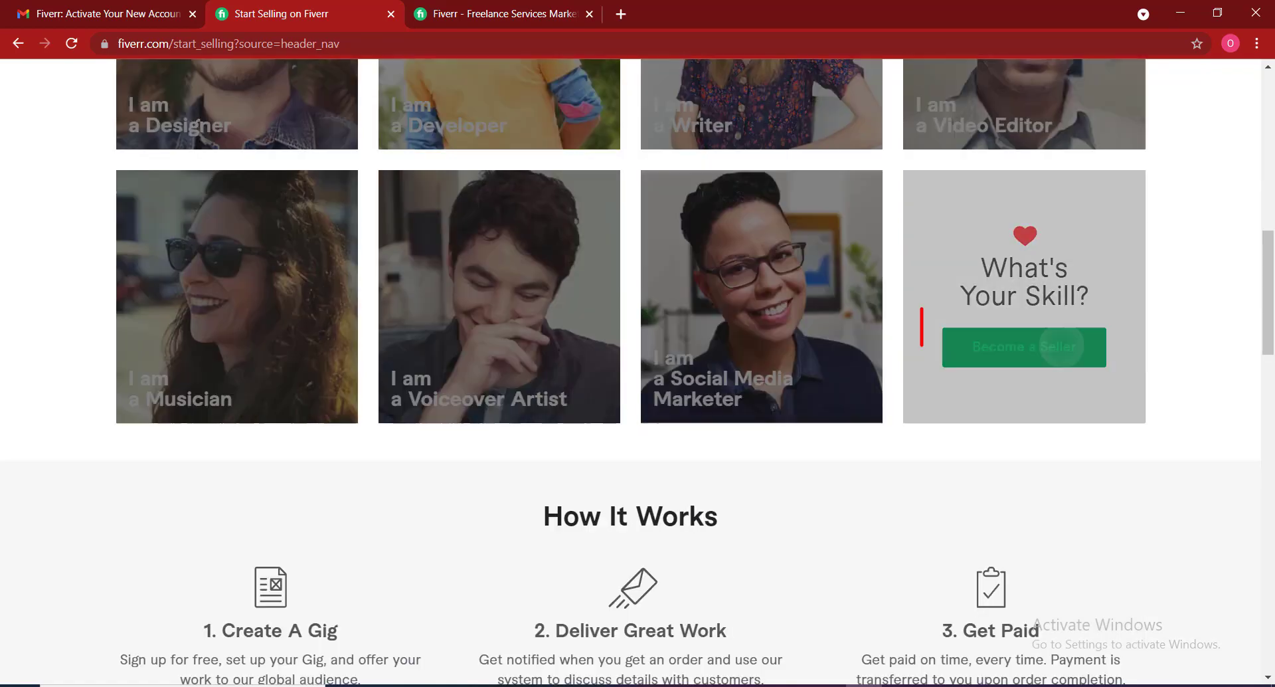
Start seller onboarding with the Become a Seller button under 'What's Your Skill?'
click(1024, 347)
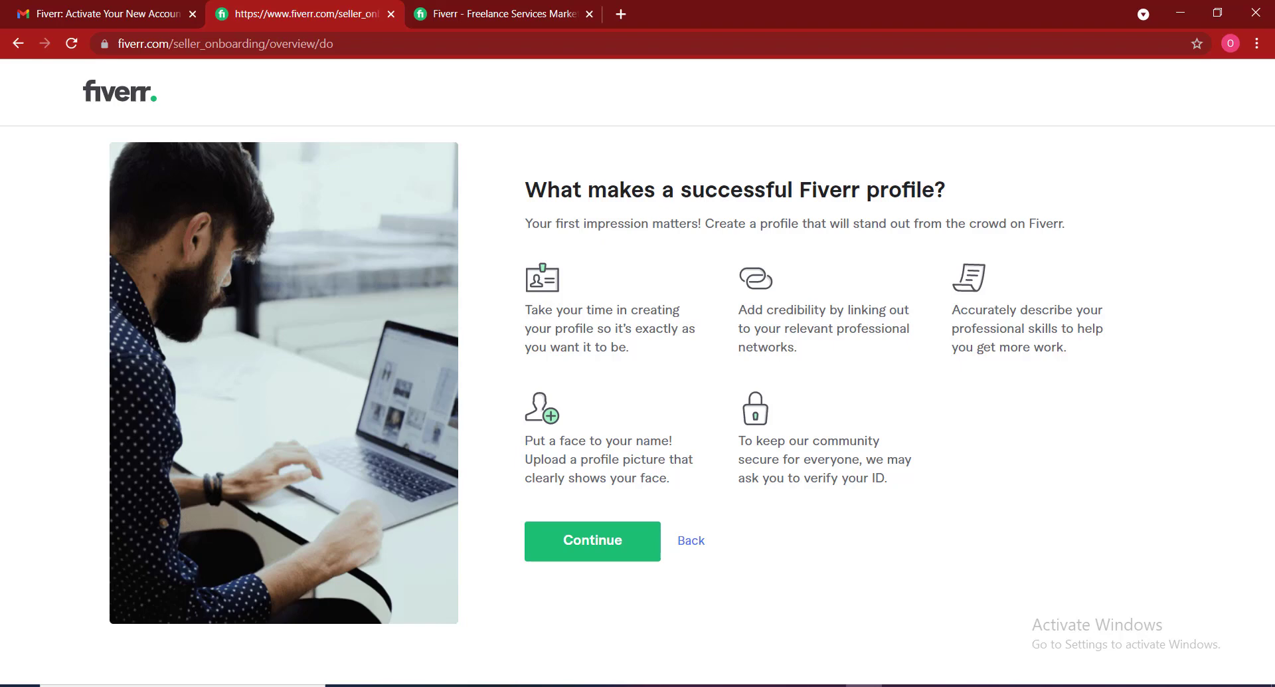
Continue past the profile tips and 'steer clear of' pages to the Personal Info form
click(592, 540)
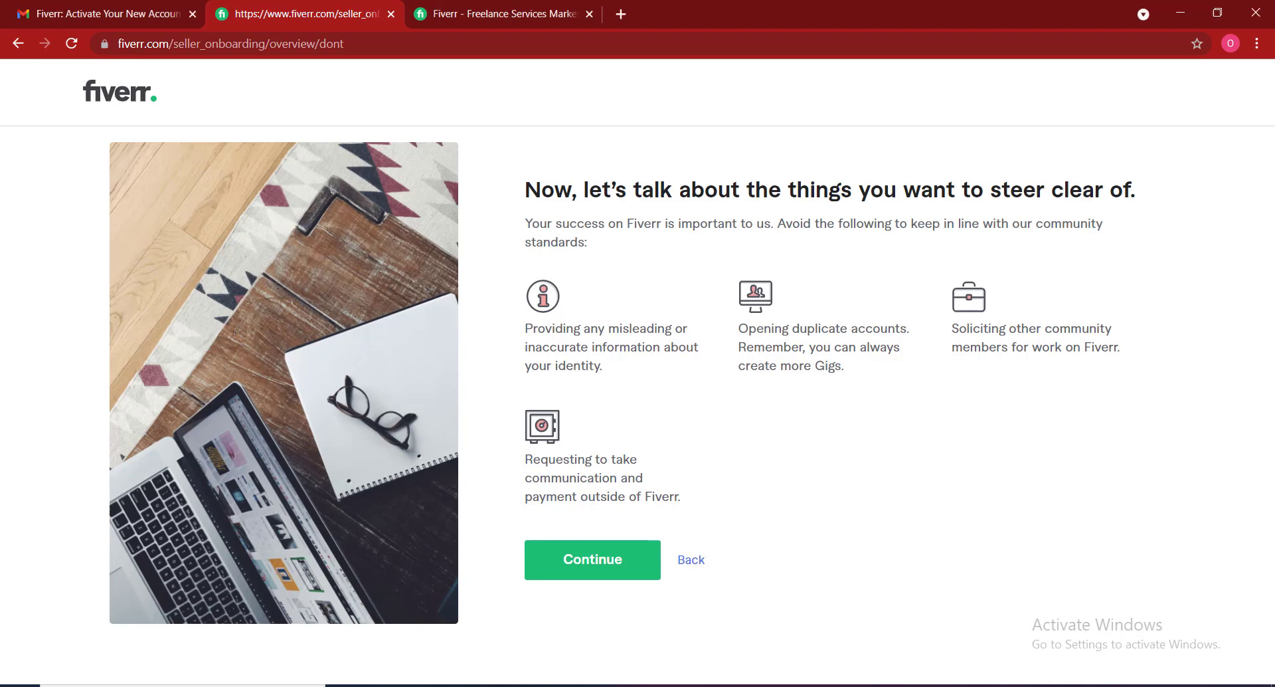
click(593, 559)
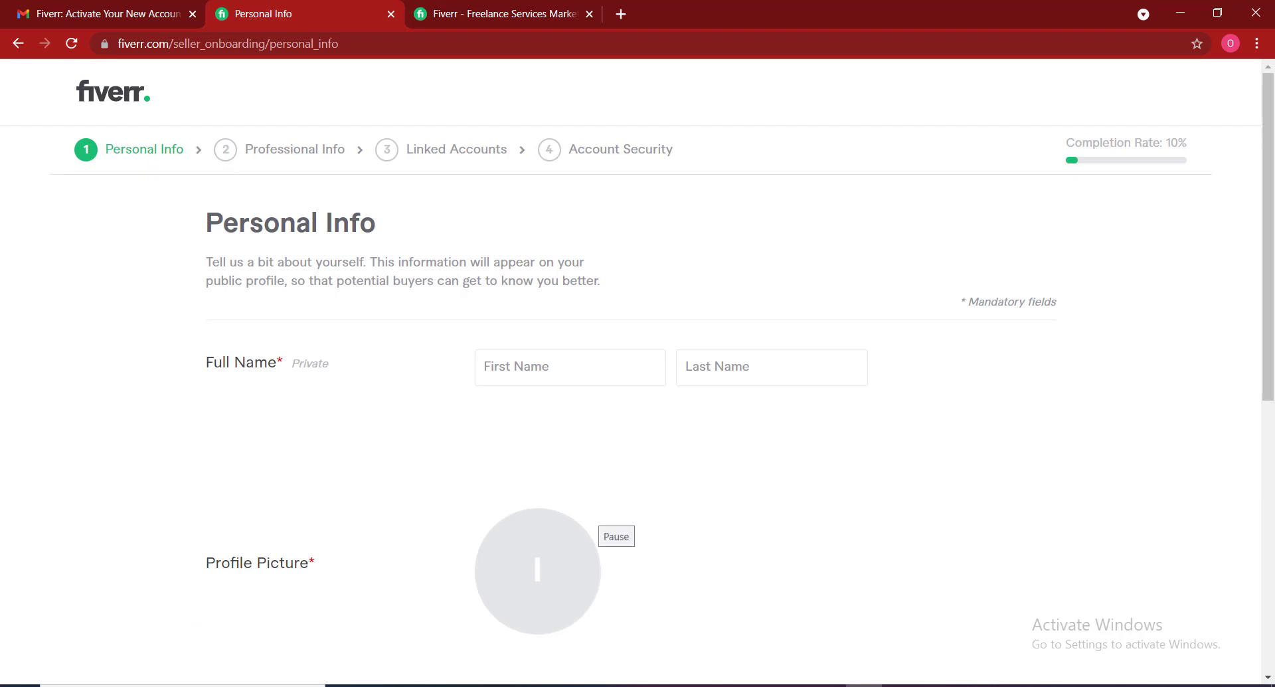
Enter the seller's first and last name in the Full Name fields
click(633, 373)
text(O)
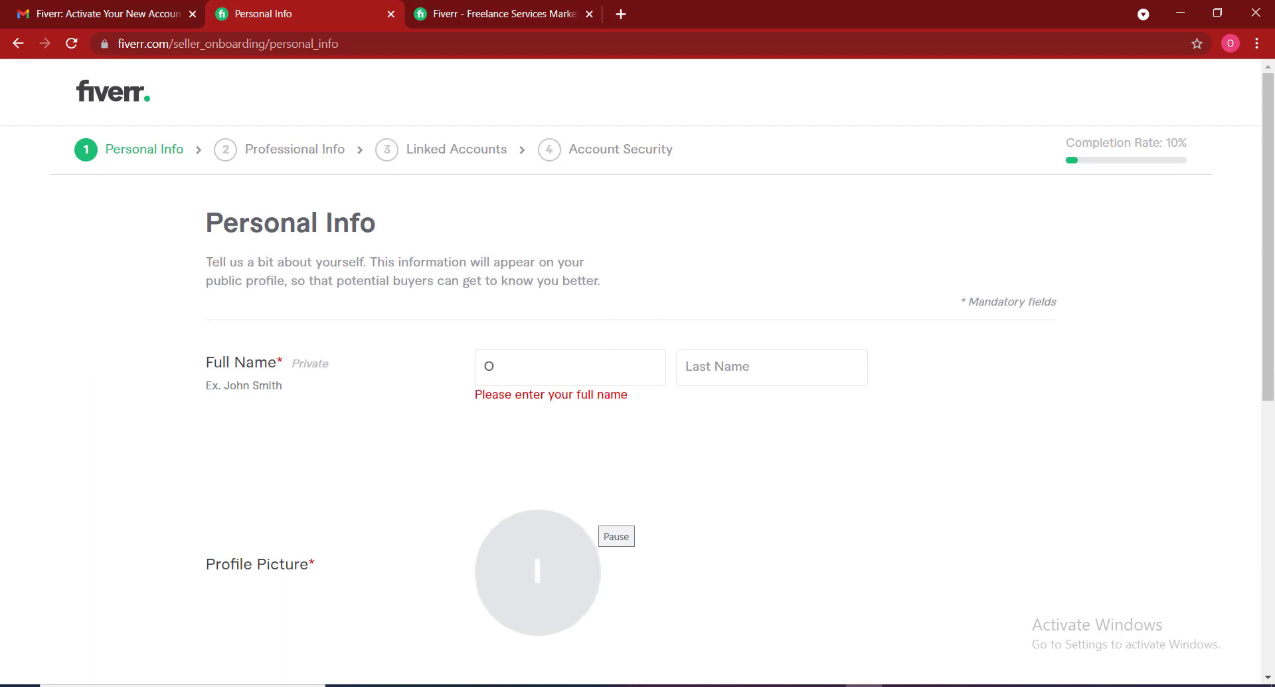
key(BackSpace)
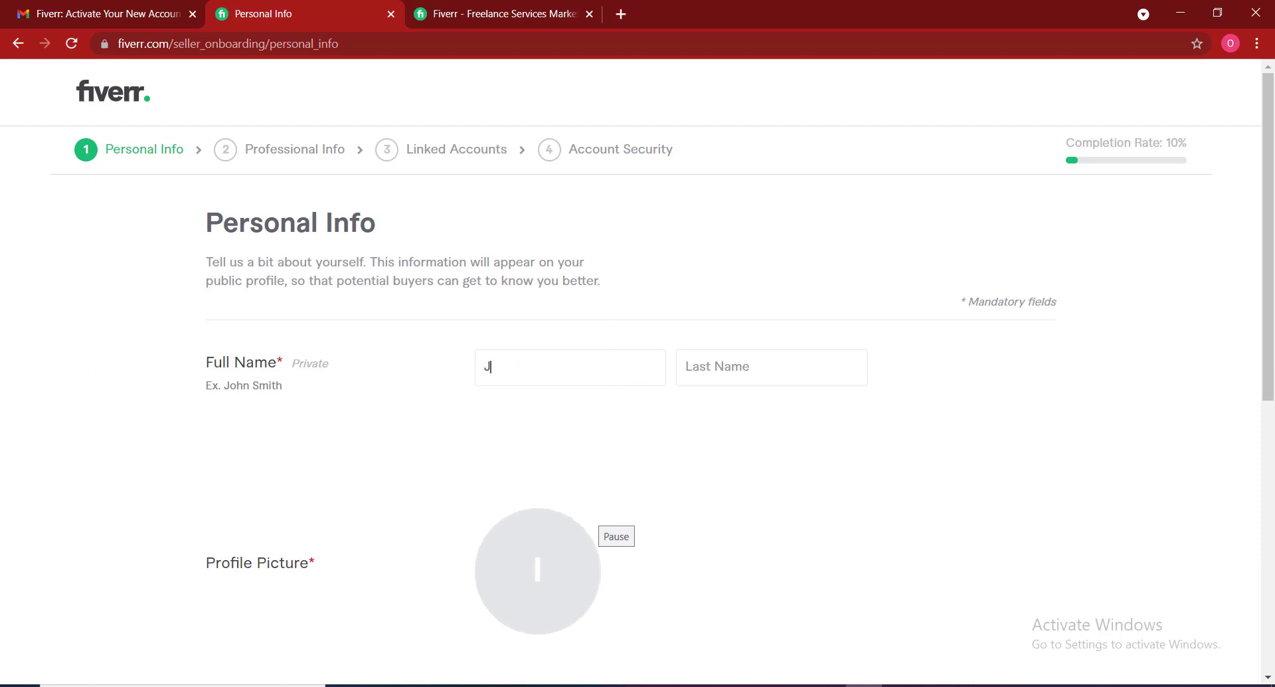
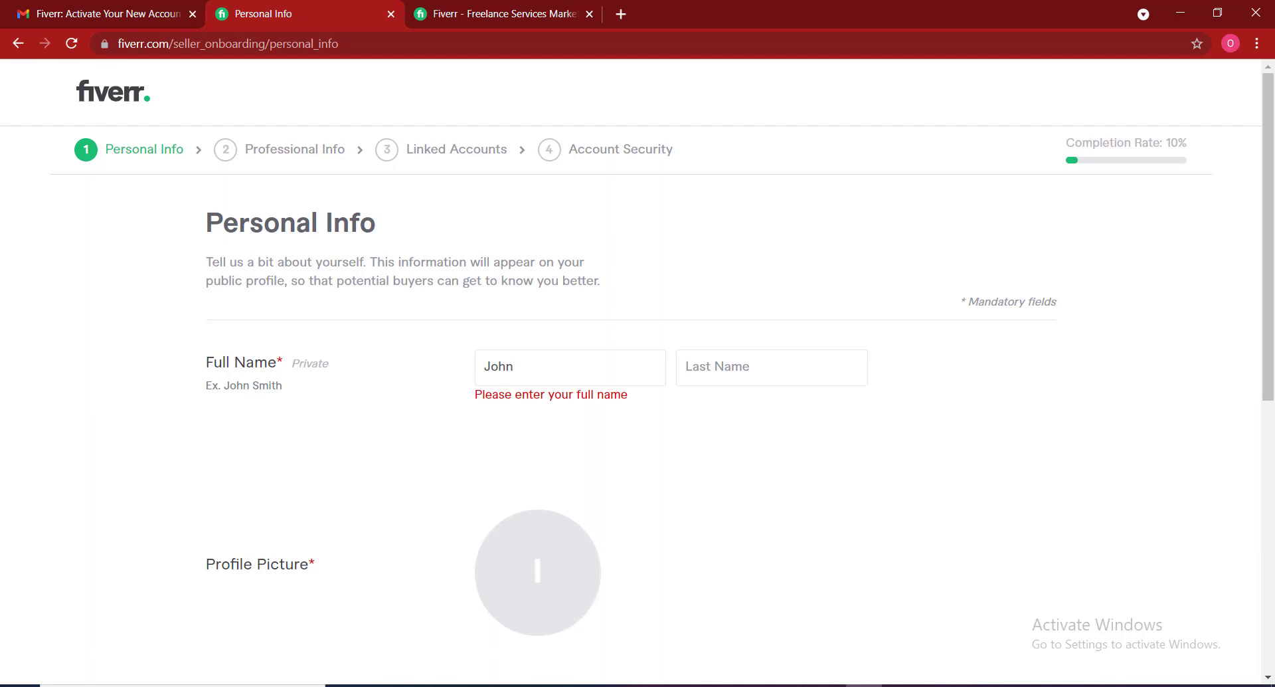
click(770, 367)
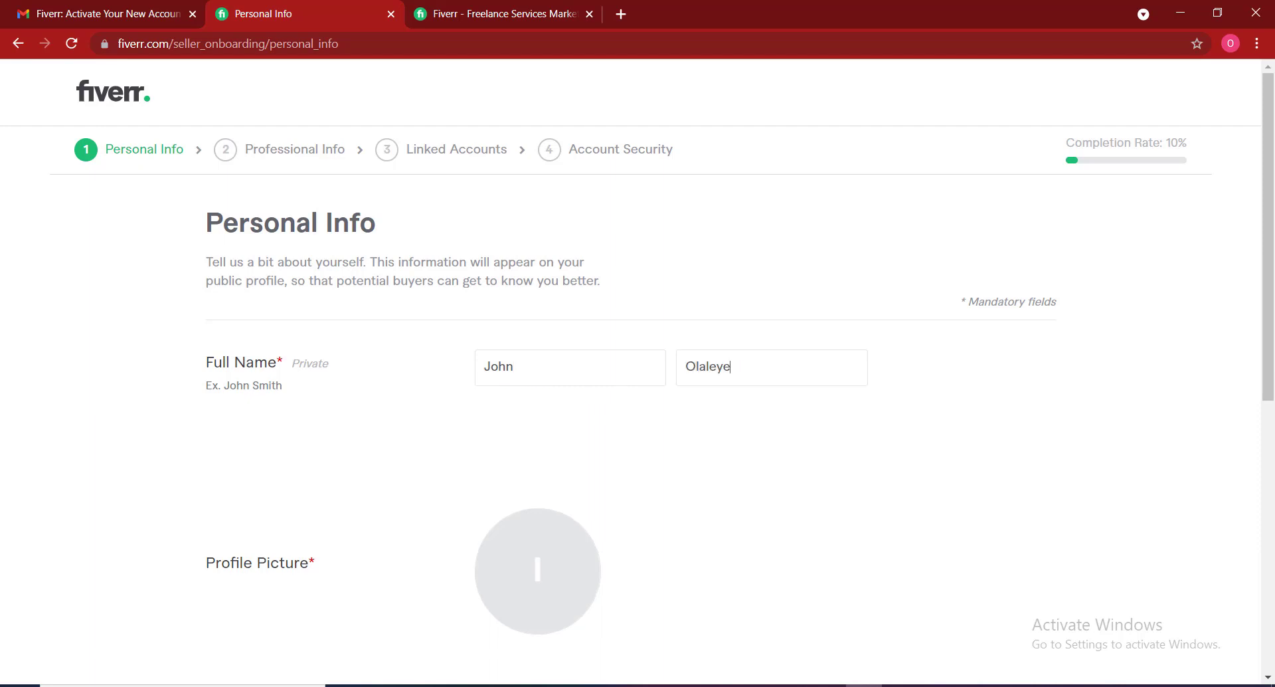
key(Tab)
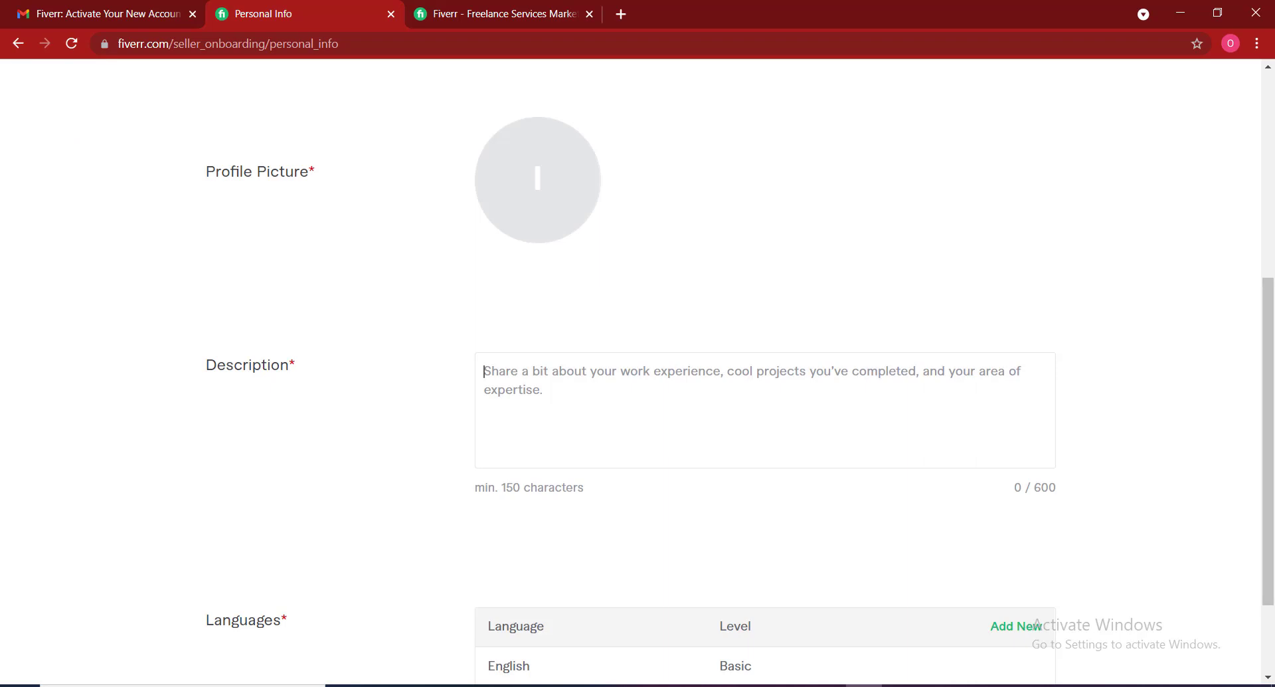
scroll(631, 372, up, 2)
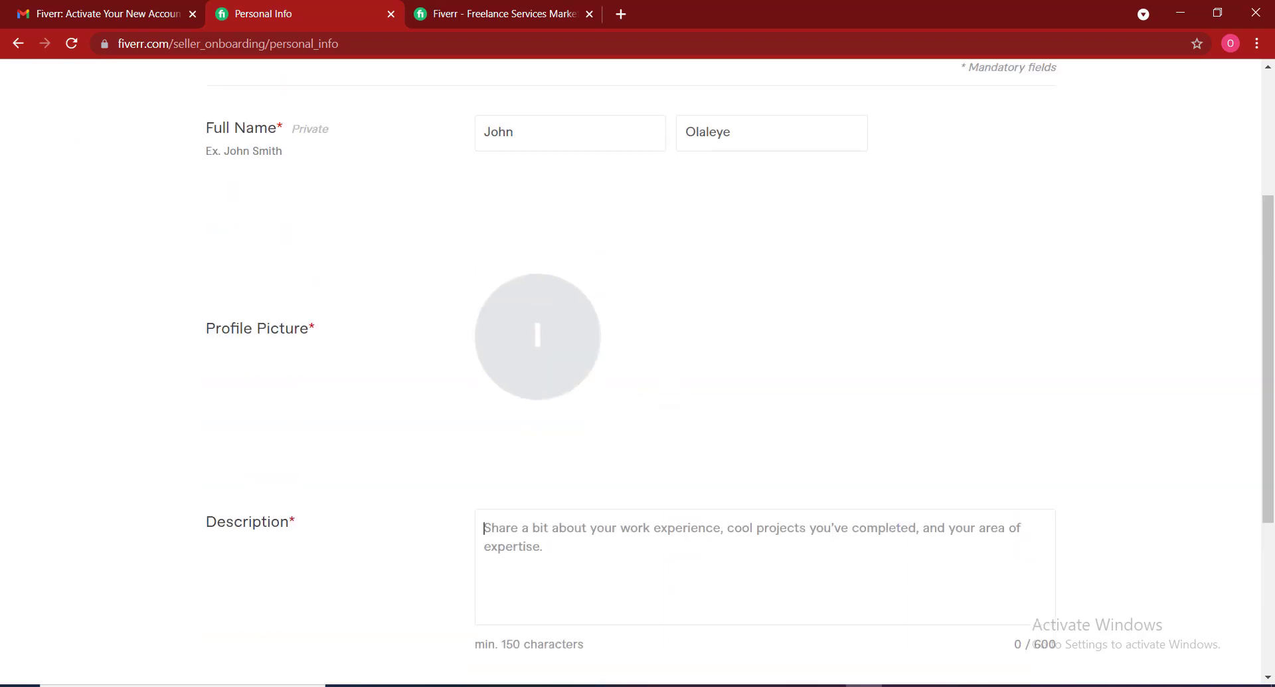
Open the Profile Picture file chooser, then cancel it without uploading an image
click(537, 336)
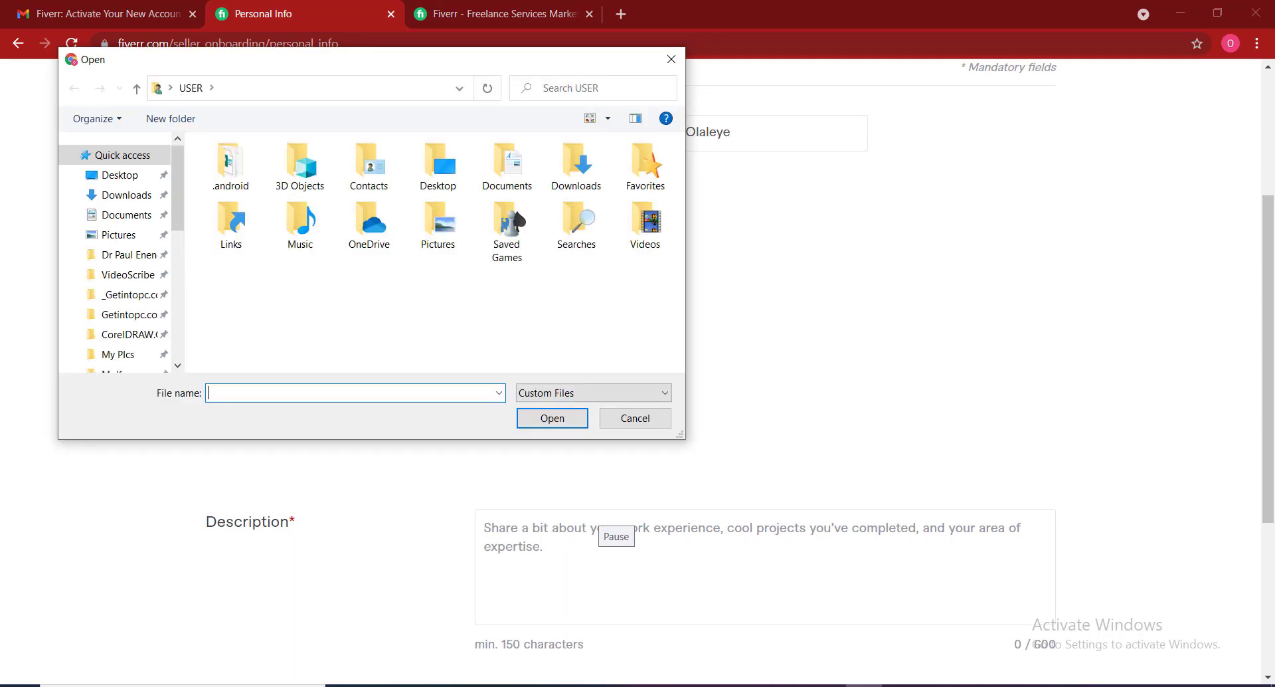
key(Escape)
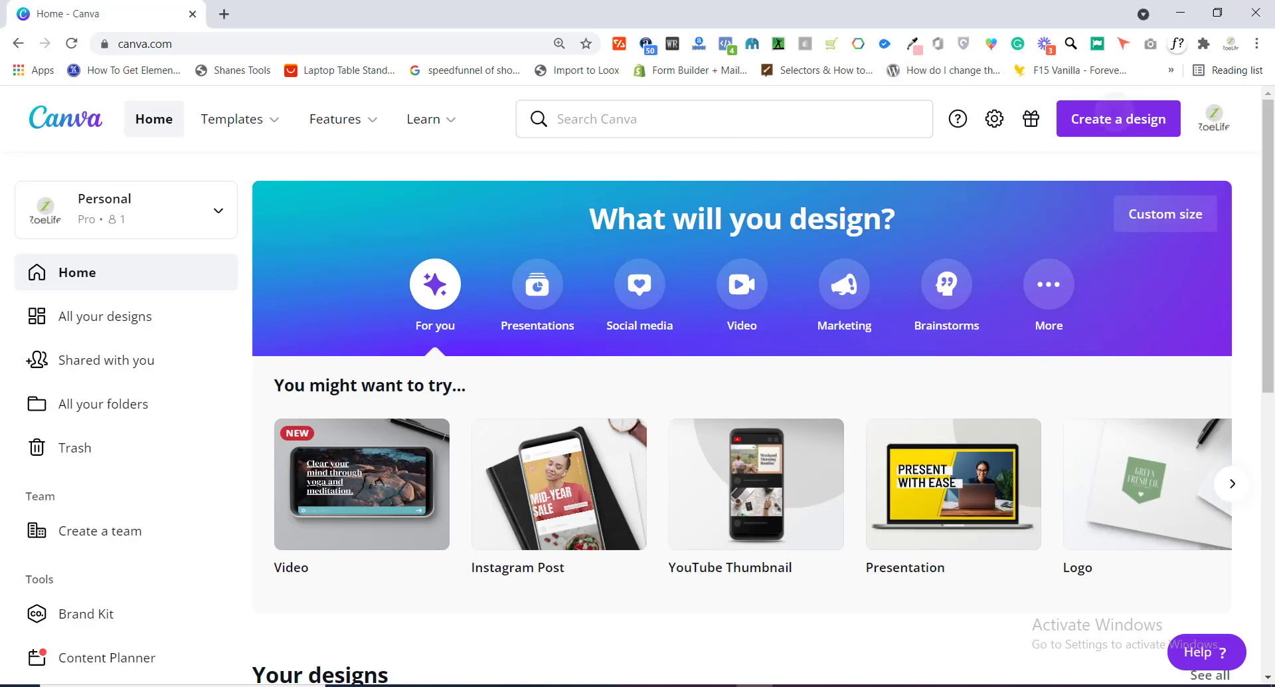
Create a new custom-size Canva design of 300 × 300 px
click(1119, 119)
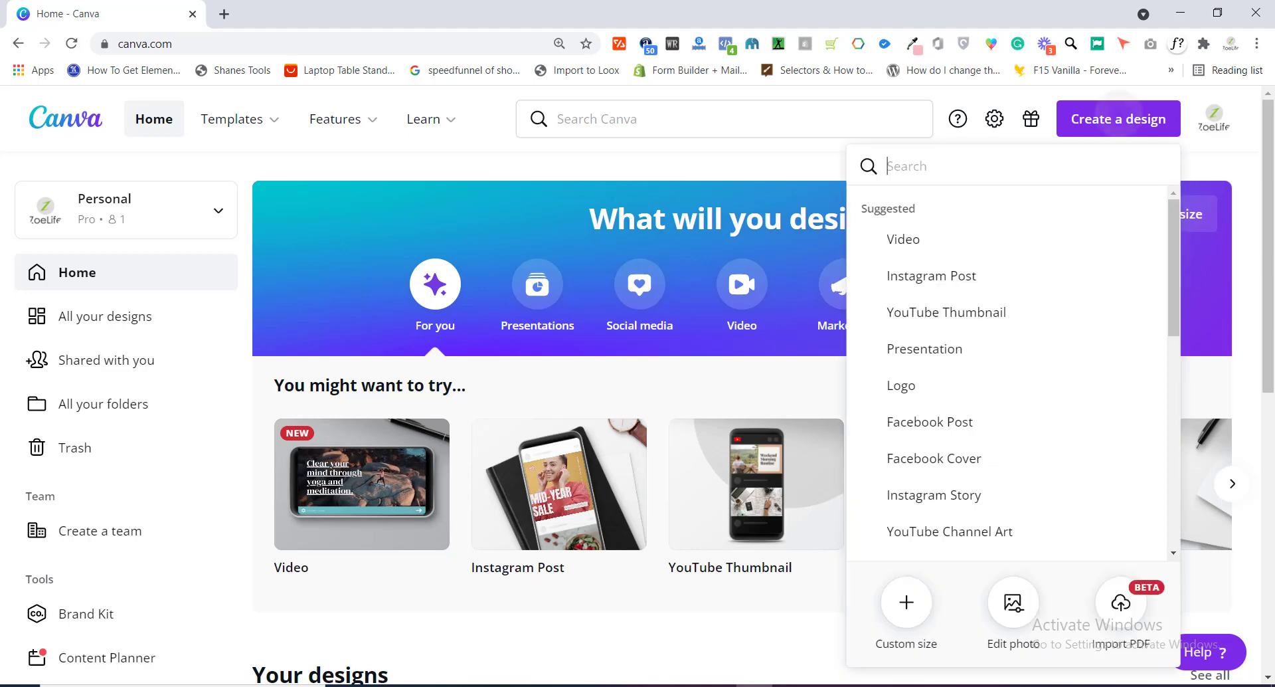
click(1119, 118)
click(1119, 118)
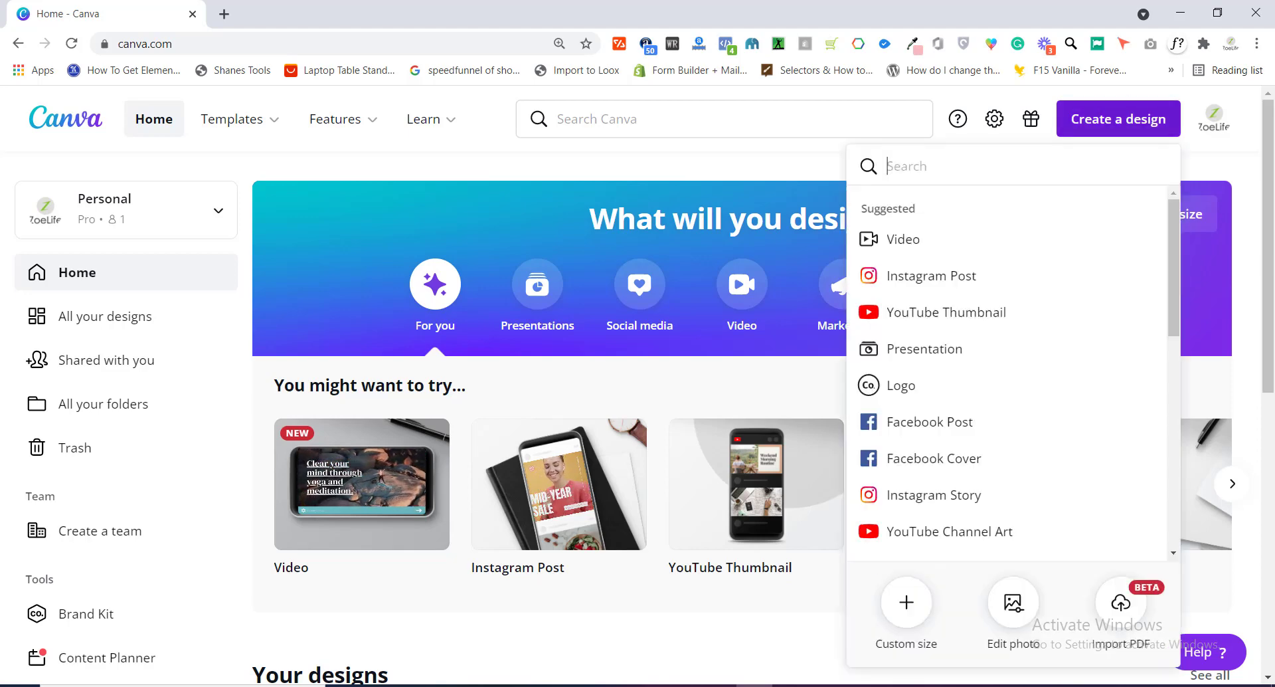
click(907, 602)
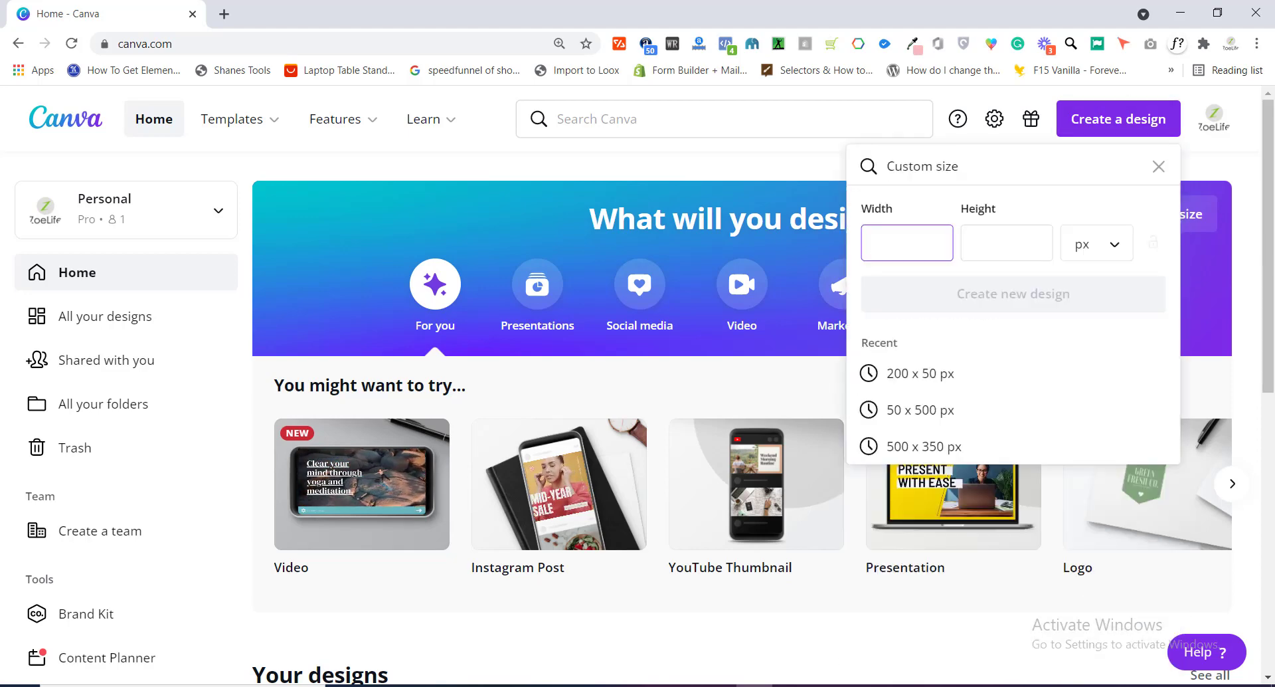
text(300)
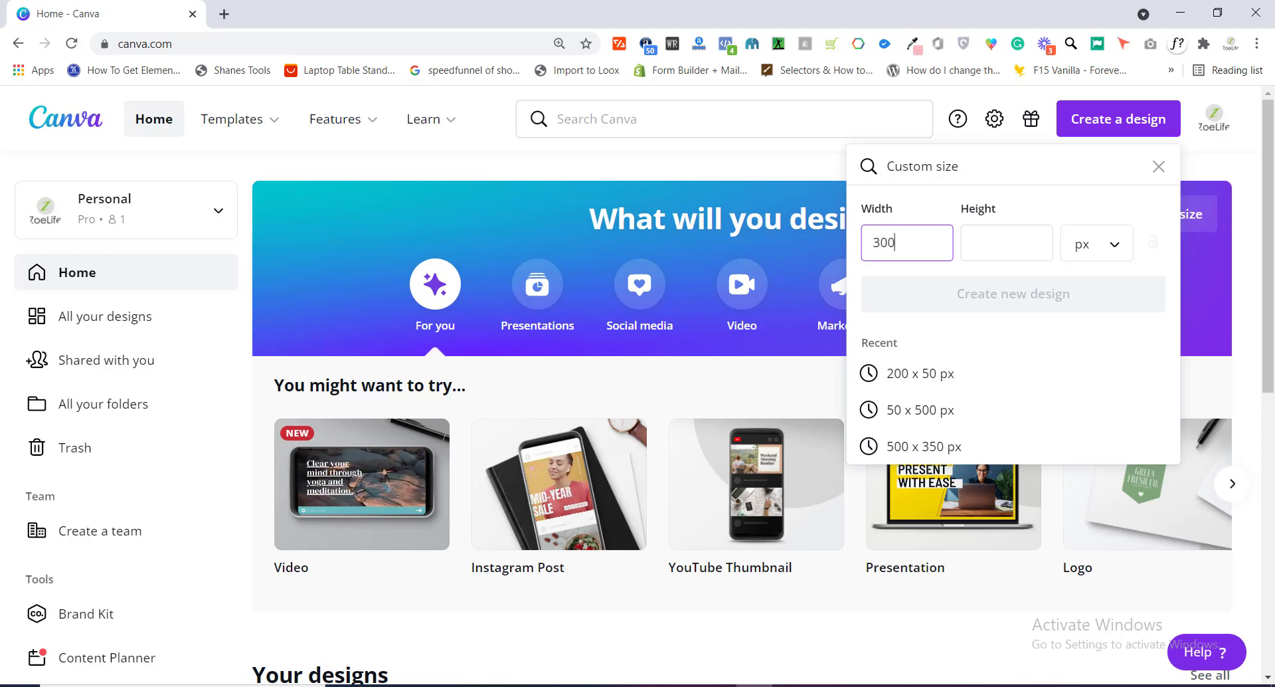
key(Tab)
text(300)
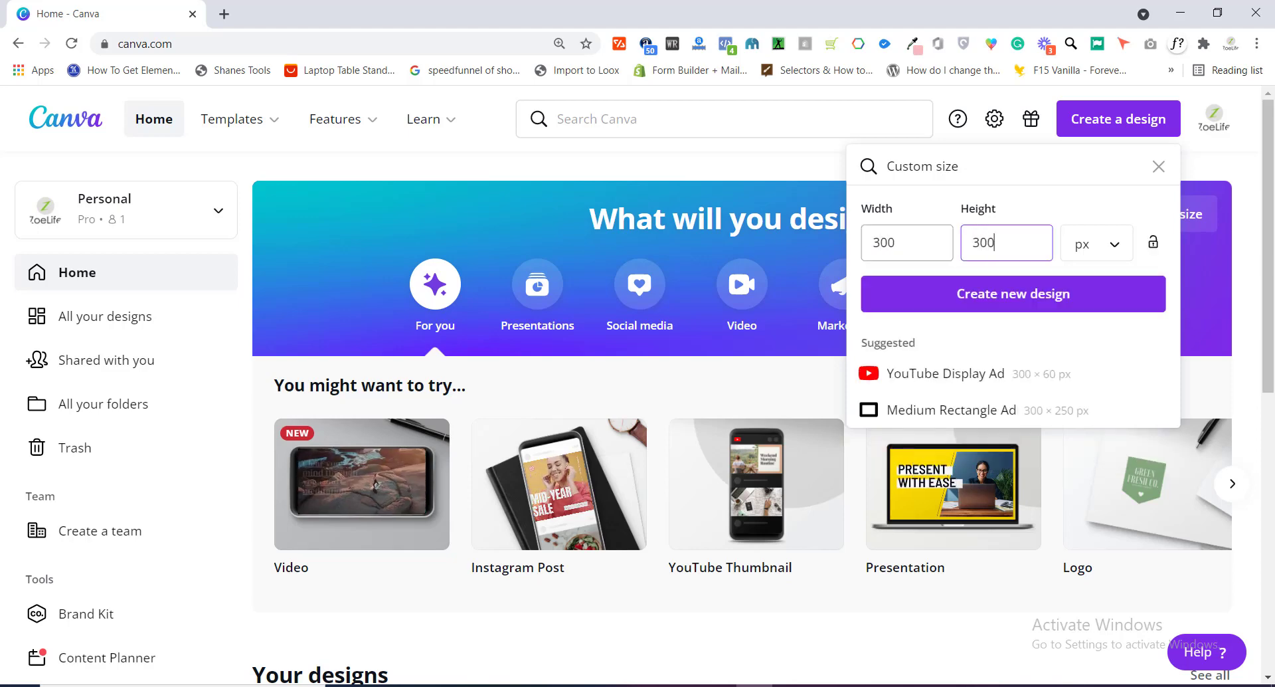
key(Return)
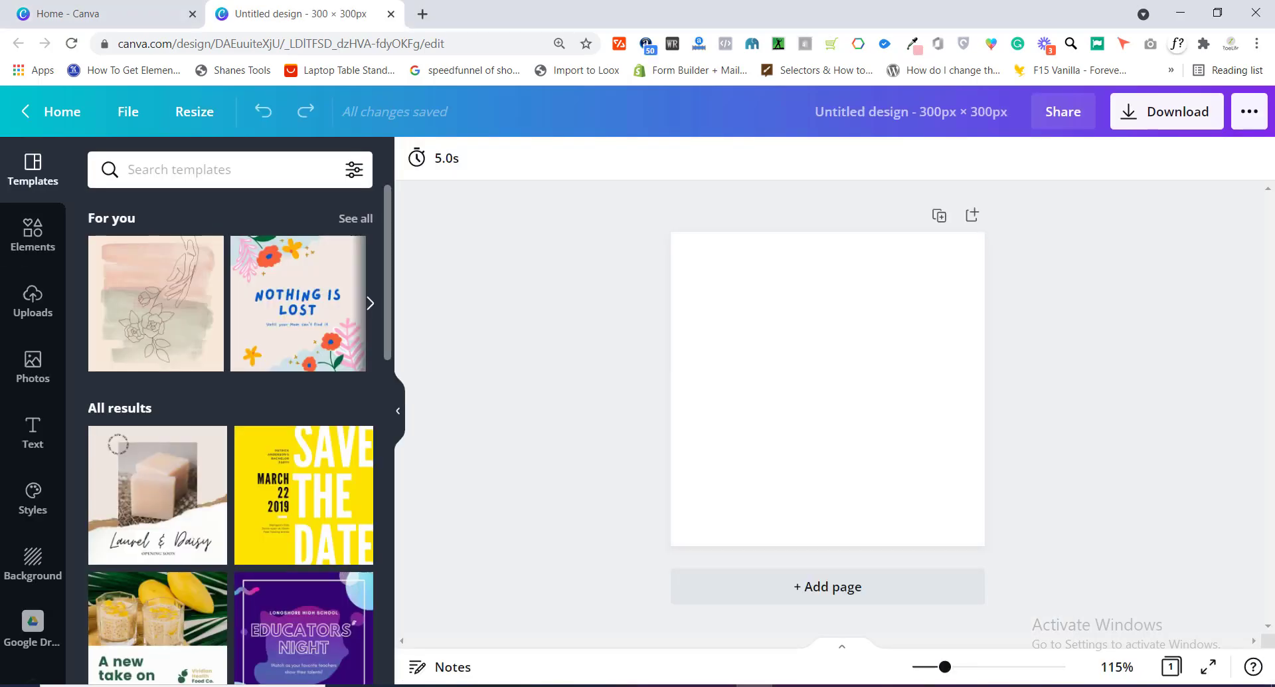
Search the Canva Elements library for 'Guy illustration'
click(29, 250)
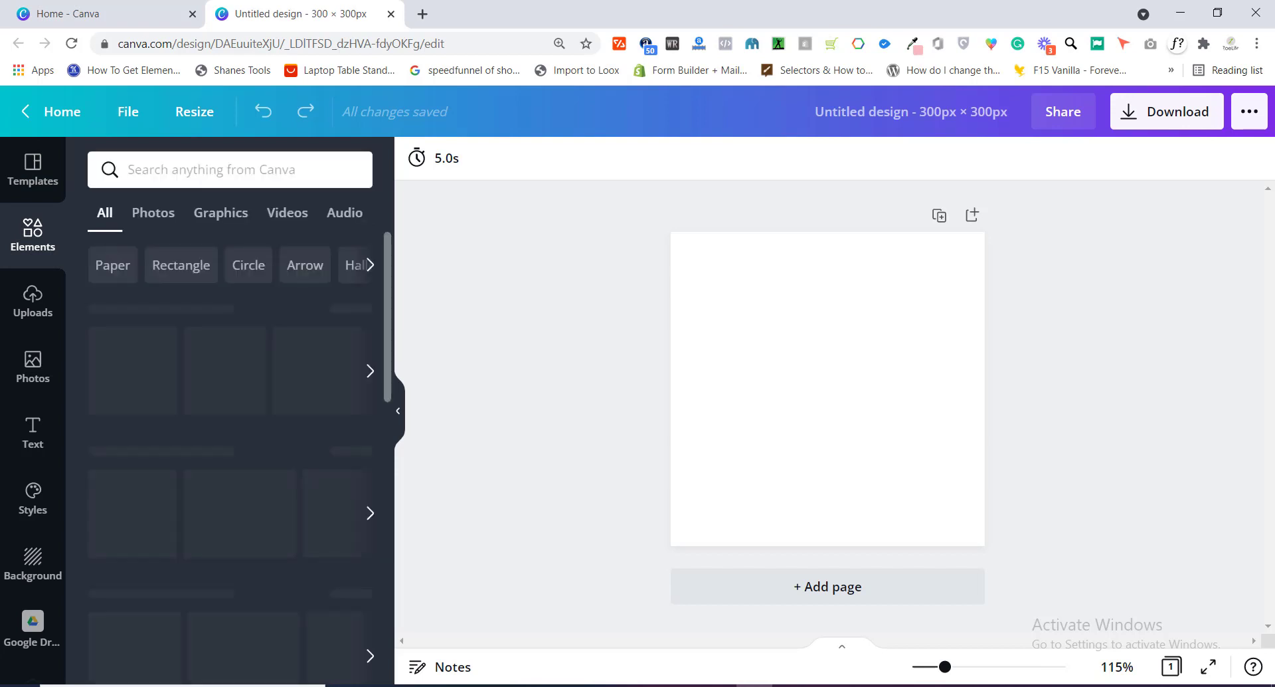
click(212, 171)
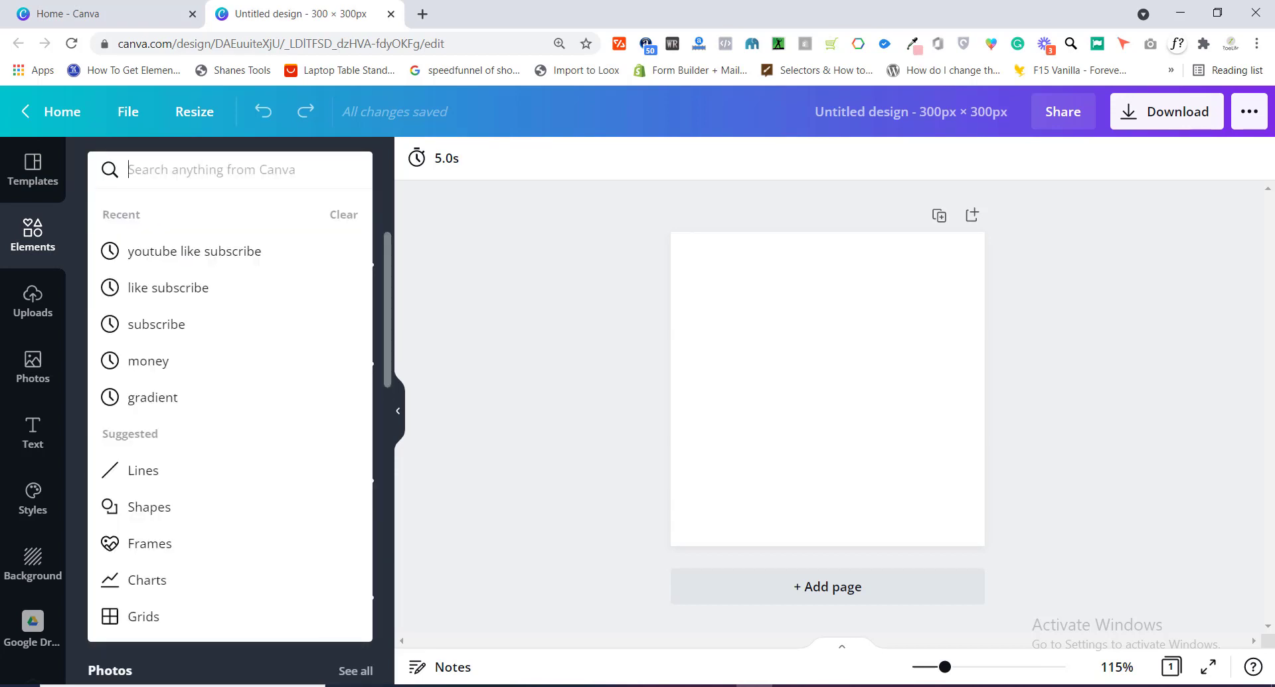
text(G)
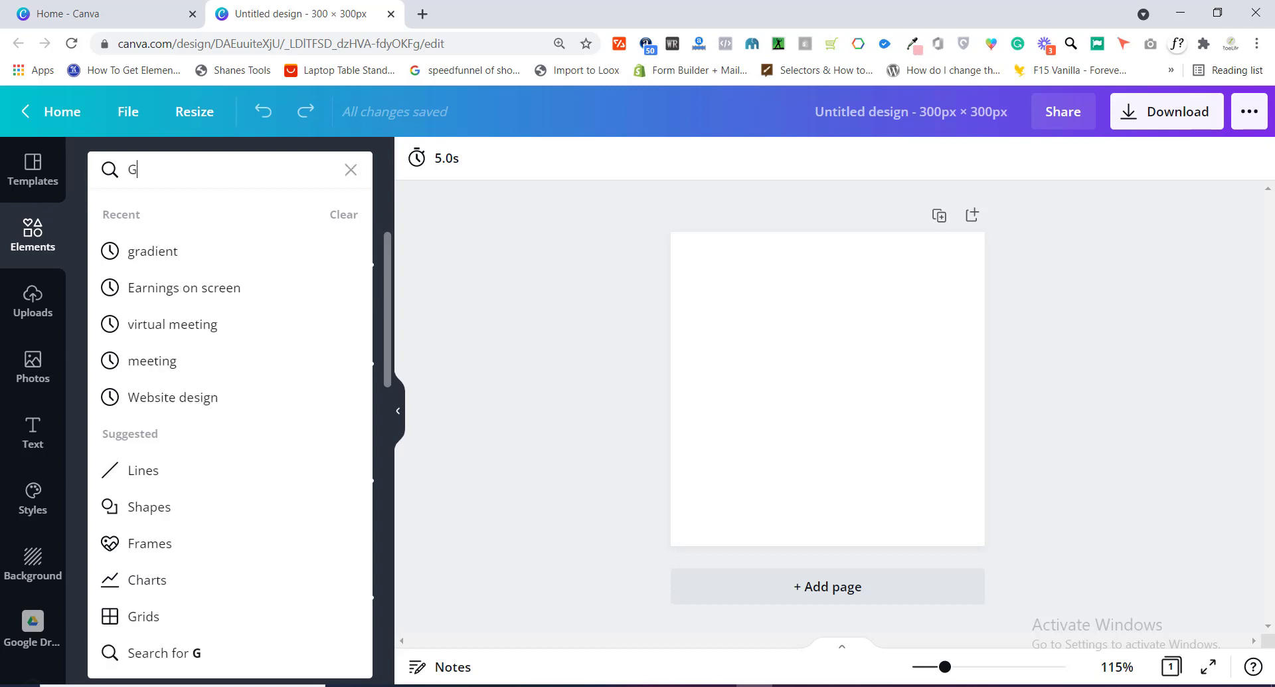
text(uysill)
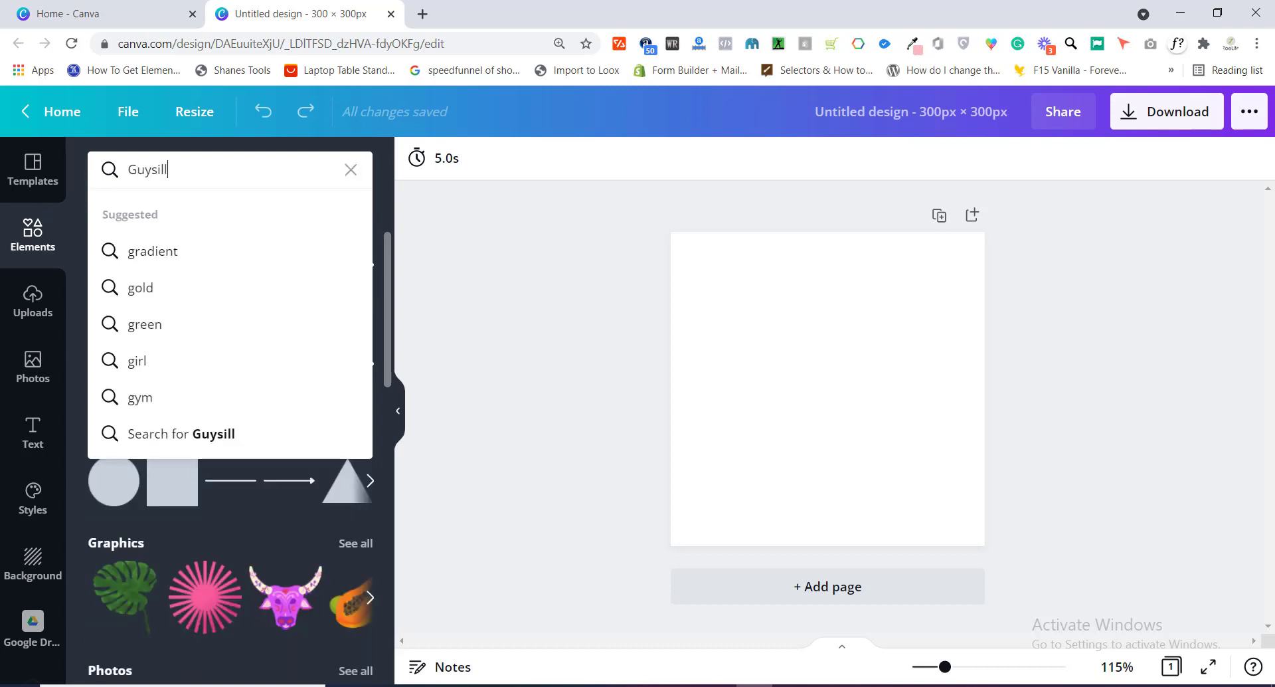
text(ustrea)
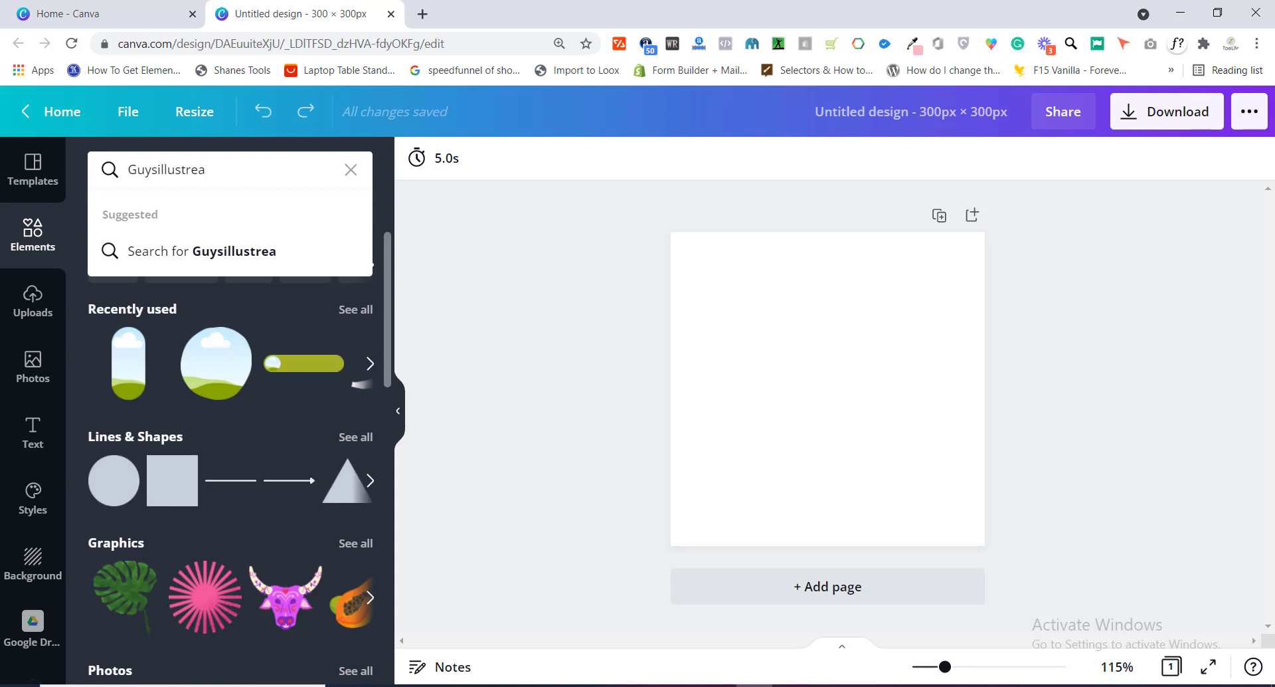
key(BackSpace)
key(BackSpace)
text(ation)
click(152, 170)
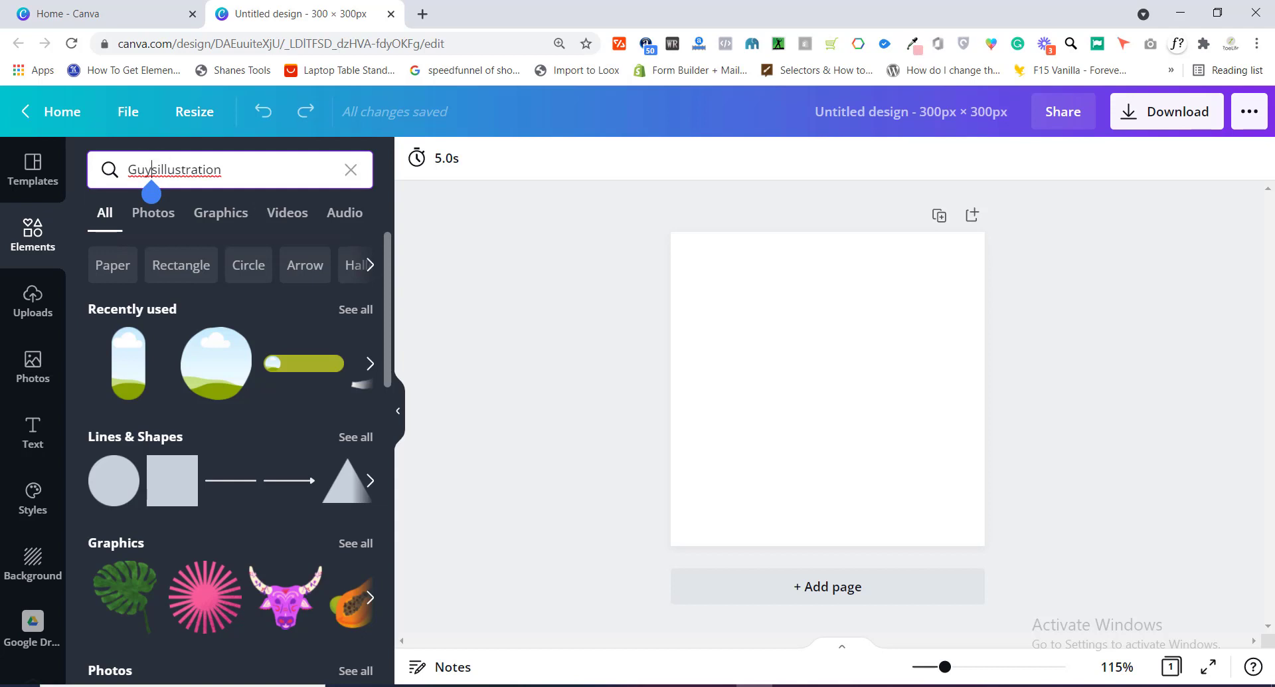
key(Delete)
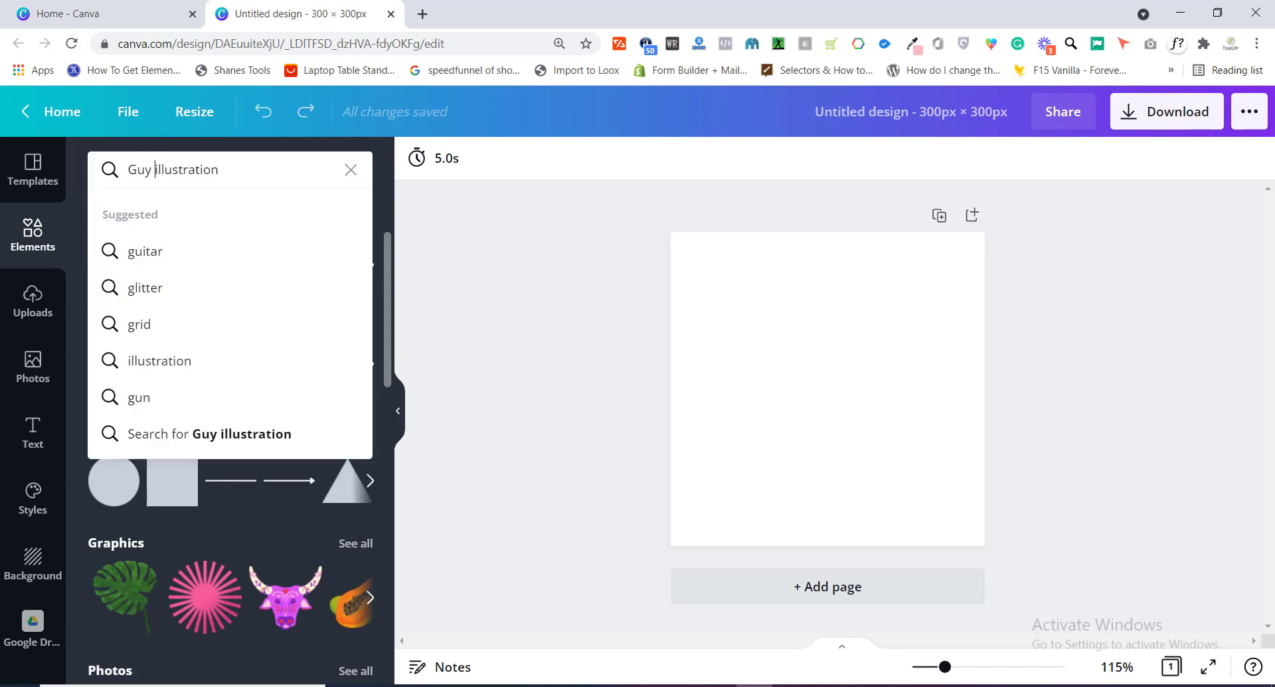
key(Return)
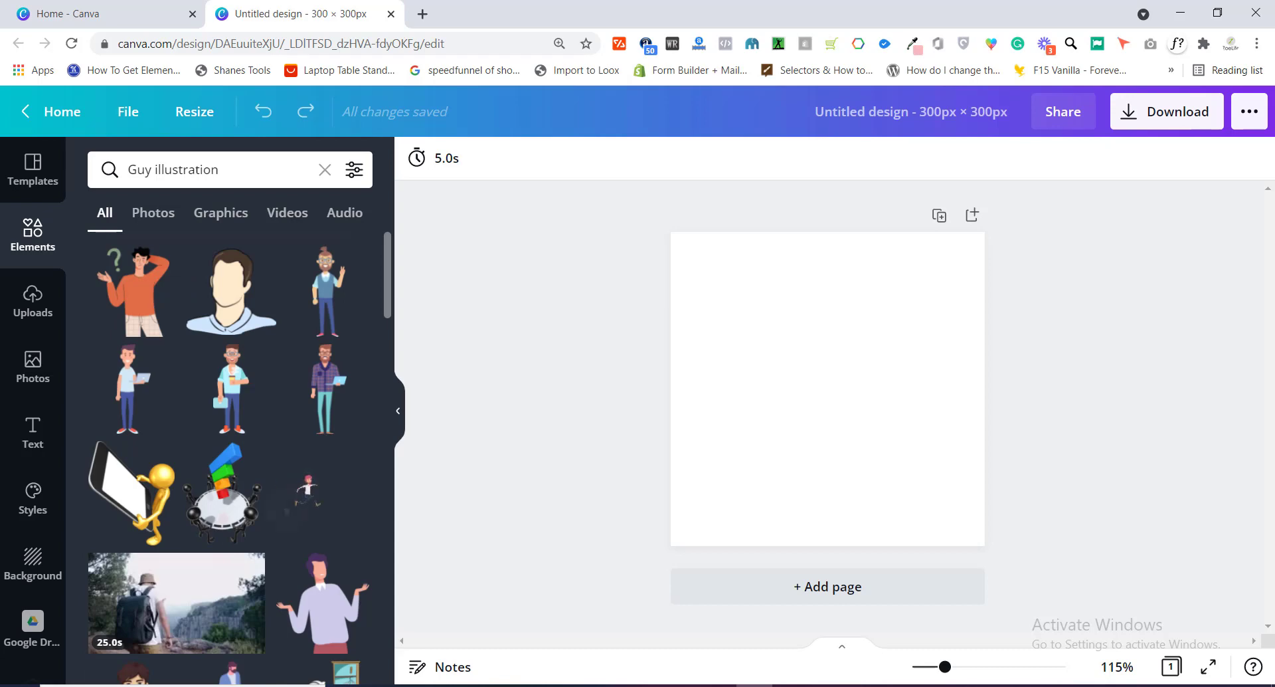
Add the curly-haired man illustration from the search results to the page
scroll(219, 231, down, 3)
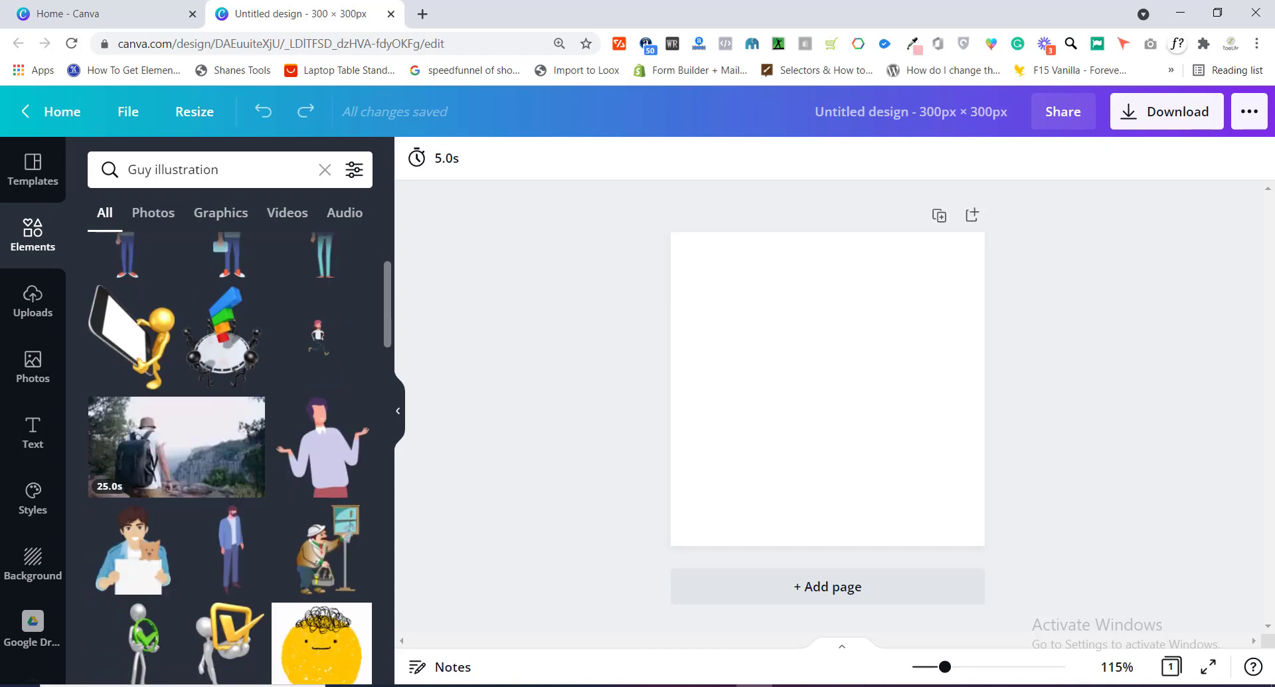
scroll(220, 231, down, 3)
scroll(241, 458, down, 3)
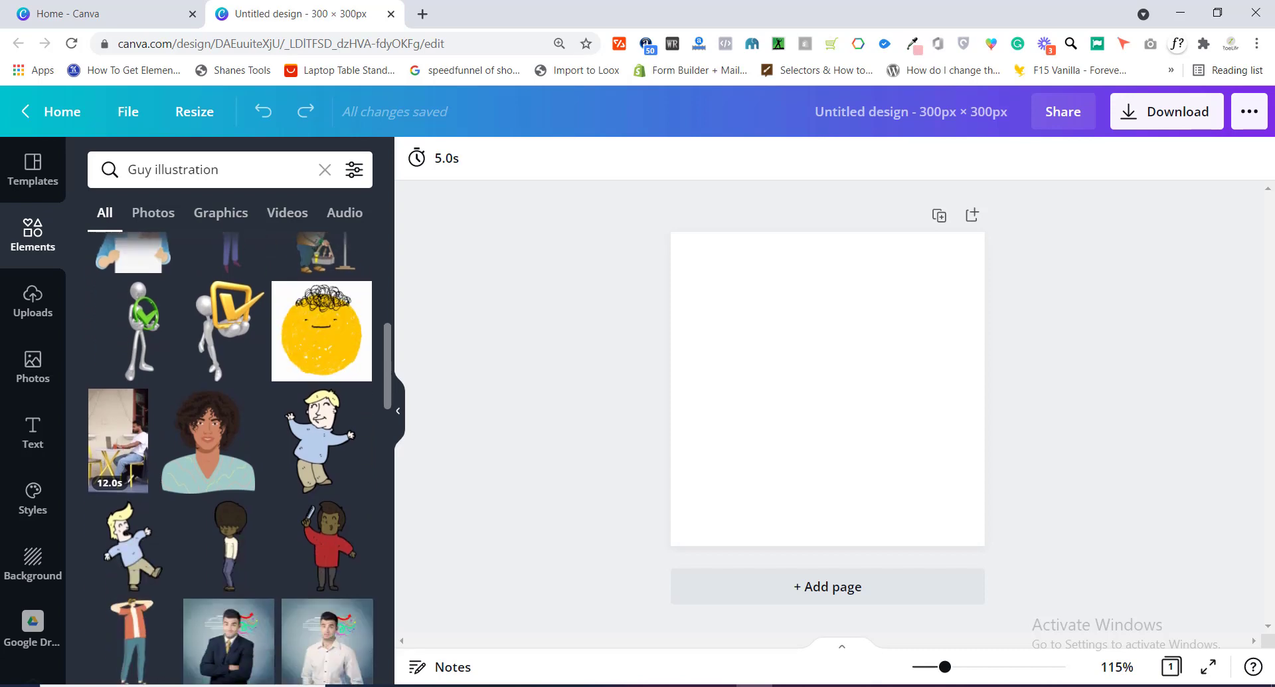
scroll(229, 459, down, 2)
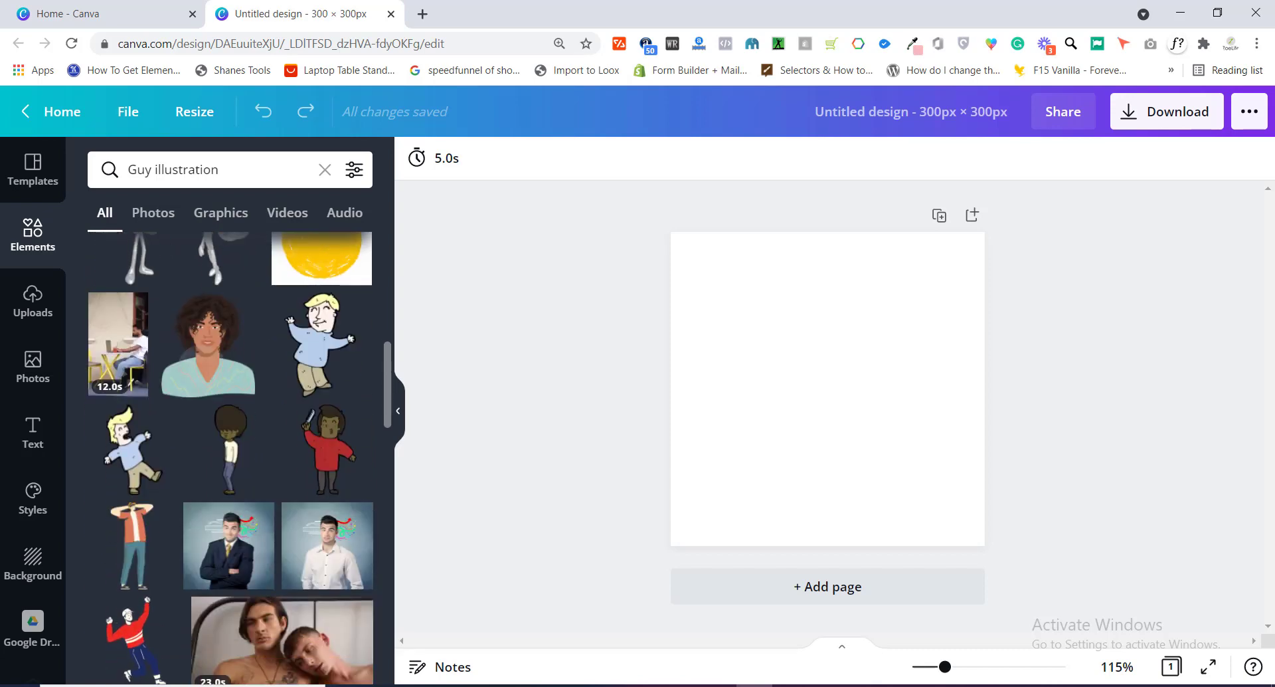
click(207, 347)
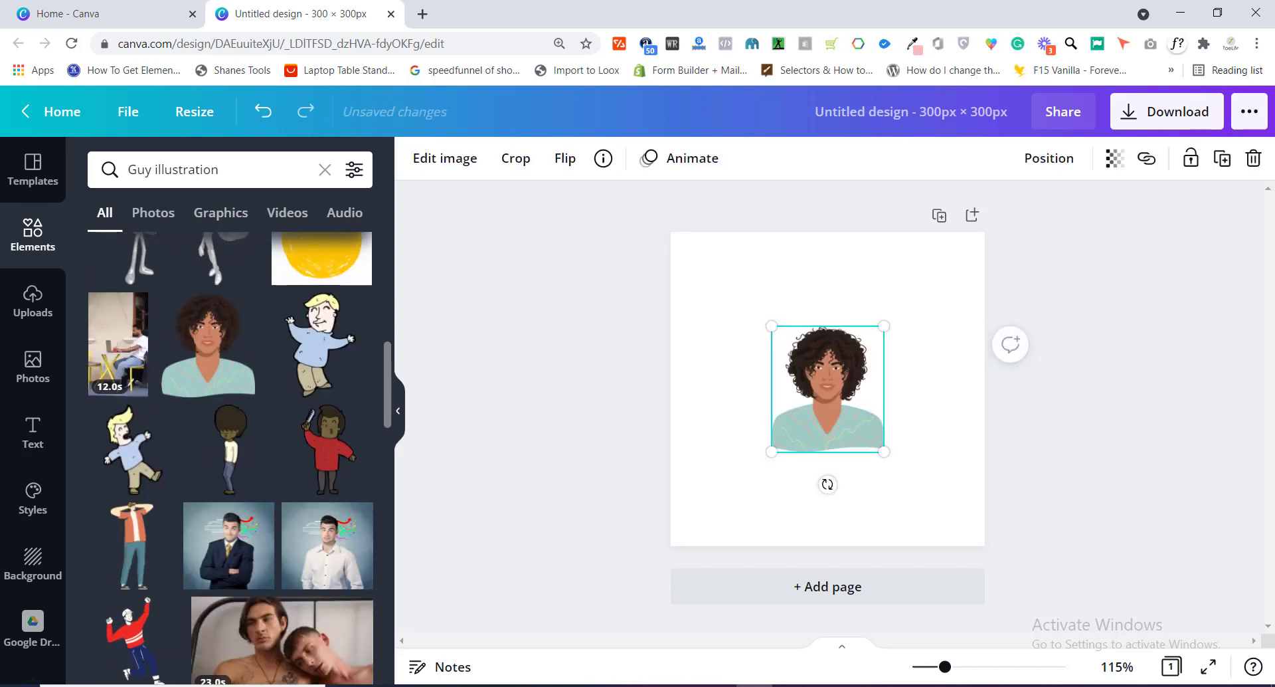
Resize and centre the curly-haired illustration to fill the 300 × 300 page, then deselect it
drag(884, 325, 986, 213)
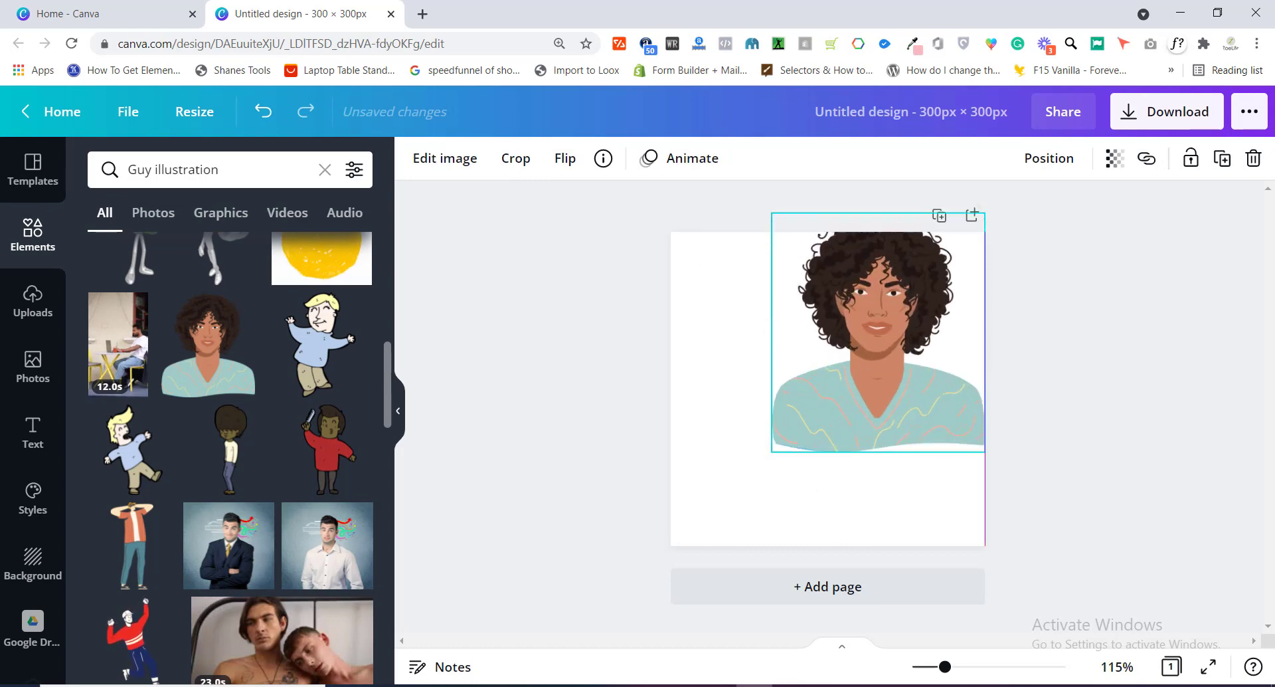
drag(878, 346, 816, 415)
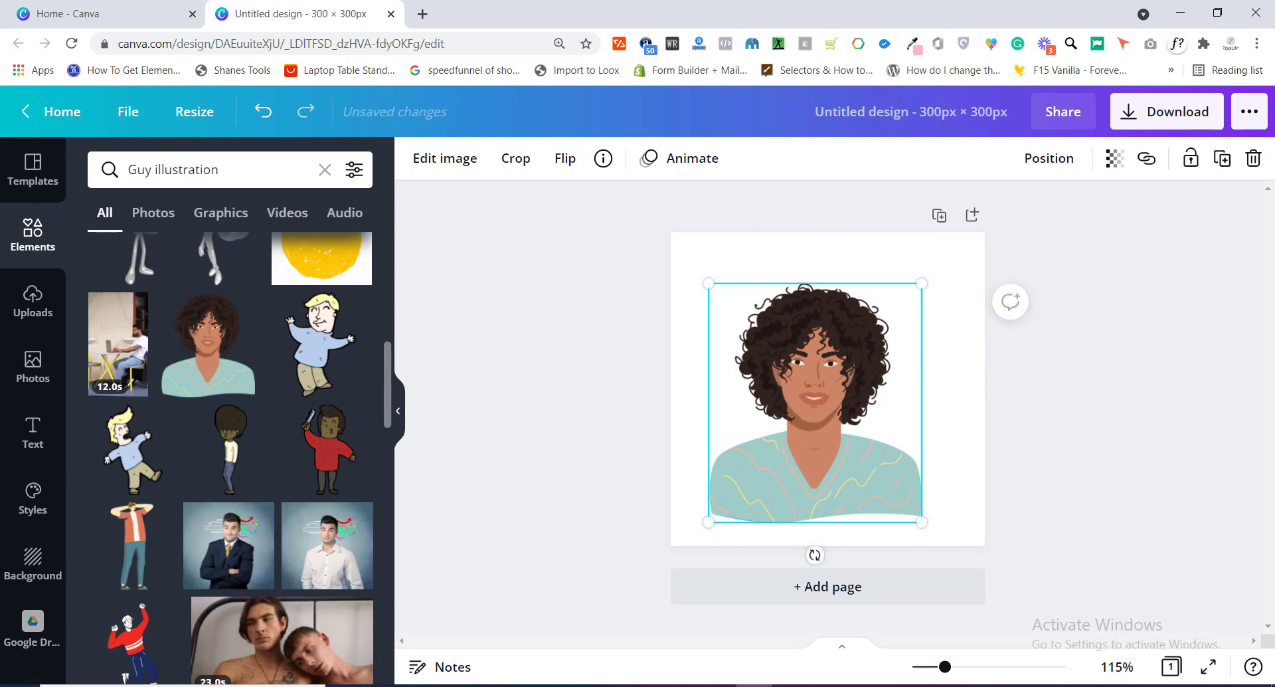
drag(922, 283, 963, 238)
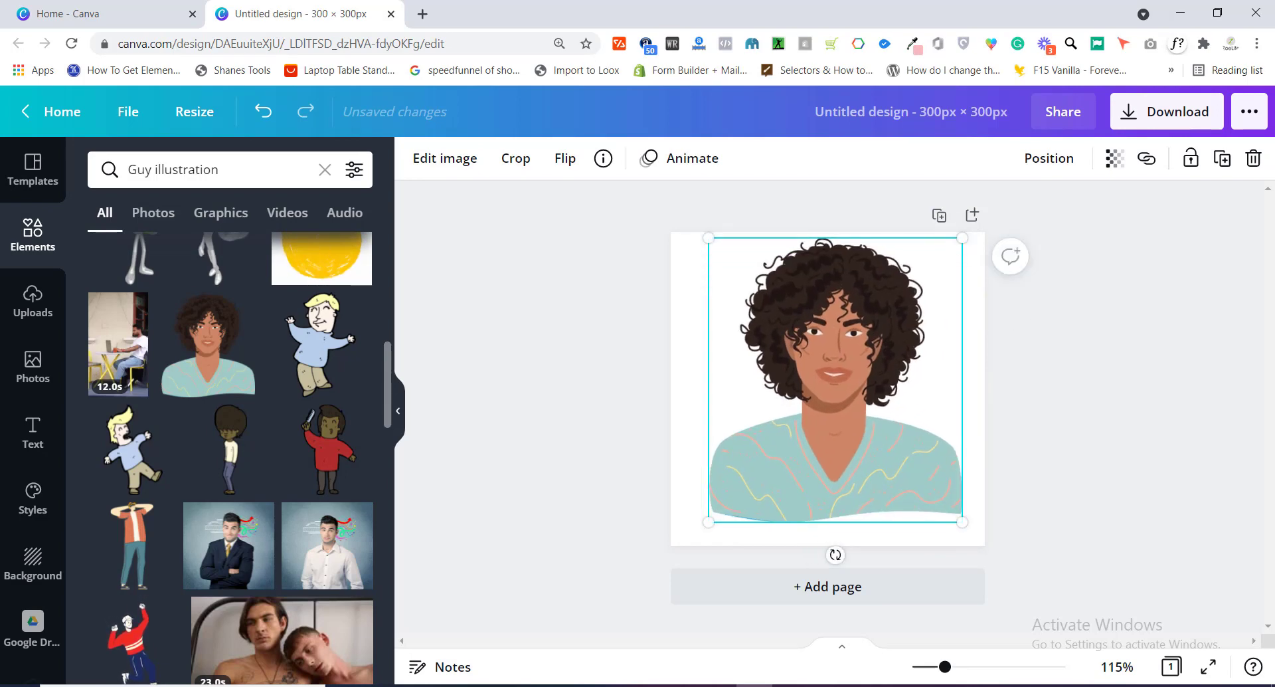
drag(838, 380, 830, 388)
drag(699, 247, 671, 214)
drag(954, 531, 985, 566)
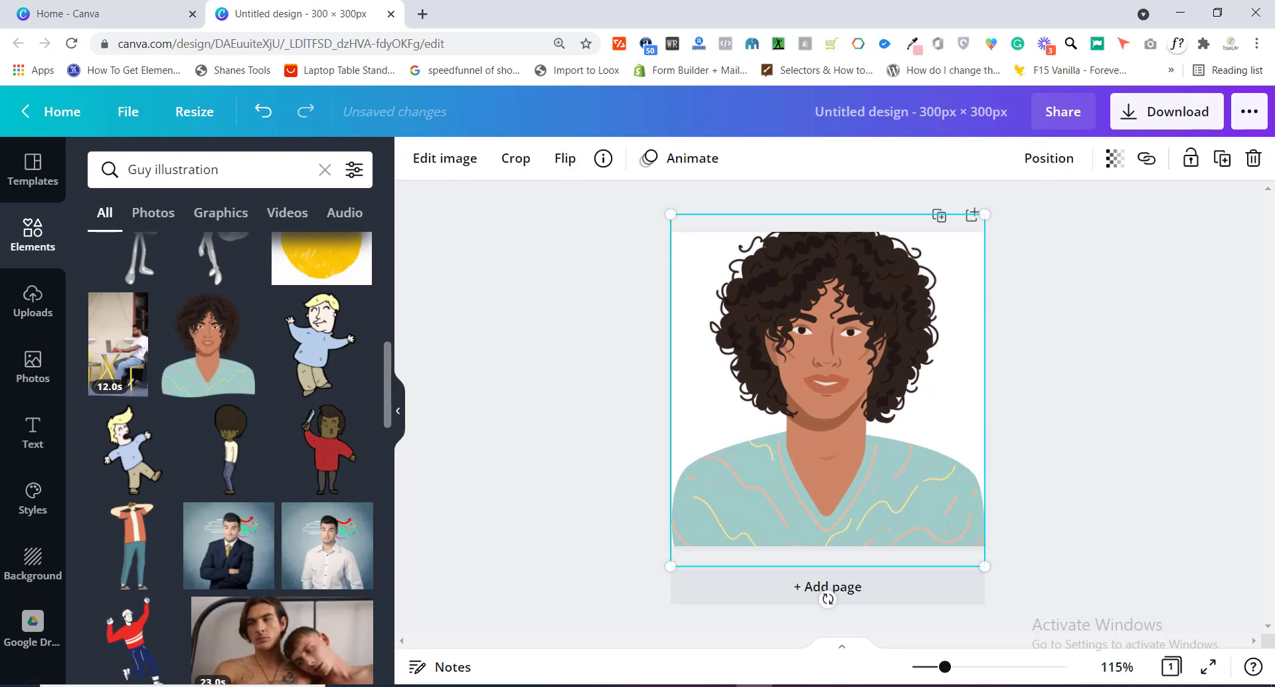
mouse_move(877, 452)
mouse_down()
mouse_move(877, 498)
mouse_move(877, 450)
mouse_up()
drag(827, 545, 828, 563)
click(826, 611)
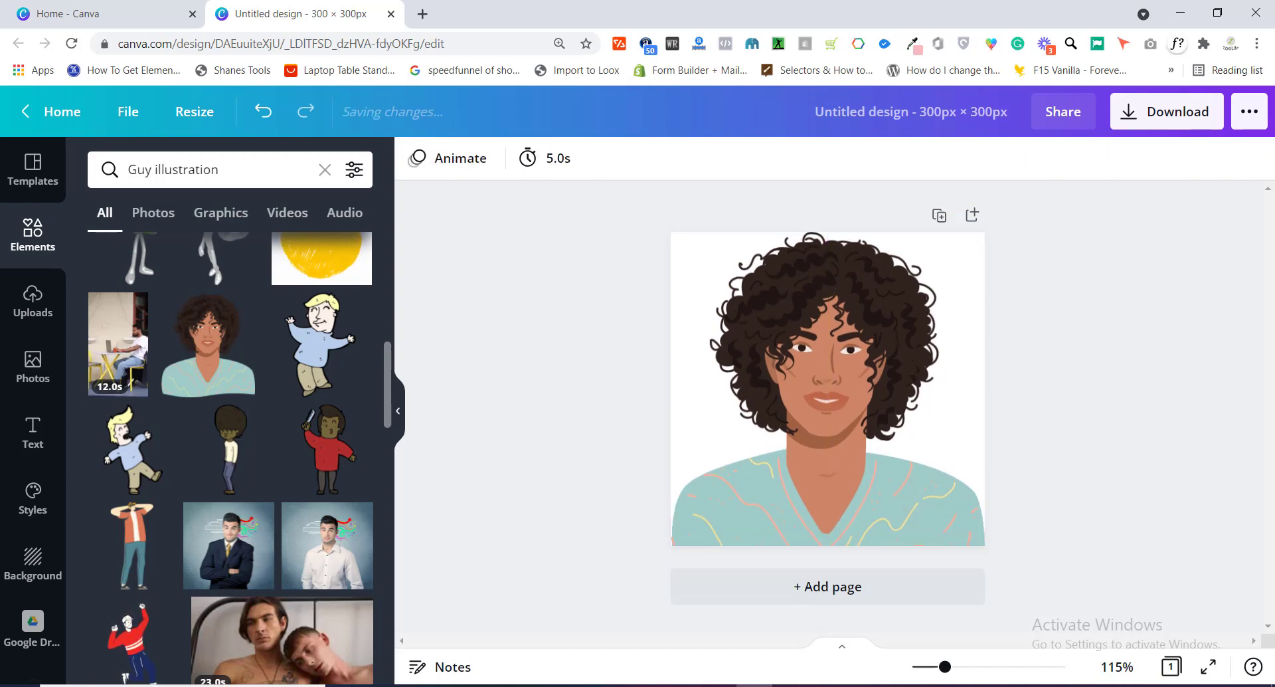
Download the Canva design as a PNG file
click(1168, 111)
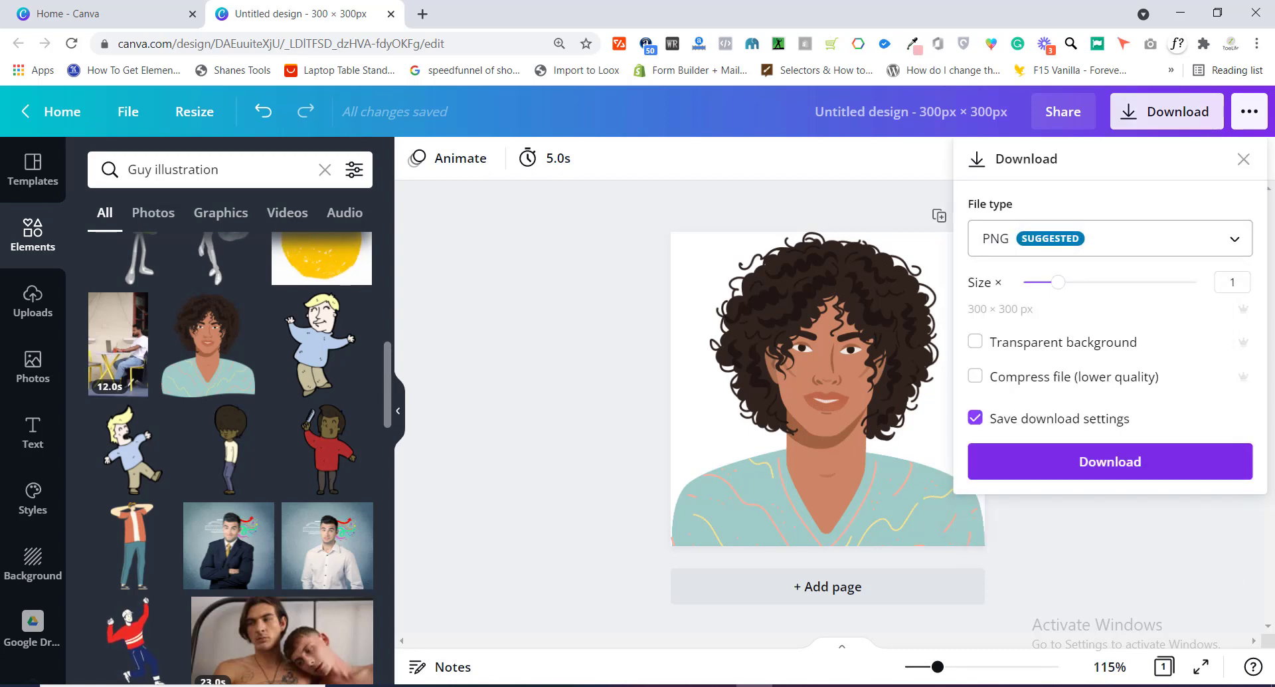
click(1129, 462)
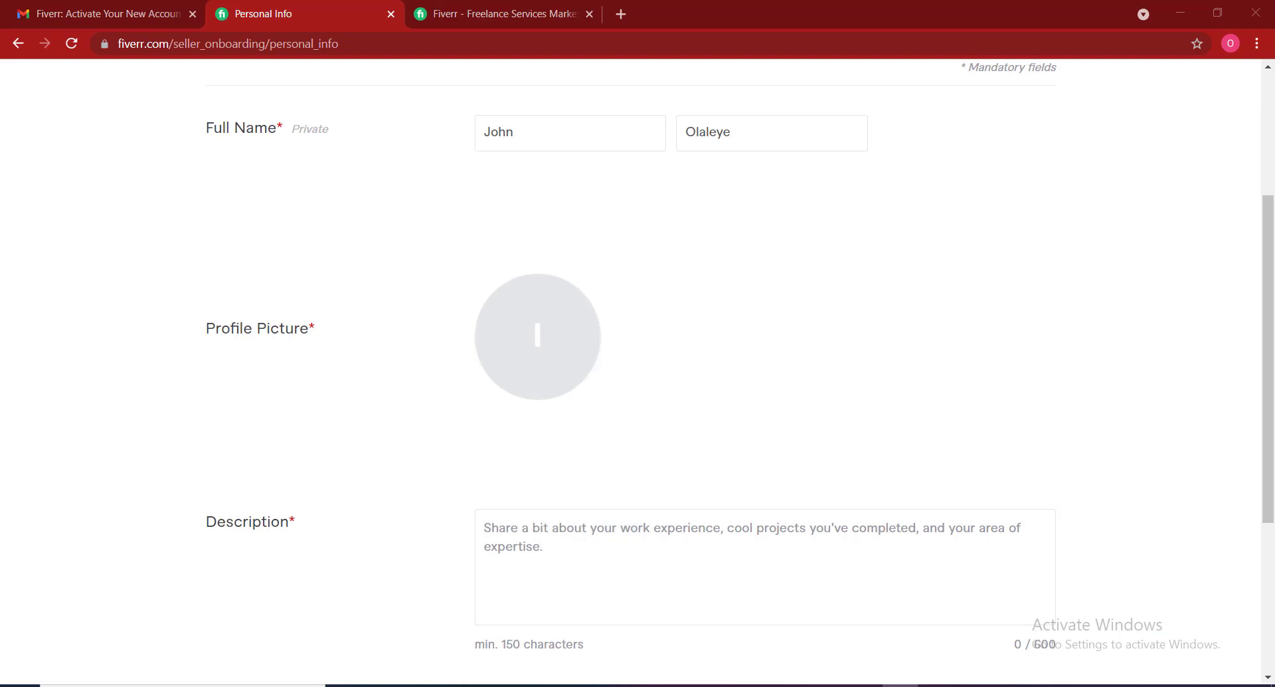
Upload Untitled design (6) from Downloads as the Fiverr profile picture
click(538, 335)
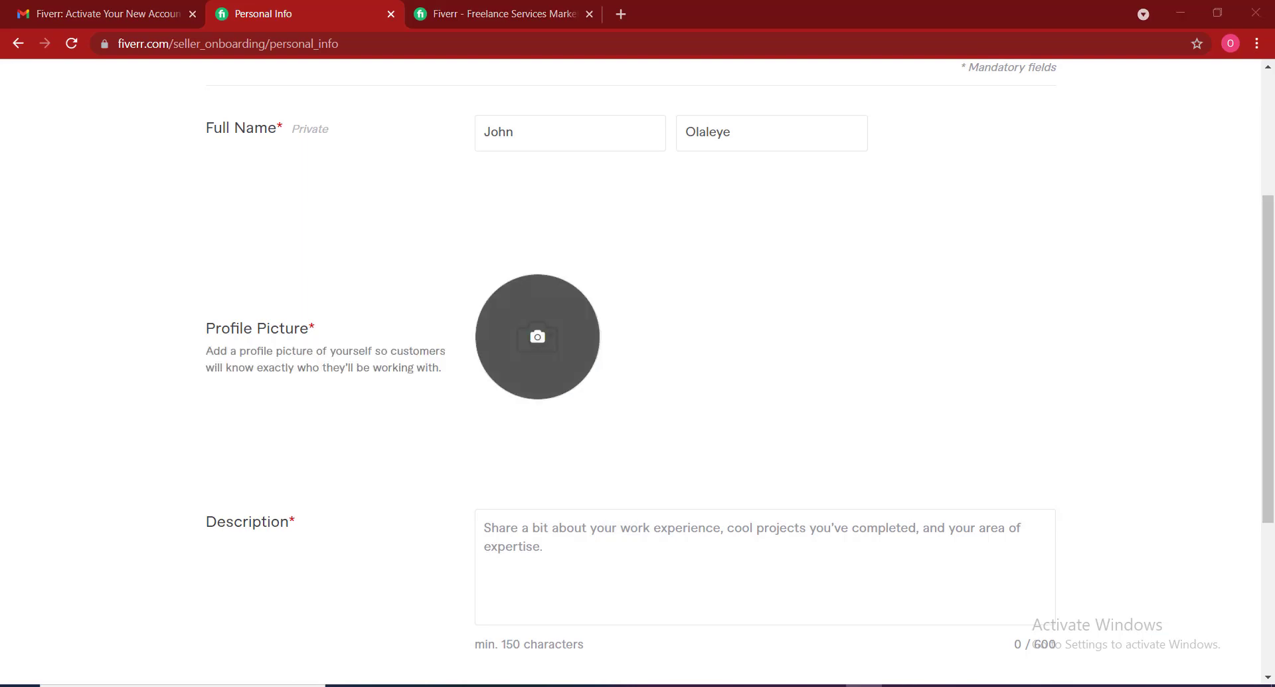
click(538, 337)
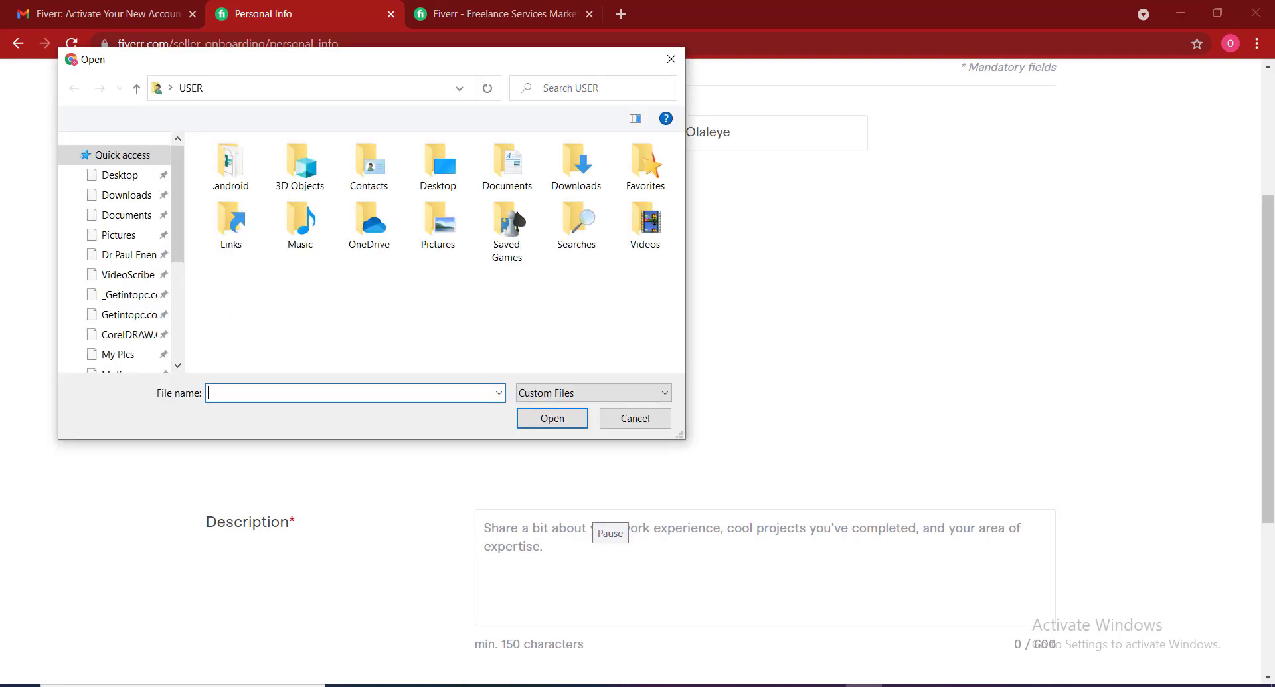
click(126, 195)
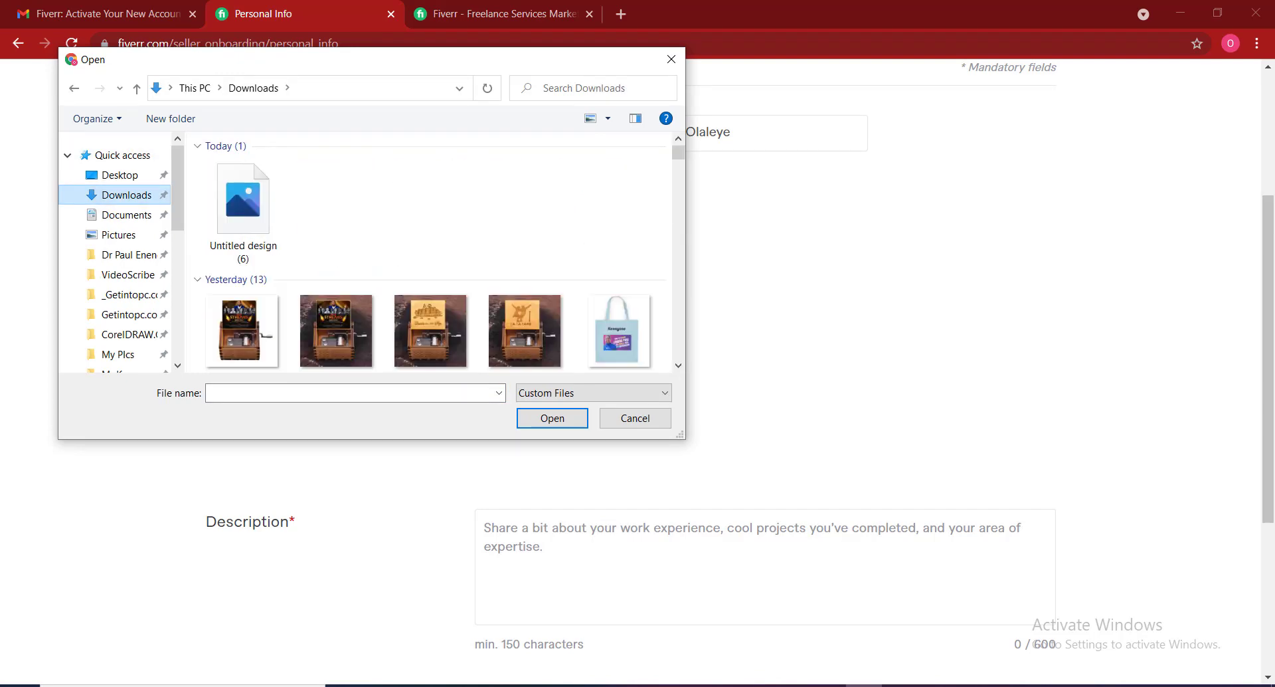
click(243, 207)
click(554, 418)
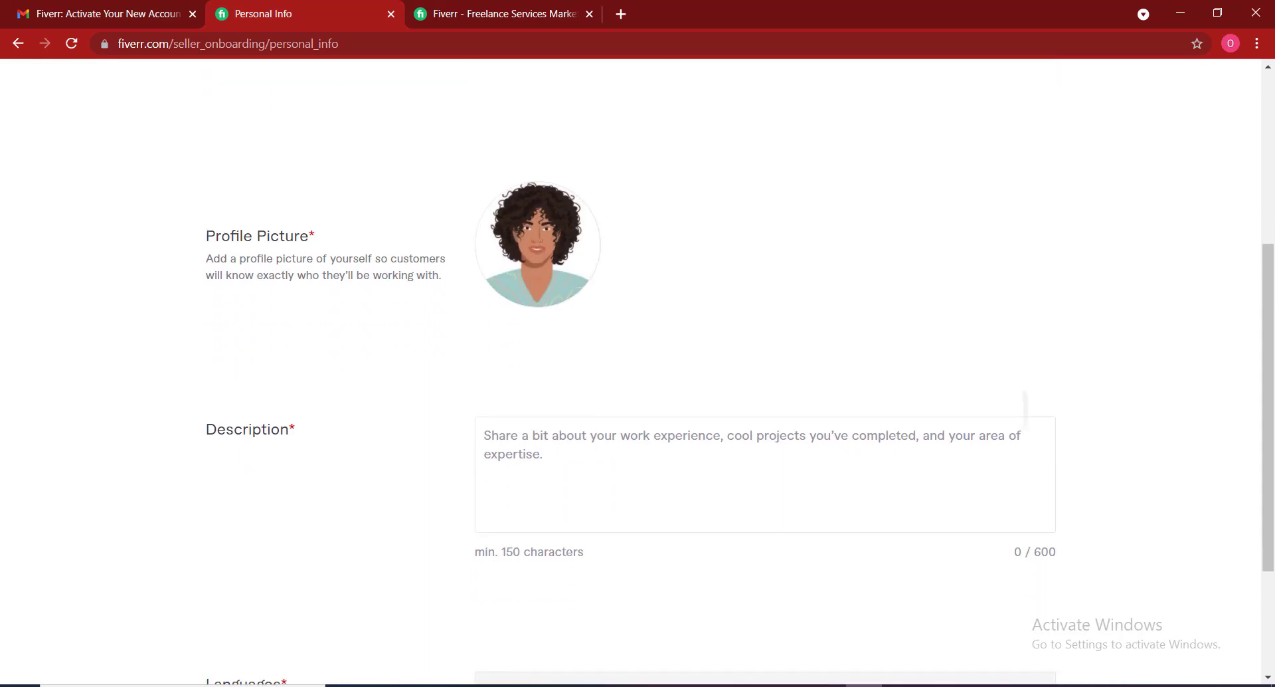
scroll(637, 372, down, 3)
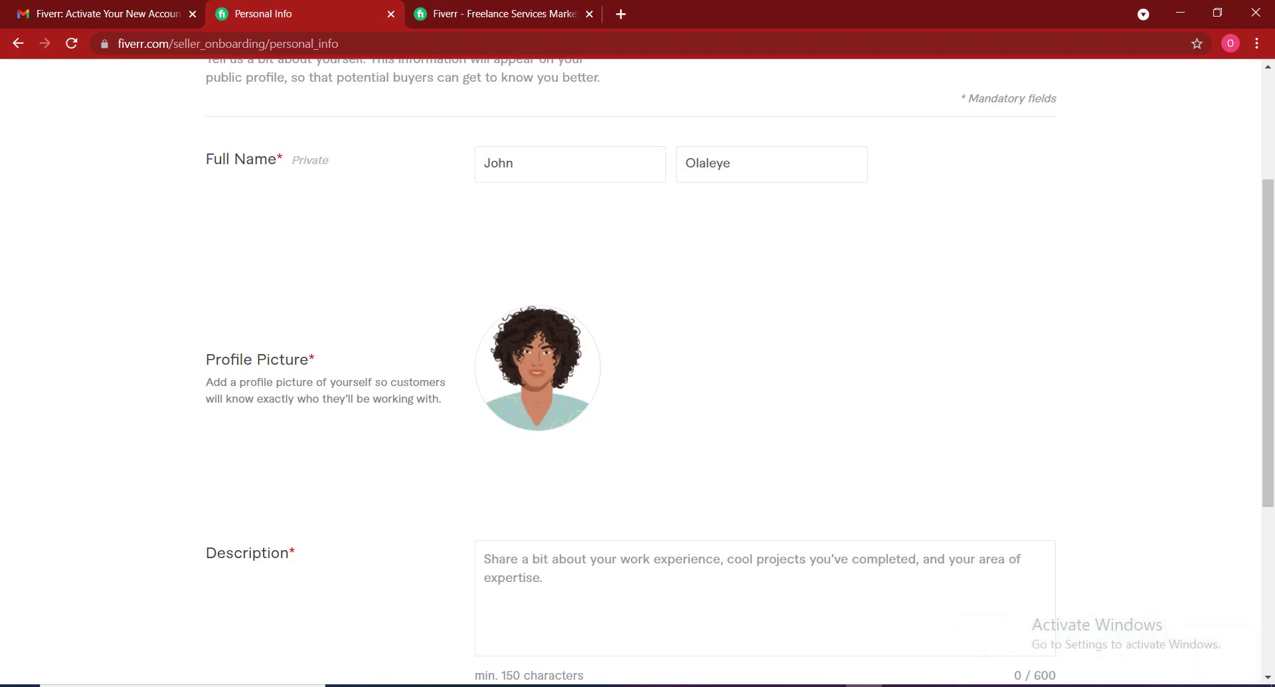
Back in Canva, delete the curly-haired portrait from the page
key(alt+Tab)
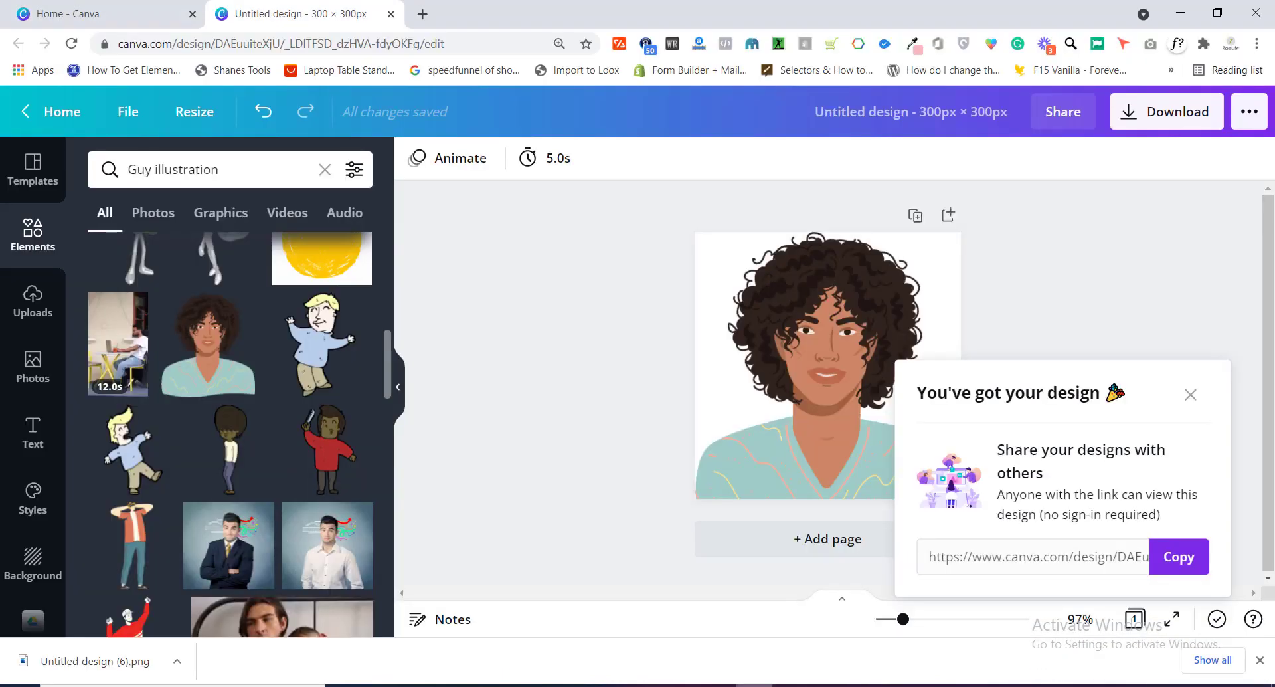
click(1190, 395)
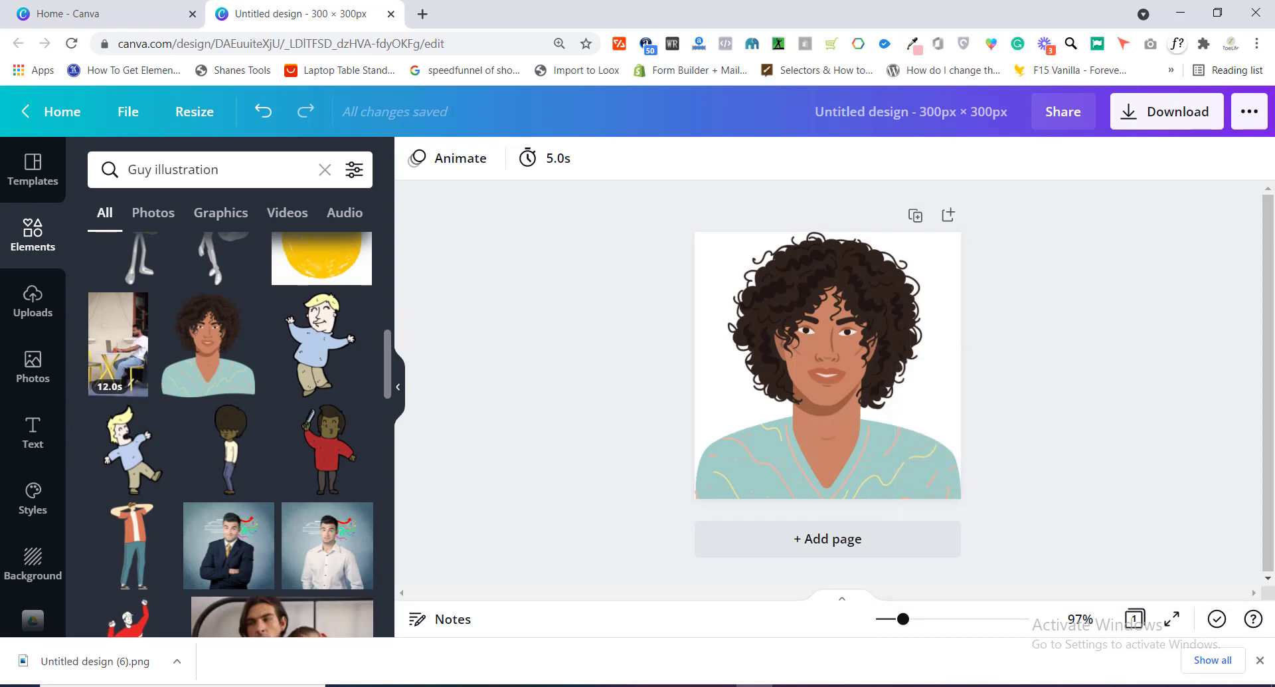
click(828, 382)
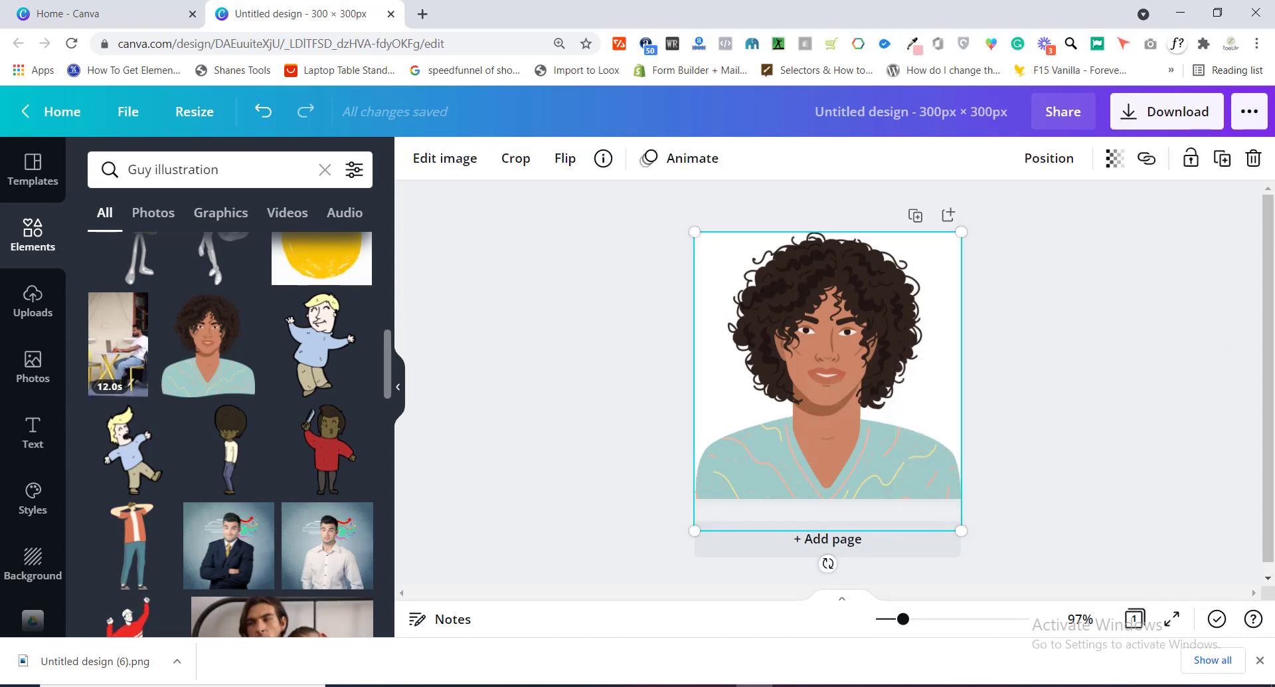
double_click(828, 382)
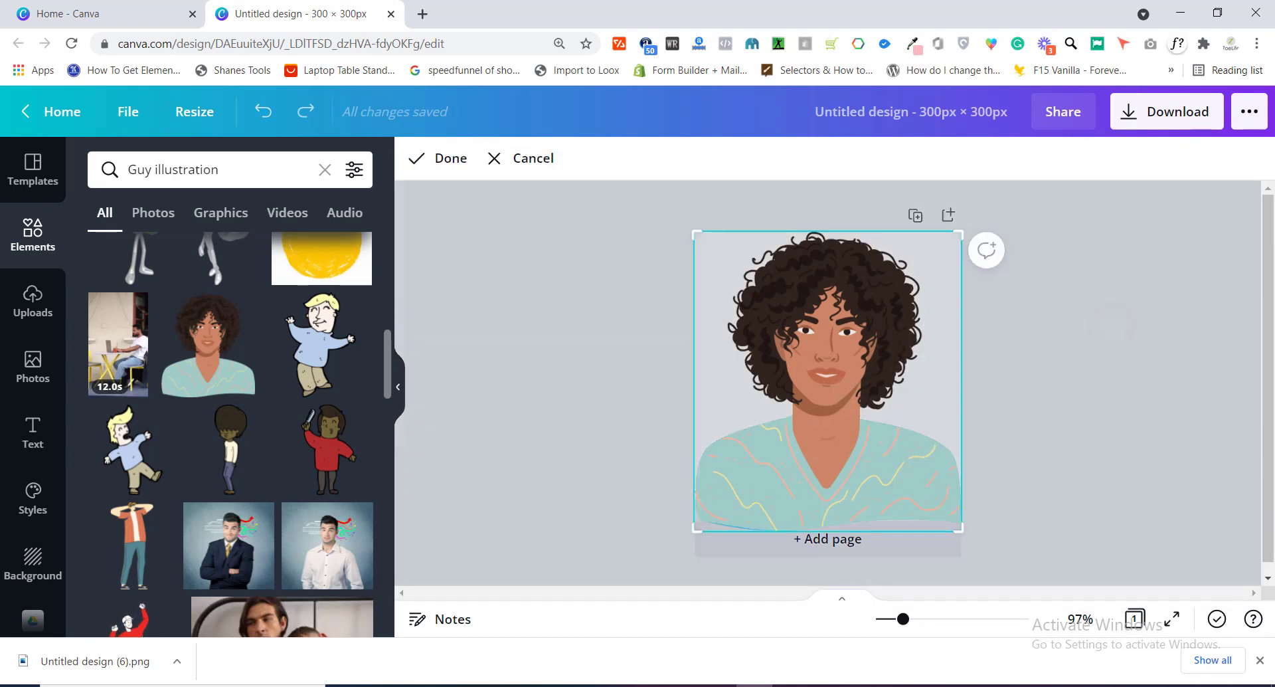
key(Escape)
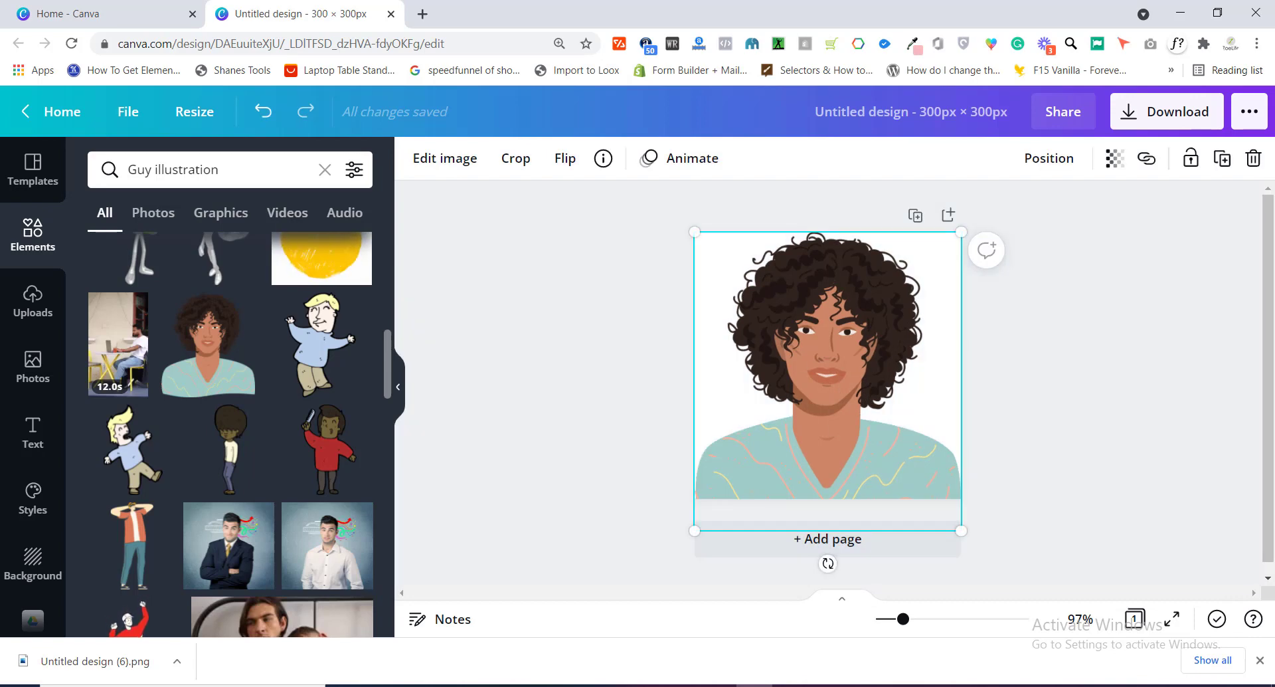
key(Delete)
Browse through the 'Guy illustration' element search results
scroll(230, 432, down, 1)
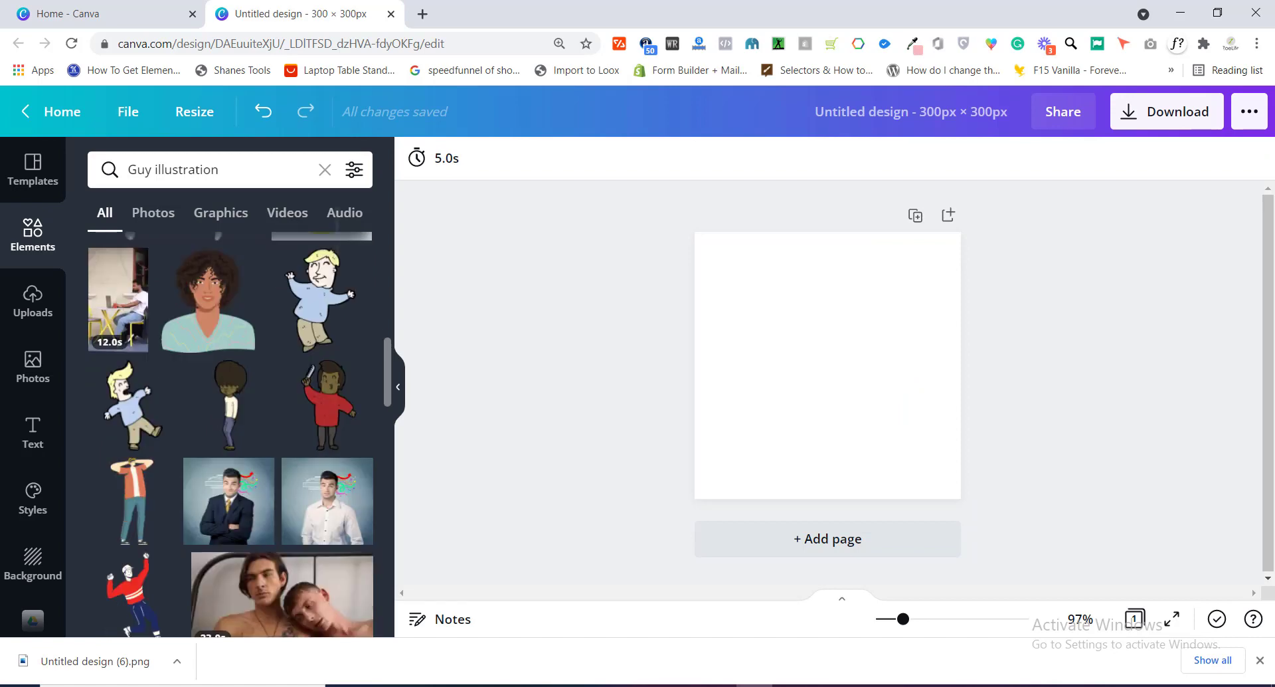
scroll(230, 432, down, 2)
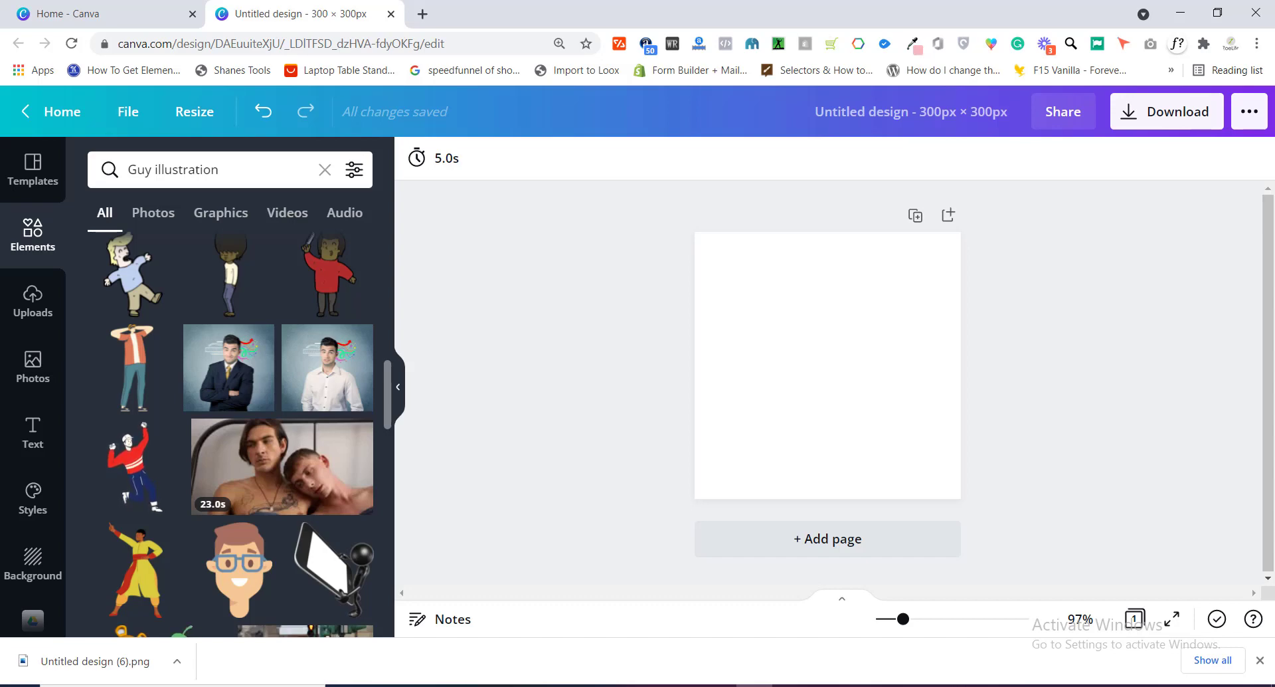
scroll(231, 426, down, 3)
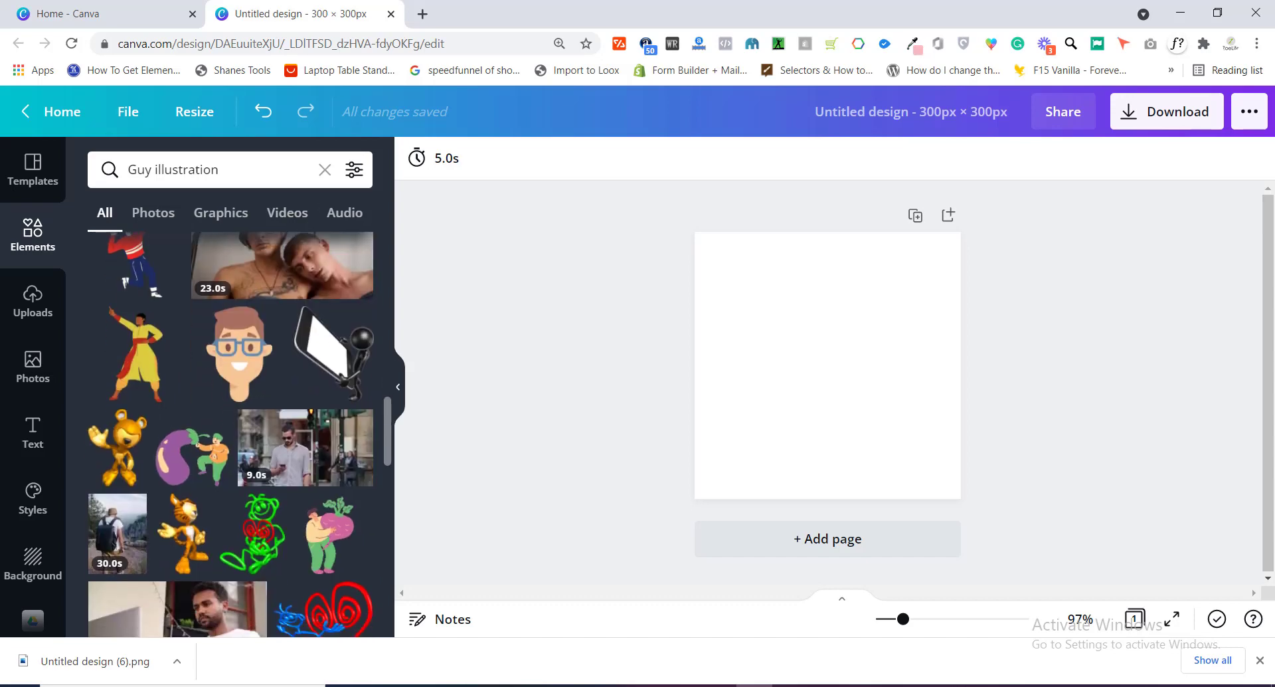
scroll(231, 425, down, 3)
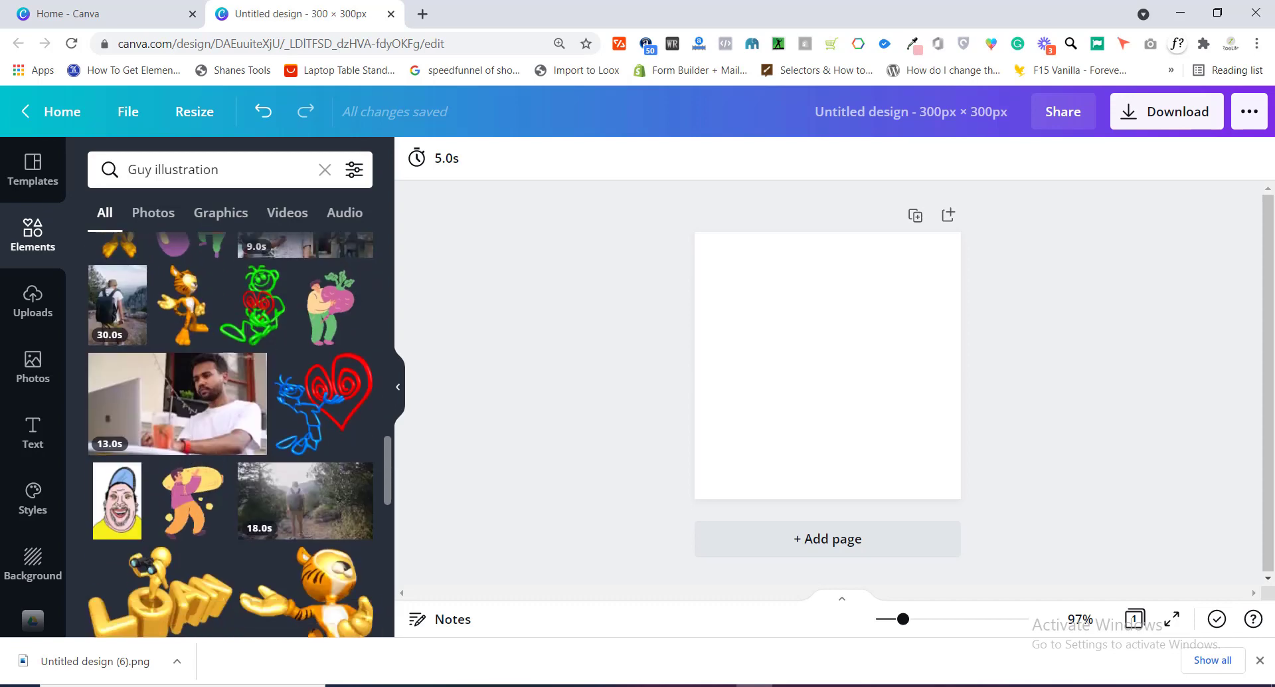
scroll(230, 425, up, 11)
scroll(230, 425, up, 3)
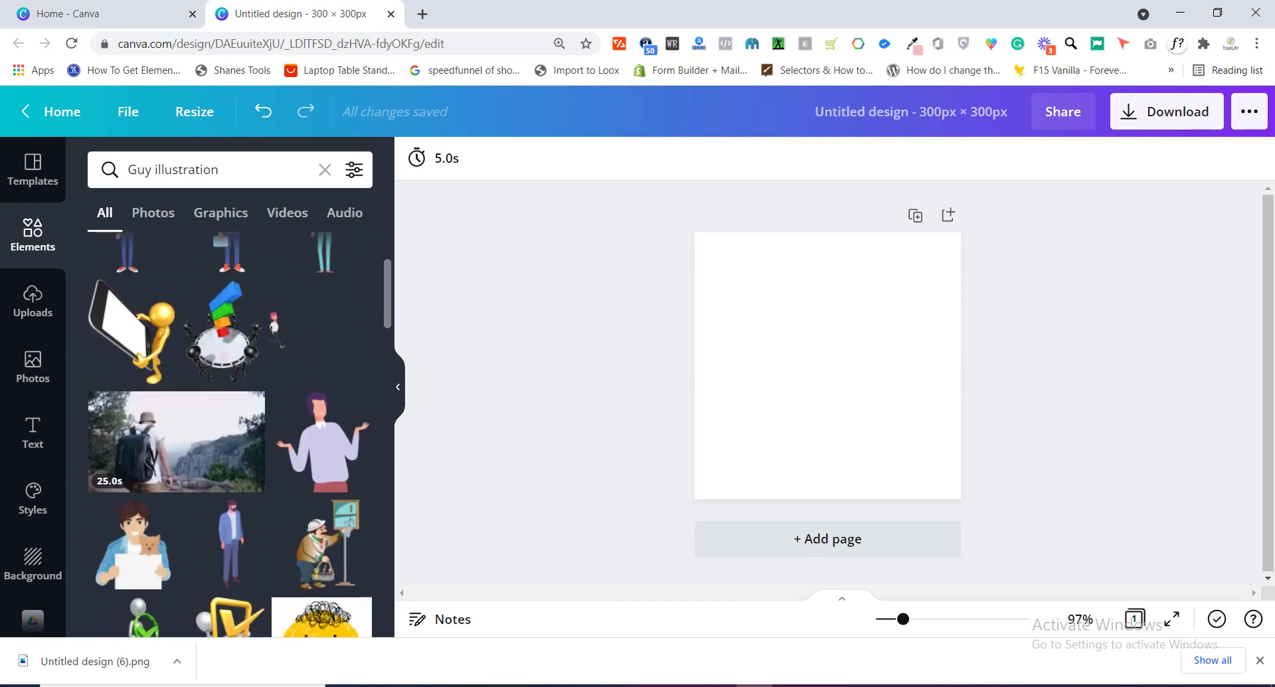
scroll(230, 425, up, 2)
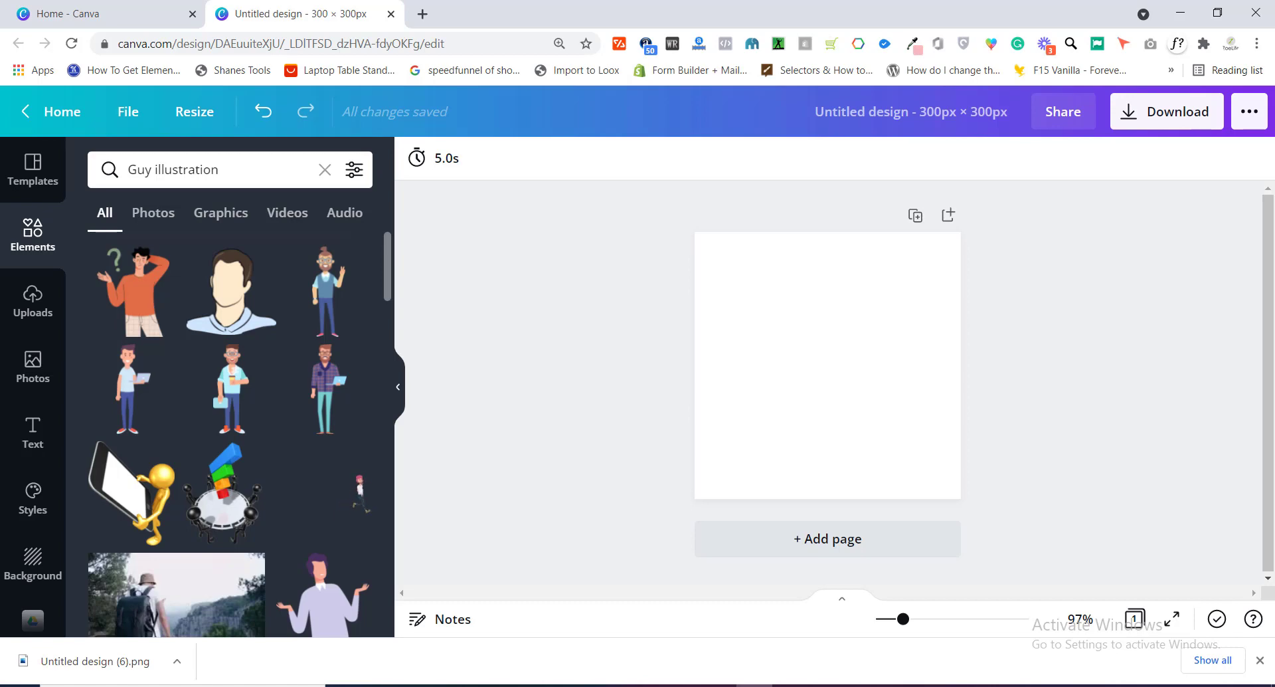
Preview Untitled design (3) from Downloads in Photos, then return to Fiverr
click(499, 685)
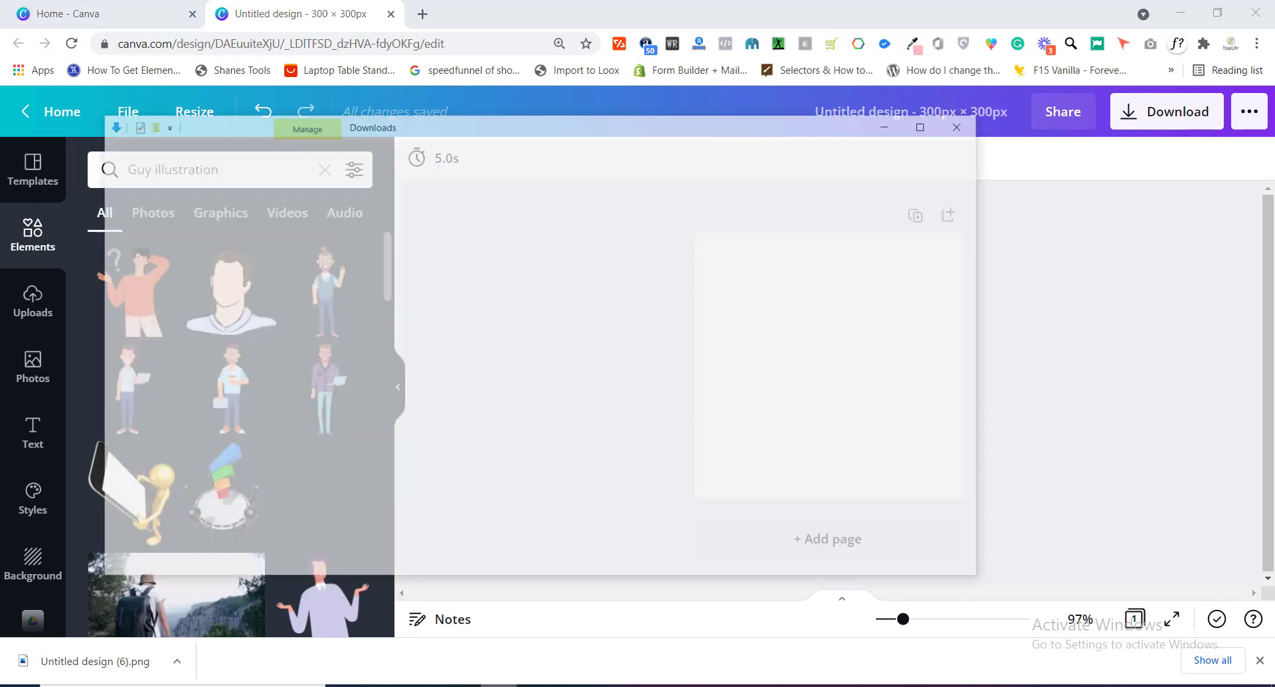
scroll(598, 340, down, 2)
scroll(598, 340, down, 1)
scroll(598, 340, up, 3)
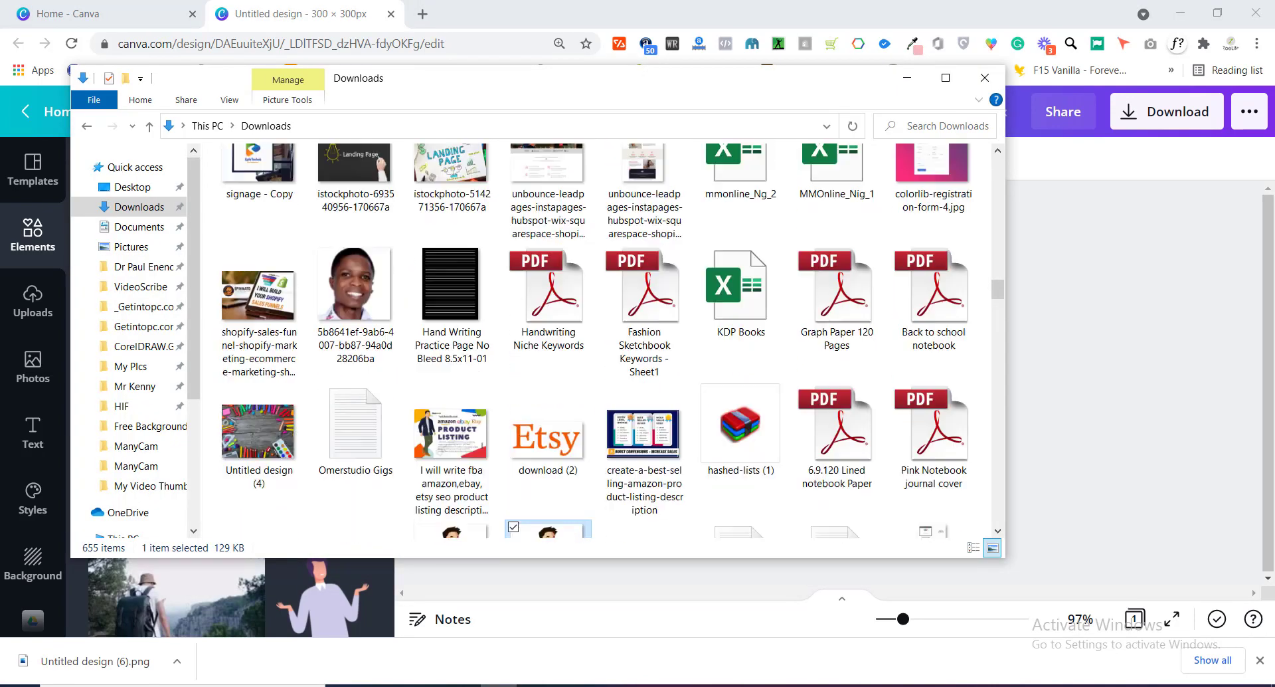
scroll(598, 340, down, 5)
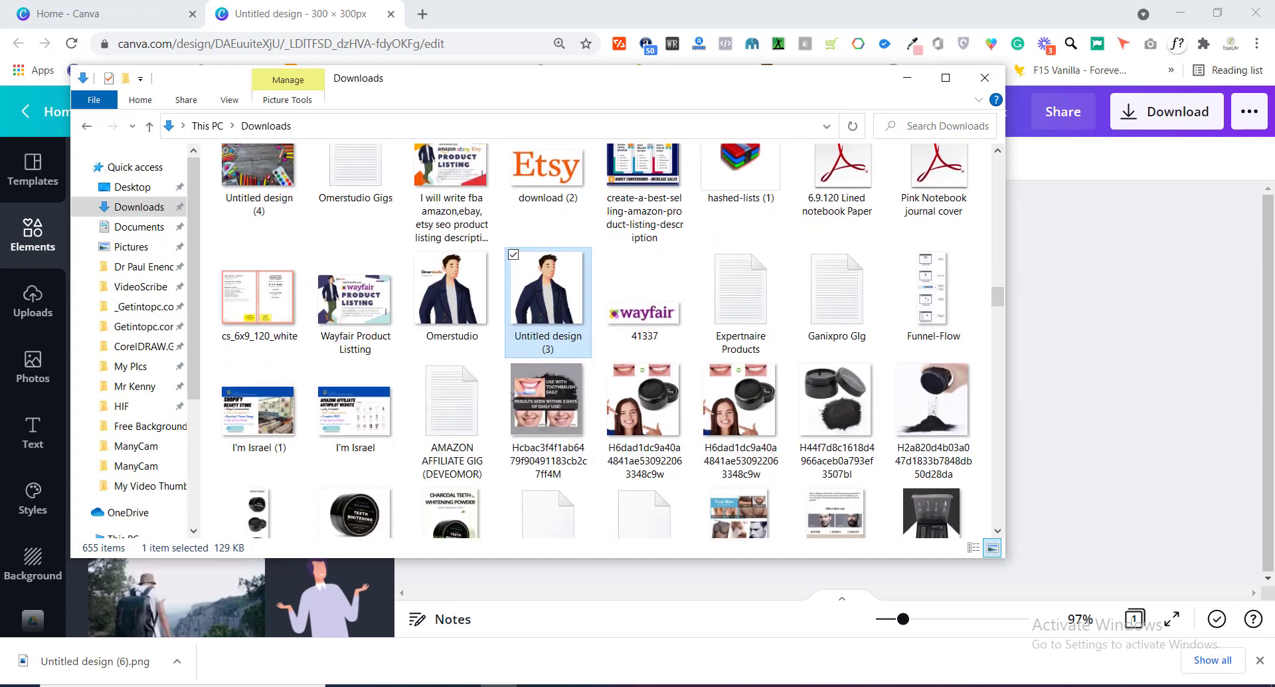
double_click(556, 296)
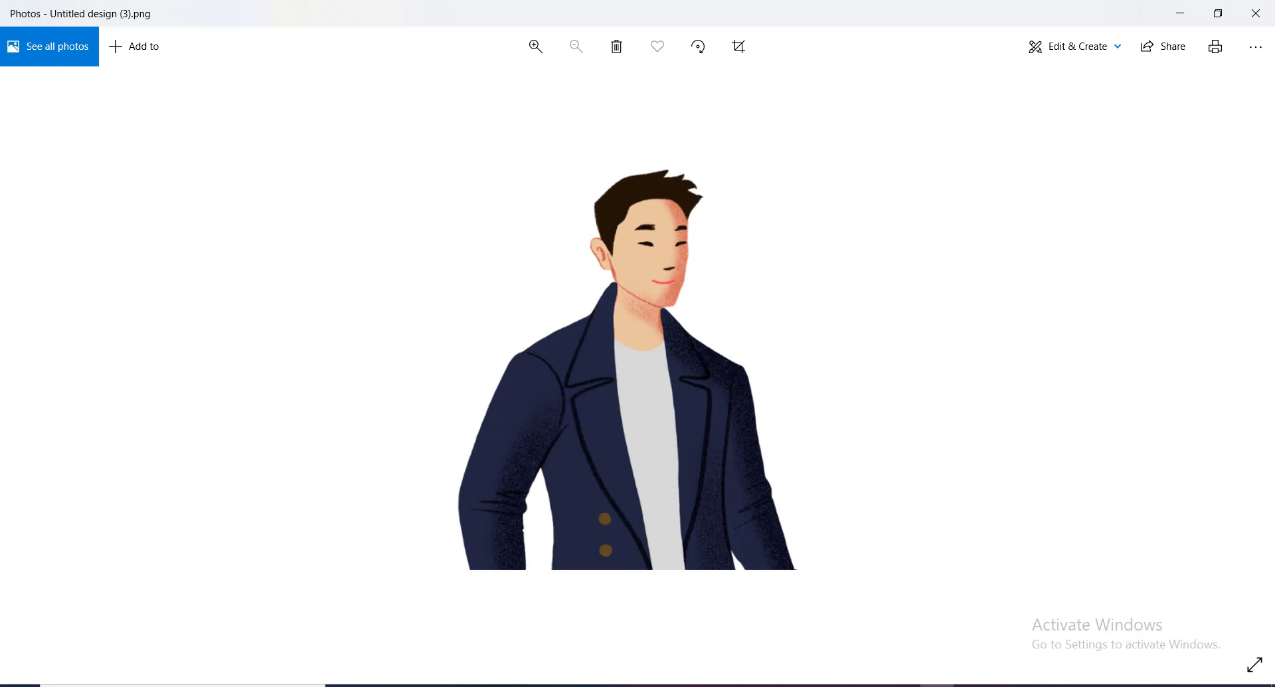
key(alt+Tab)
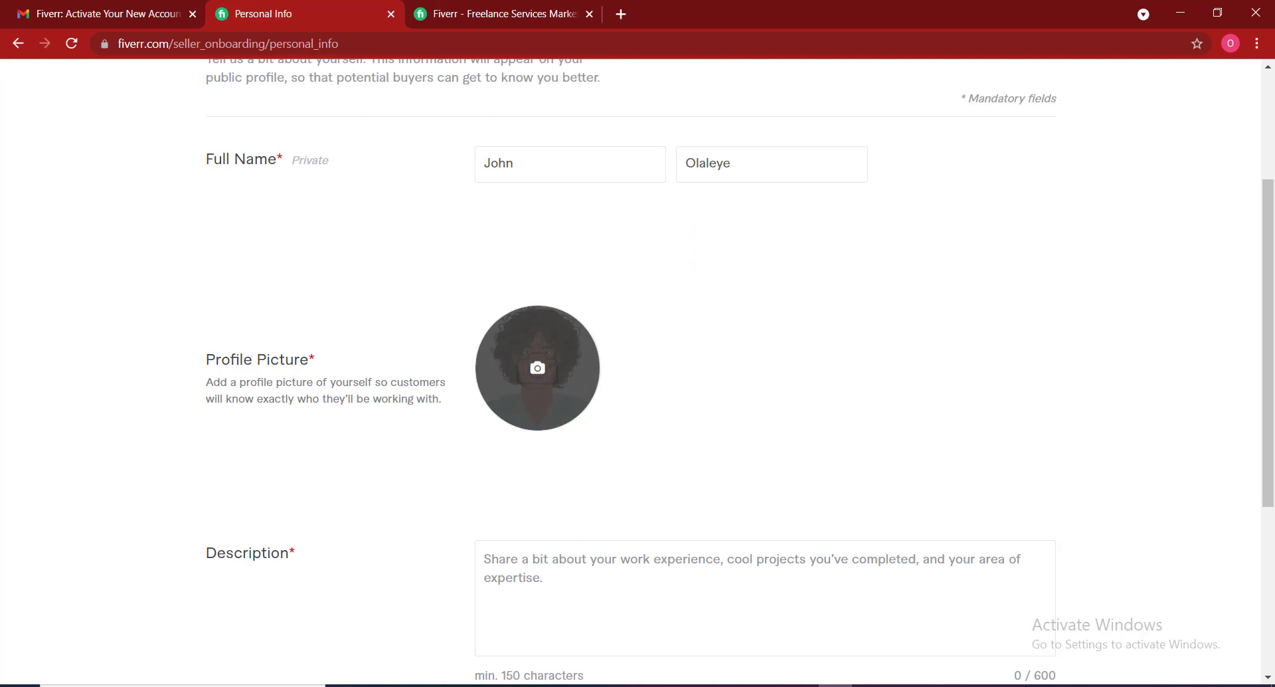
Replace the profile picture with Untitled design (3) from Downloads and scroll to Description
click(538, 368)
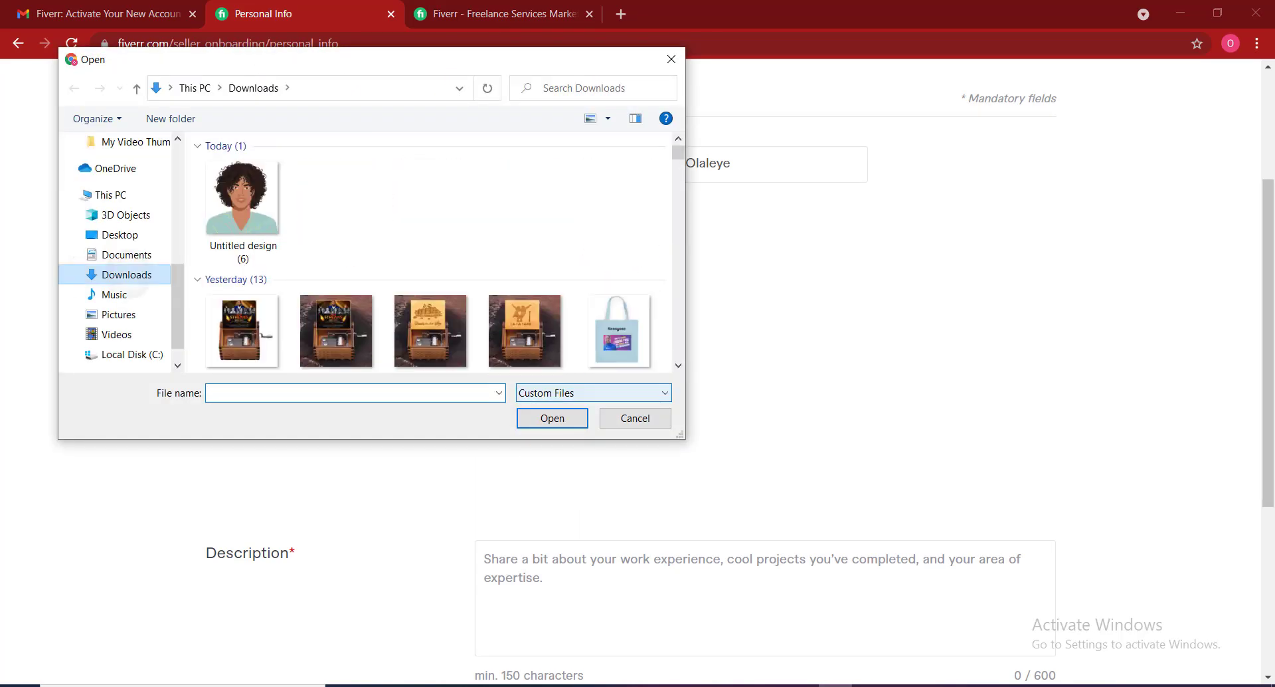
click(126, 275)
scroll(429, 253, down, 1)
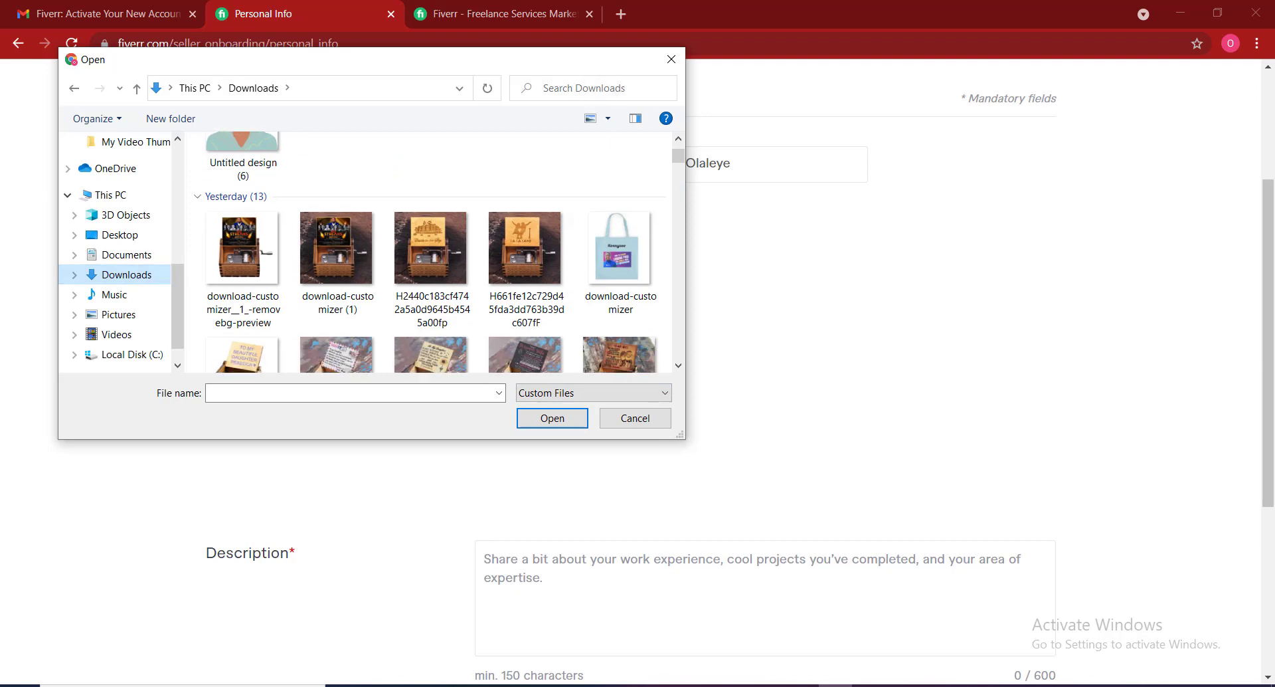
click(527, 266)
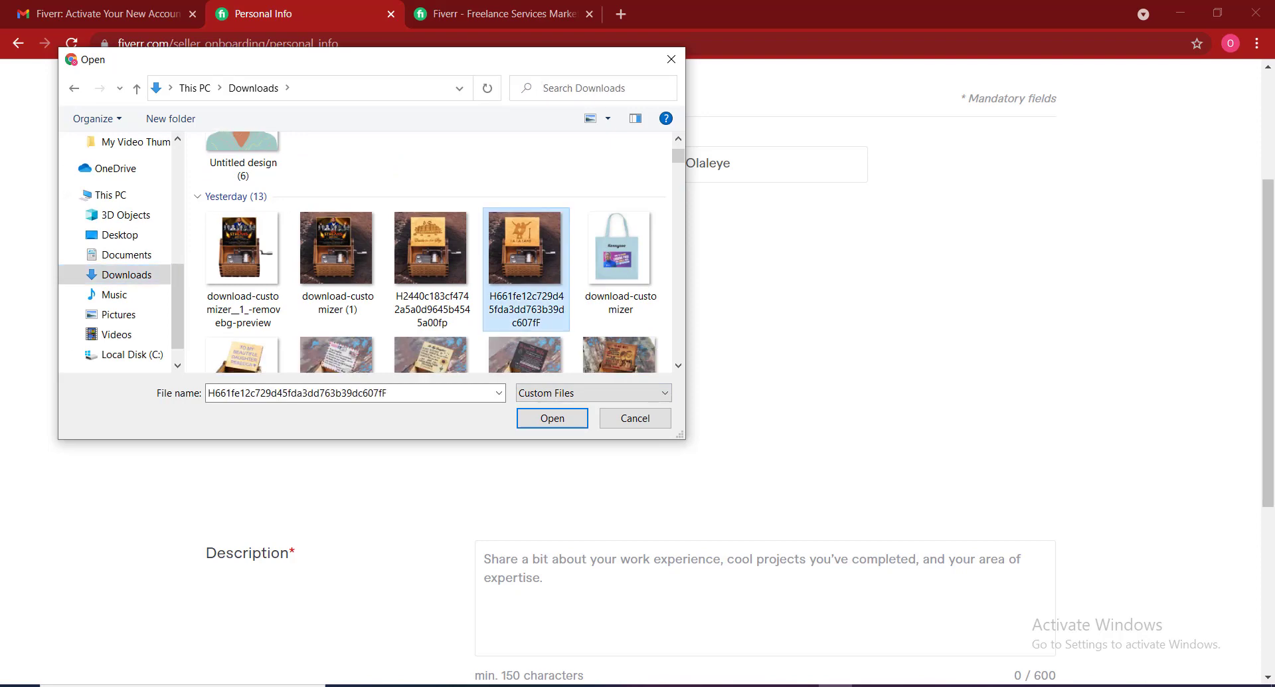
key(o)
click(620, 183)
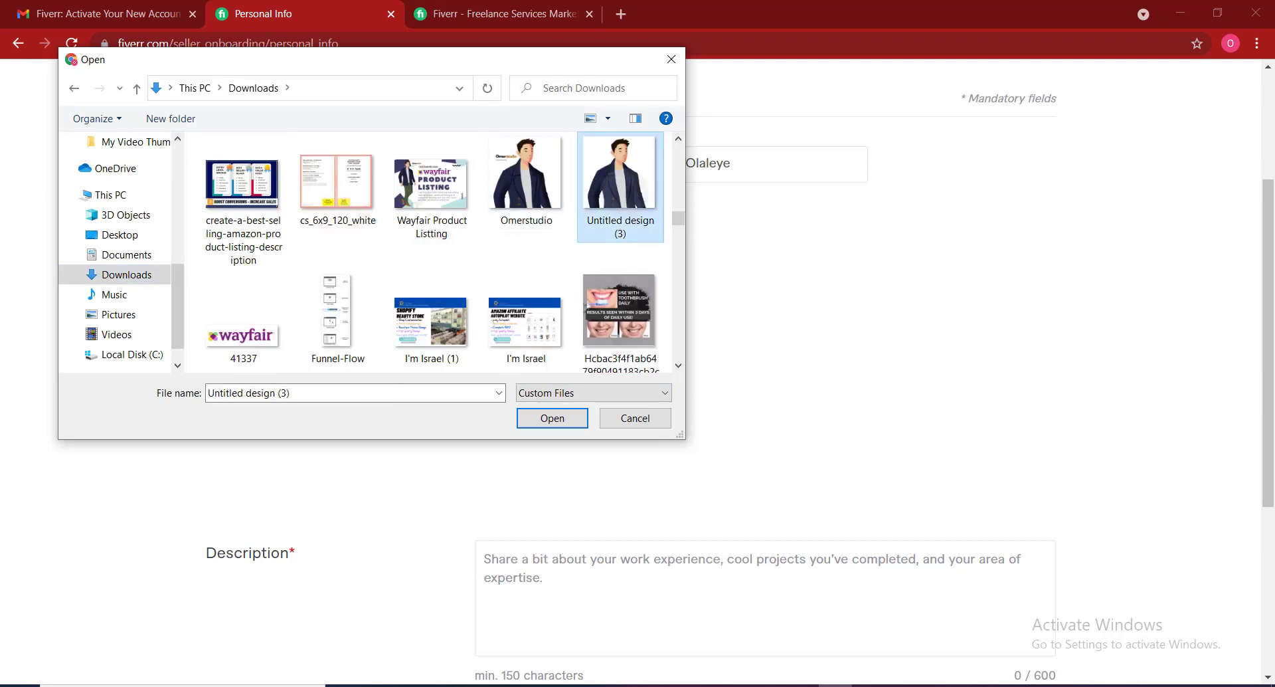
click(552, 419)
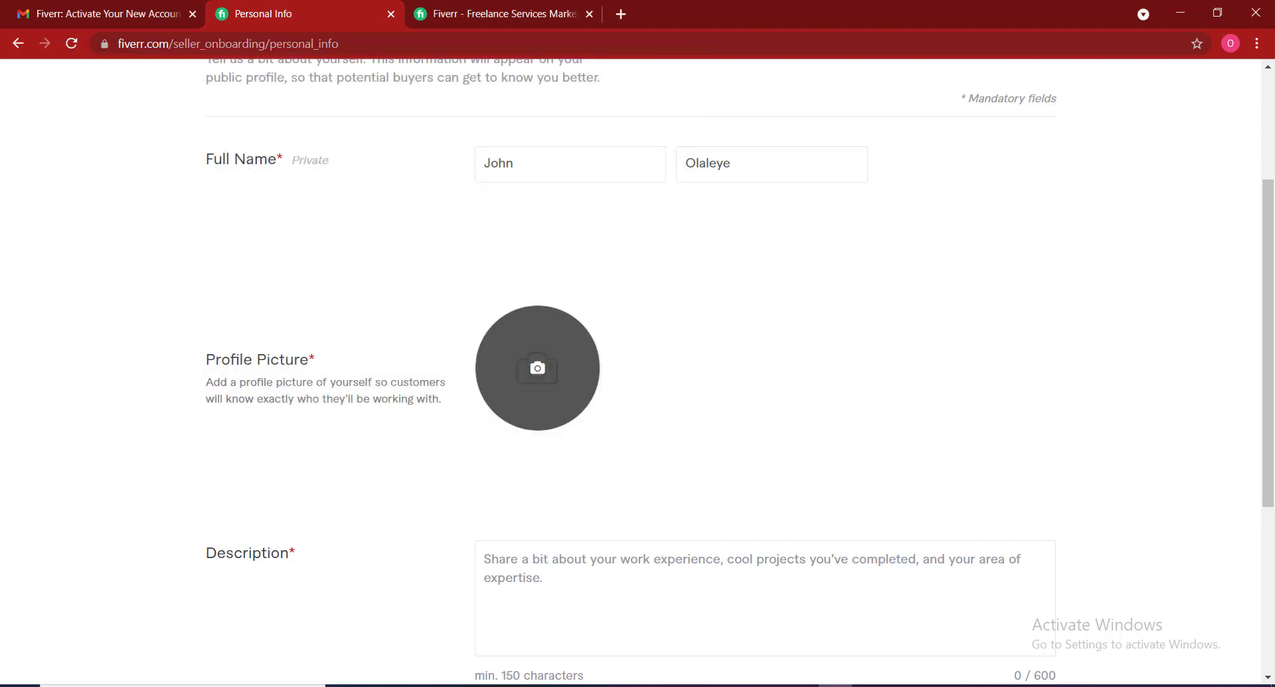
scroll(553, 418, down, 1)
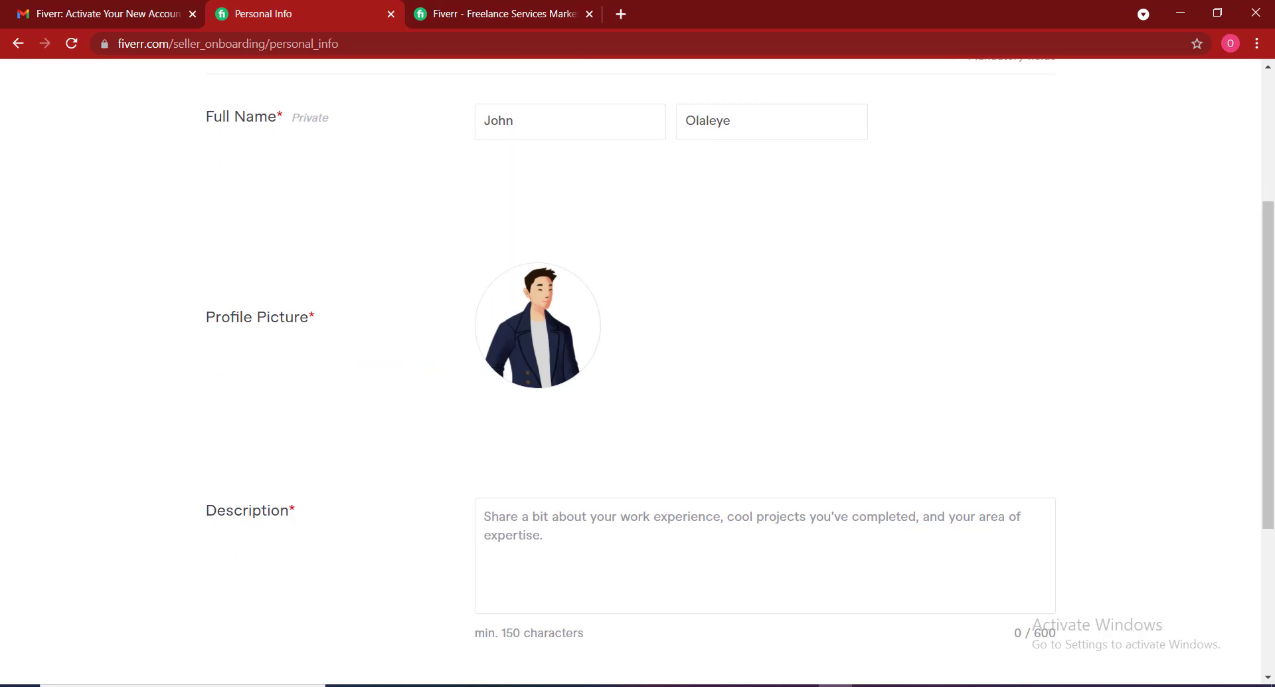
scroll(638, 372, down, 2)
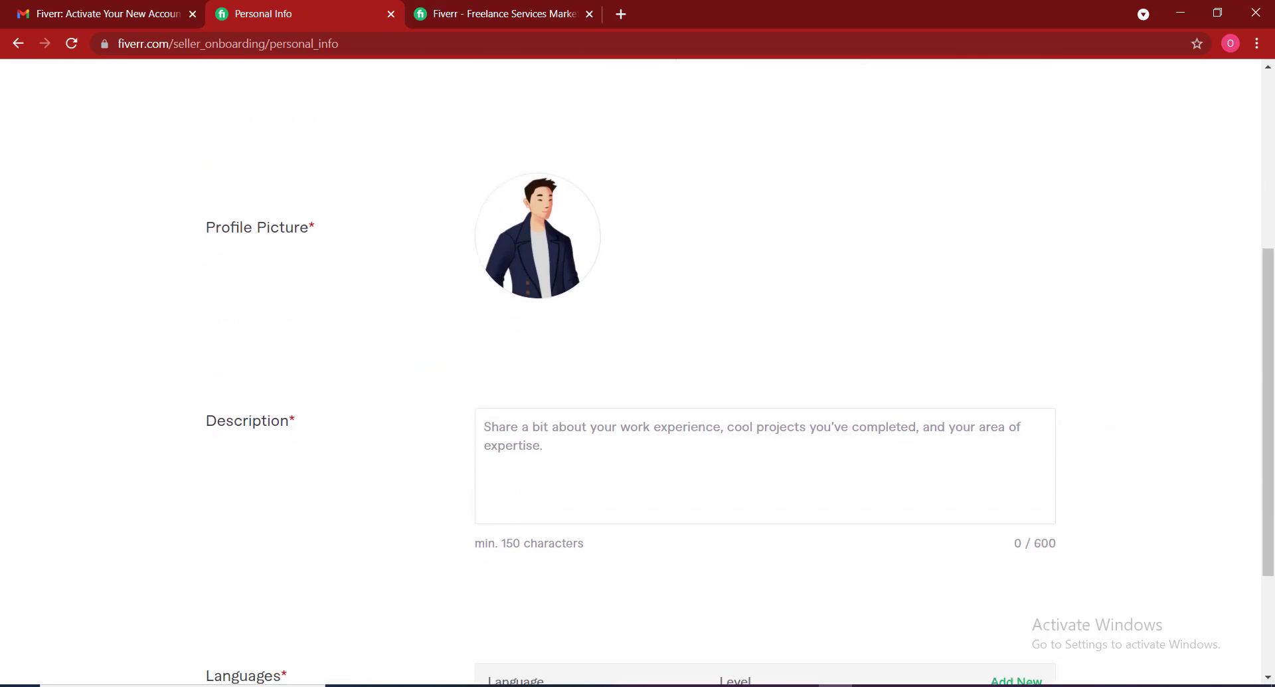
scroll(638, 372, down, 1)
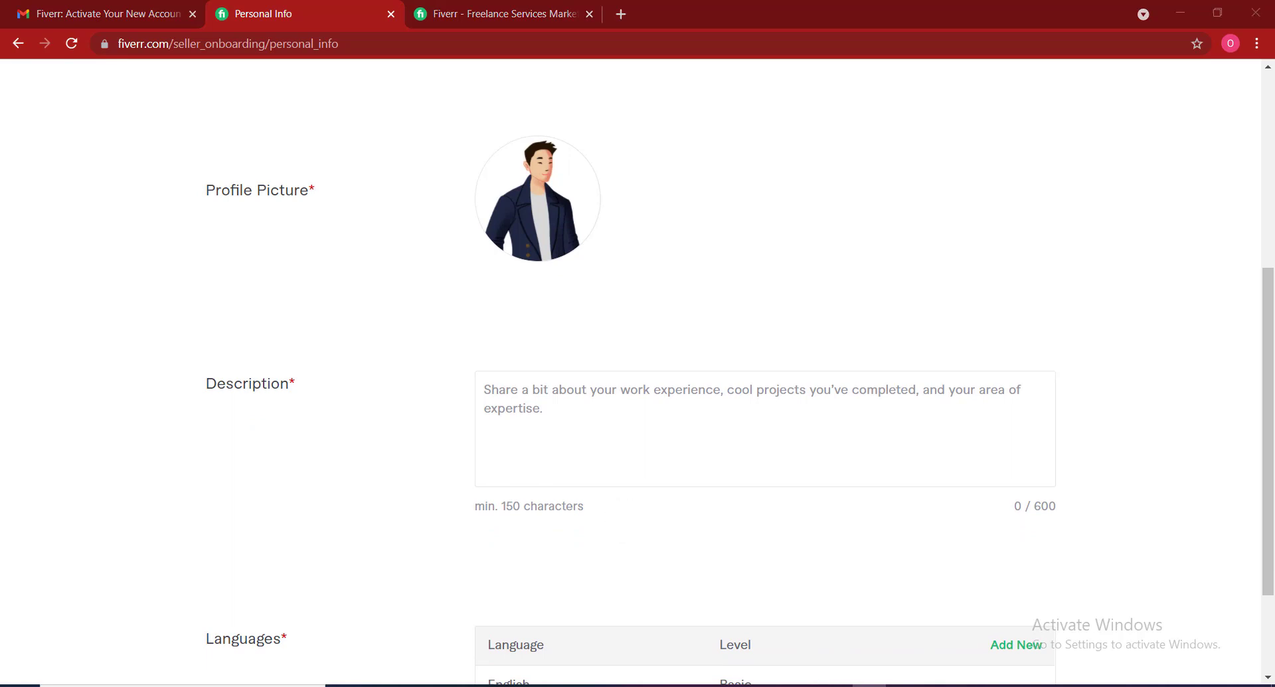
scroll(637, 372, down, 1)
Write the description starting 'Over the years, my relentless passion in building a successful ecommerce business…' and paste the rest
click(485, 355)
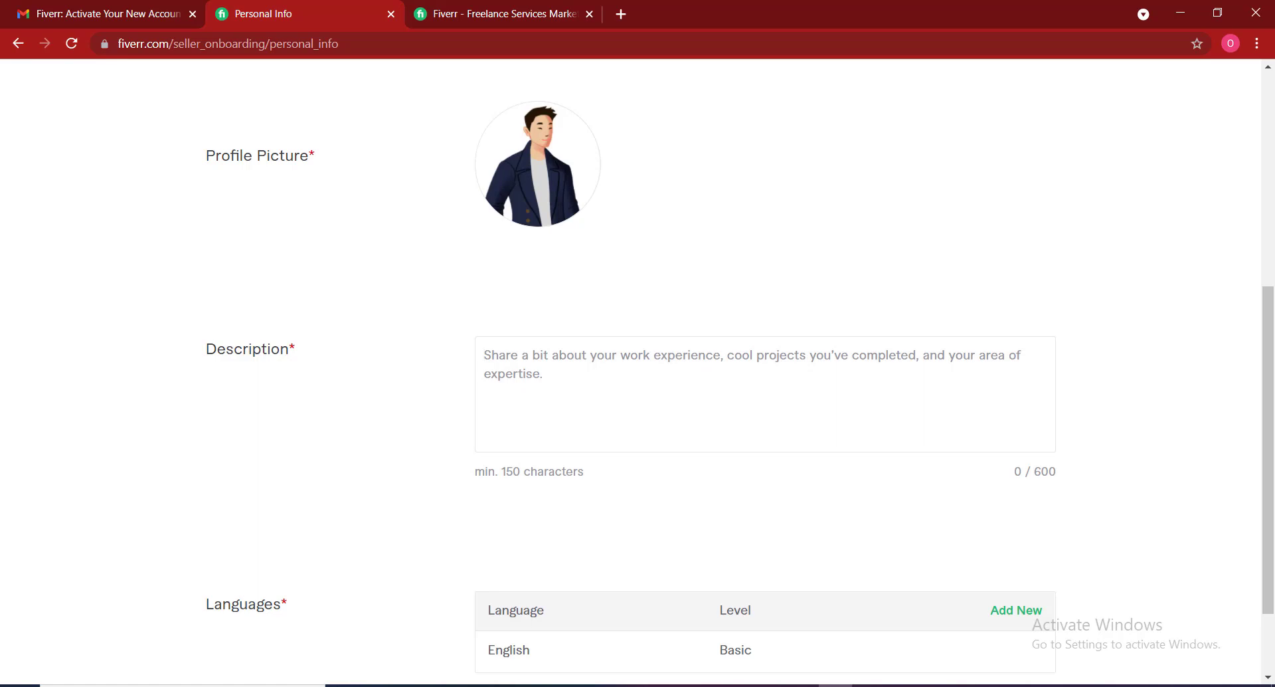
text(Hello Fiverr co)
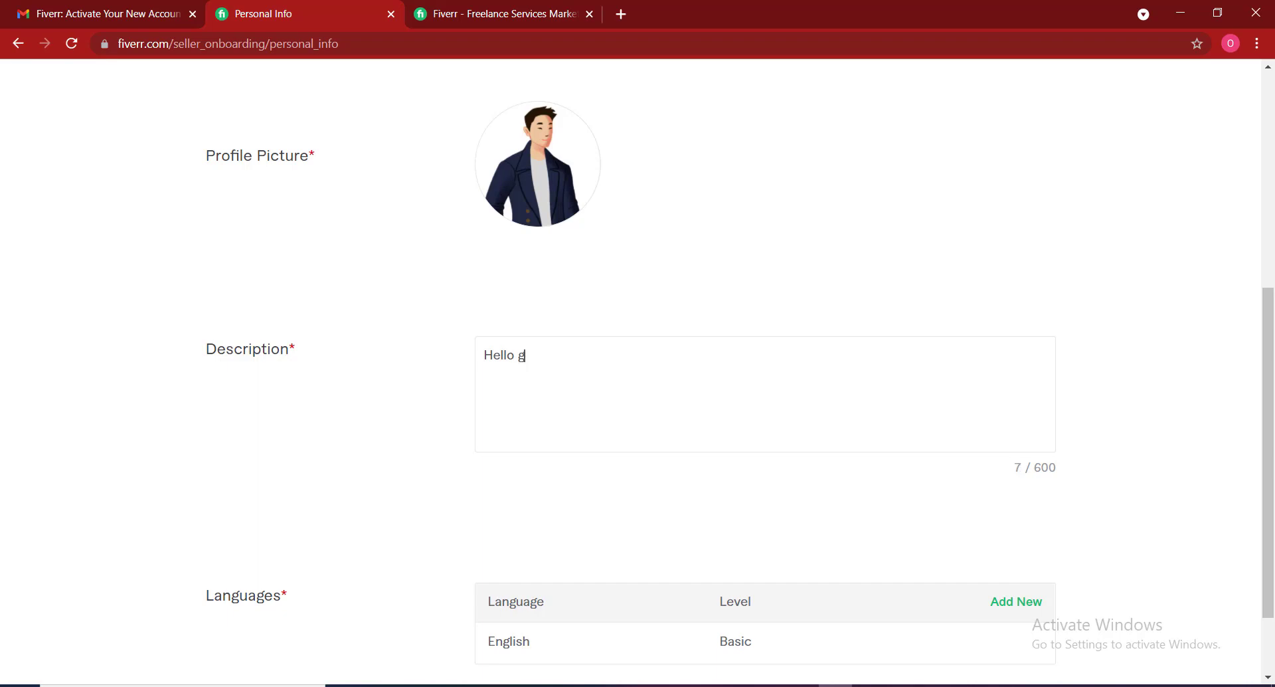
key(ctrl+a)
key(BackSpace)
text(Over the years, my relentless passion in building)
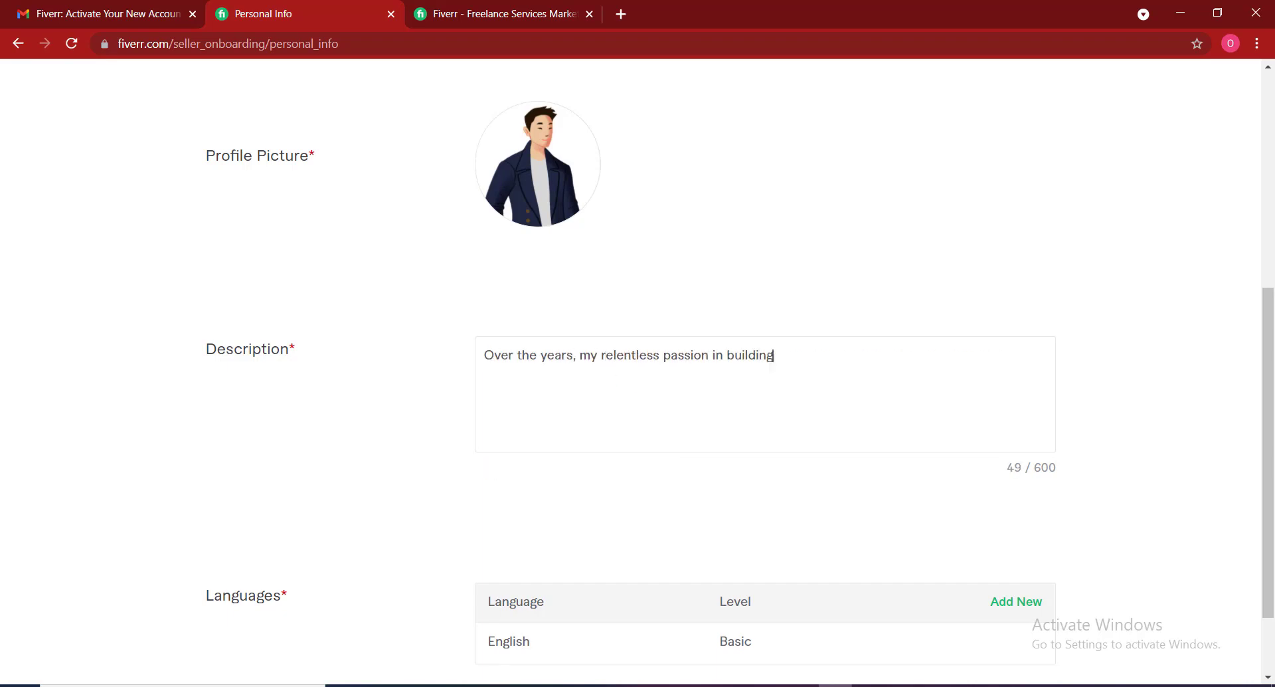
text( a successful ecommerce business has accord me a wide range on expertise and built)
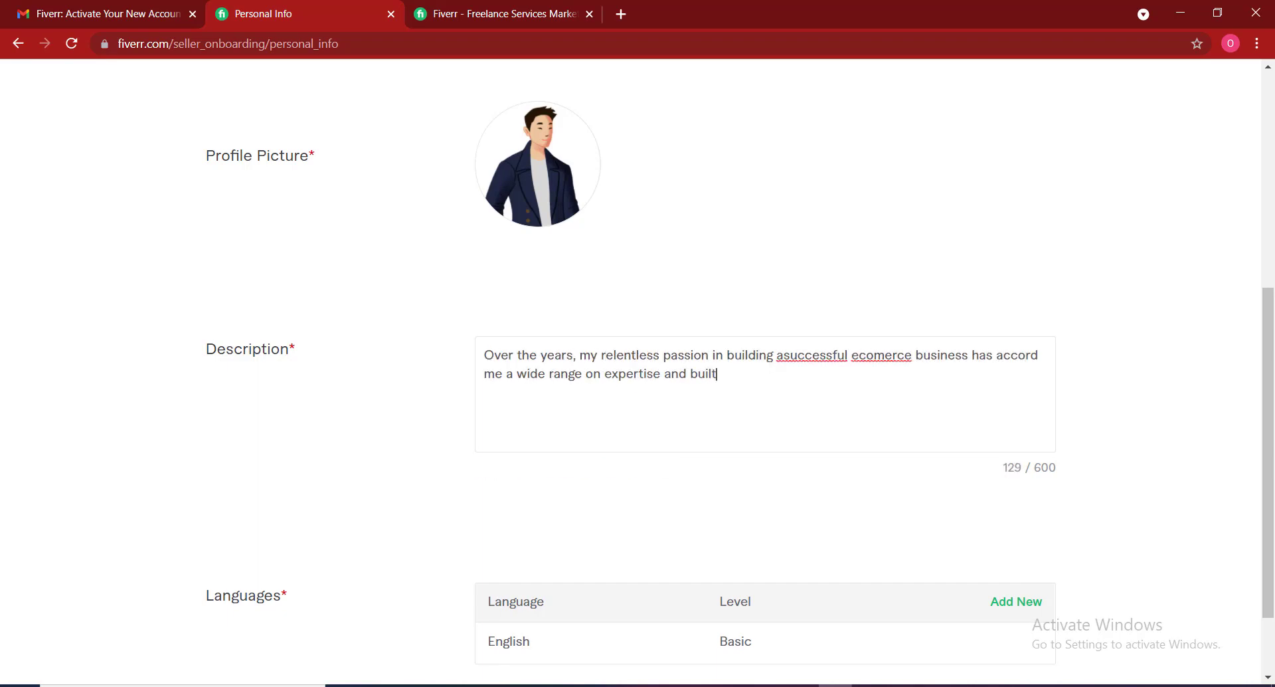
text( my bank of experience in the ecommerce industry.)
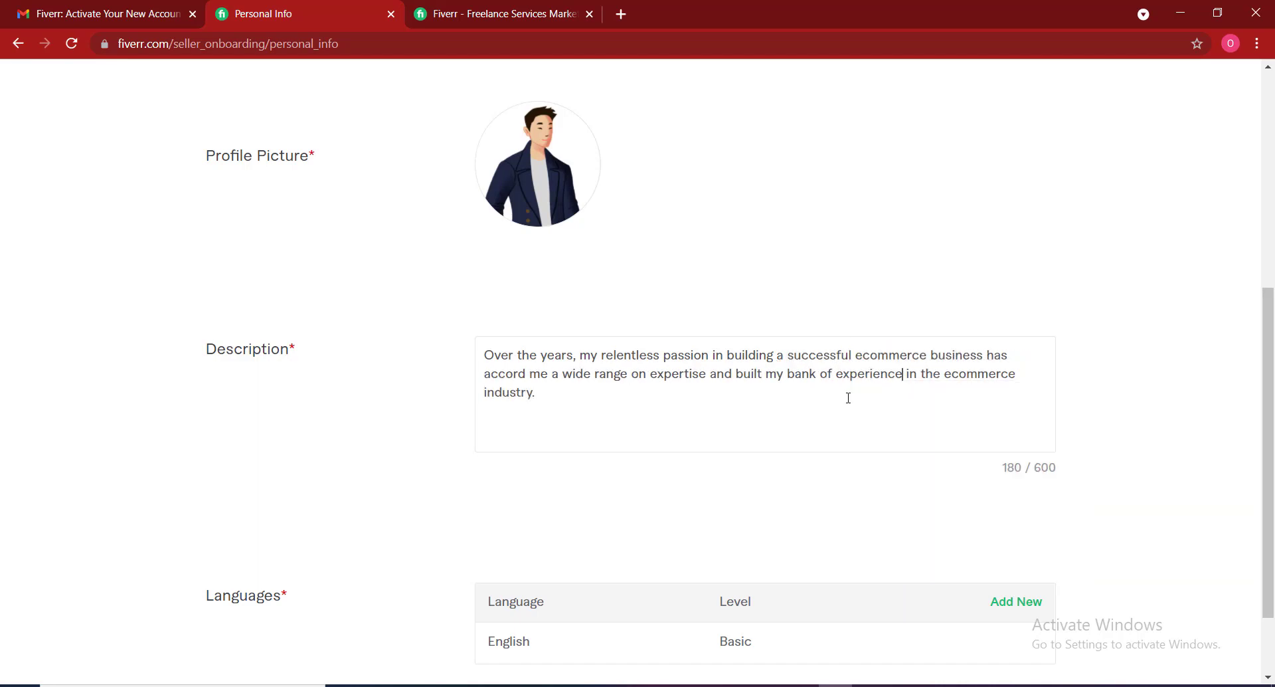
key(Return)
key(alt+Tab)
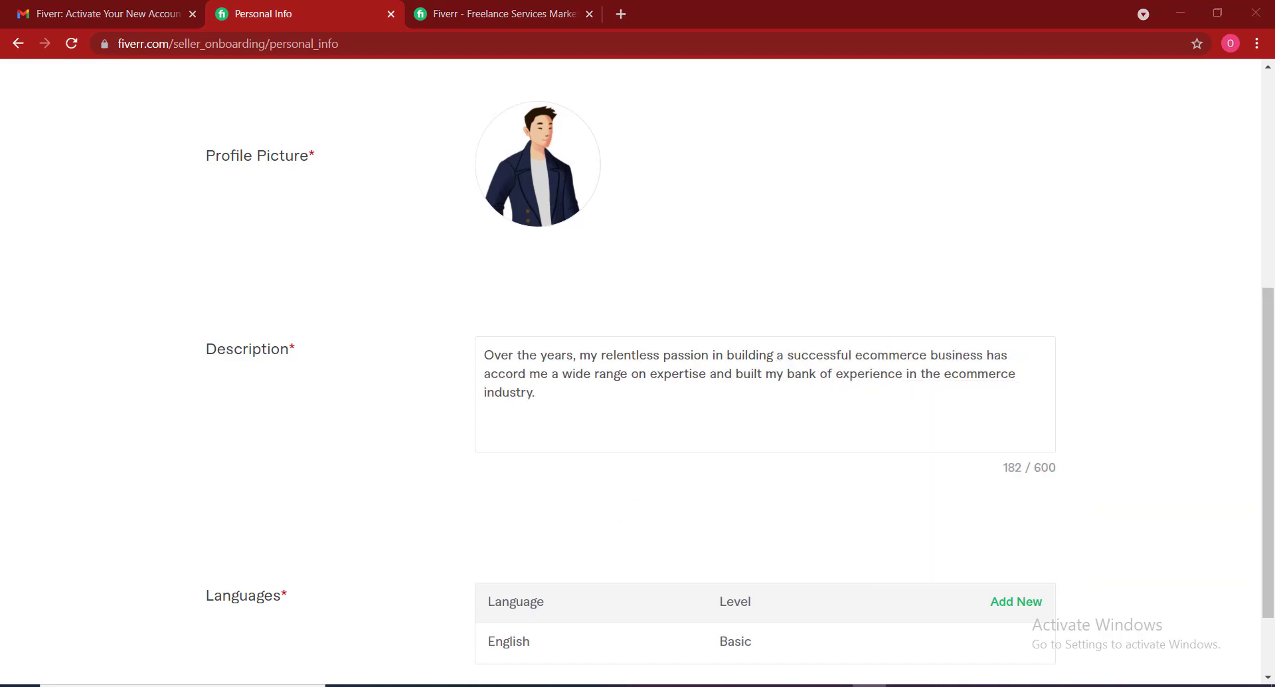
key(ctrl+v)
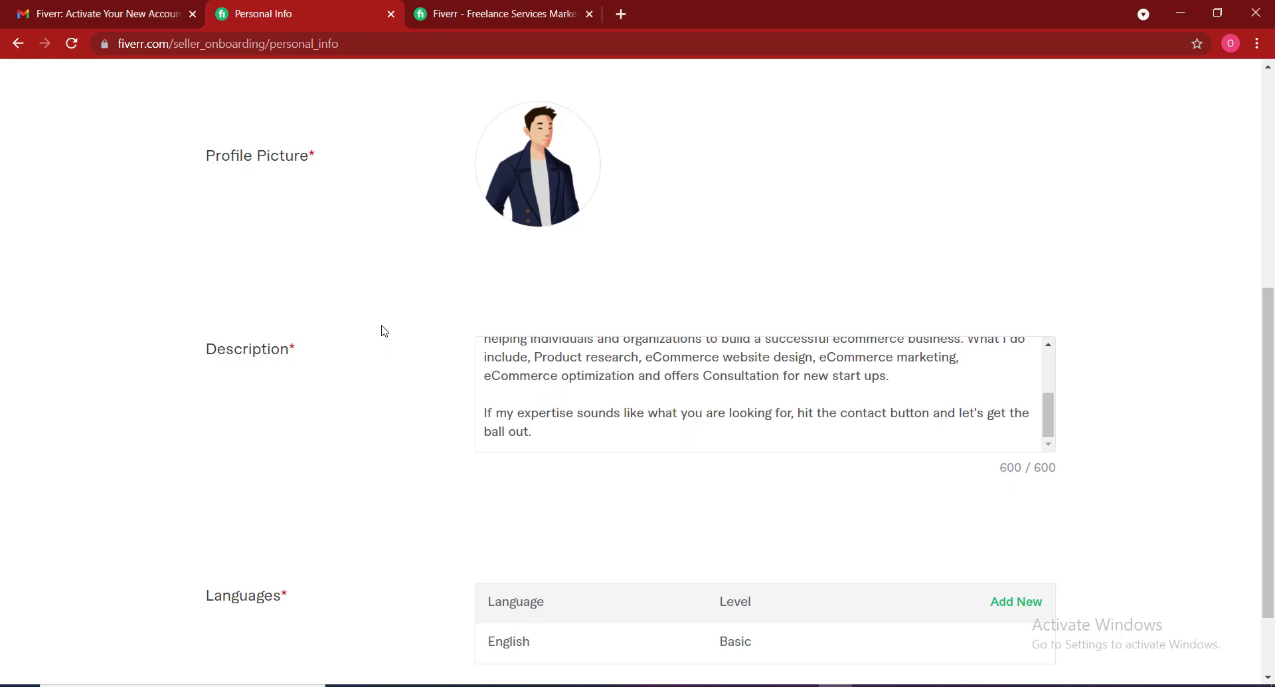
Submit the Personal Info form to continue to Professional Info
scroll(383, 331, down, 2)
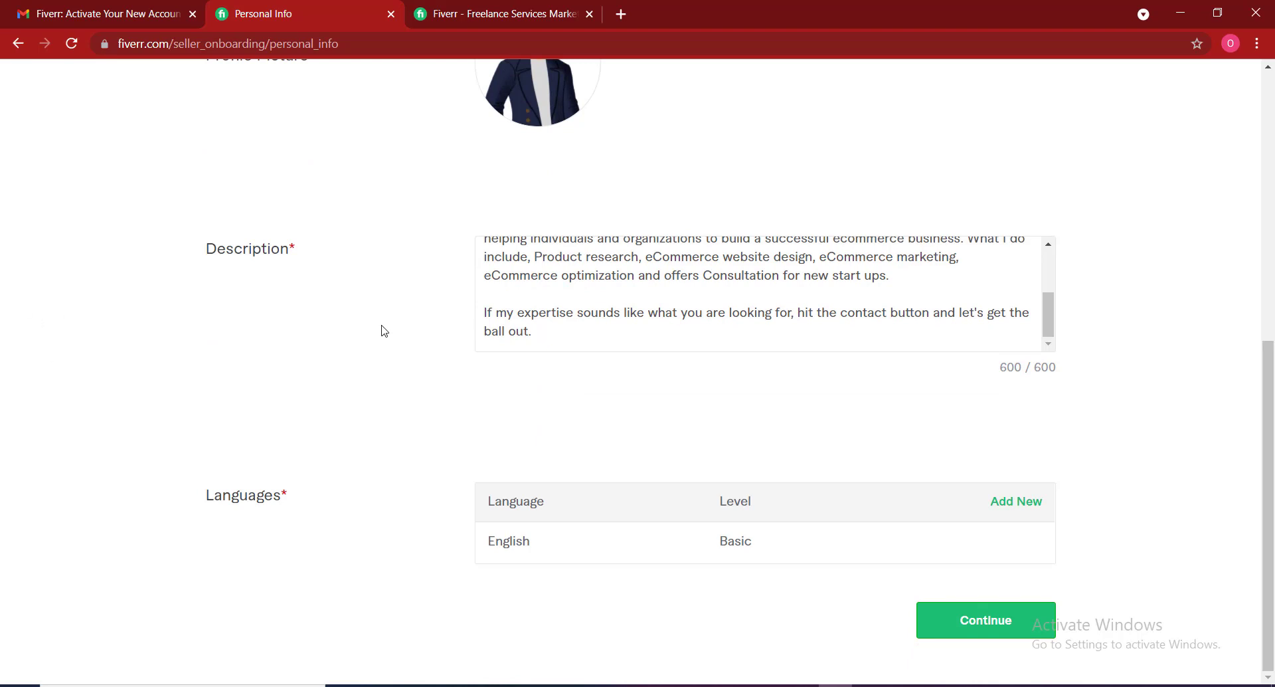
scroll(385, 331, up, 1)
scroll(385, 331, down, 1)
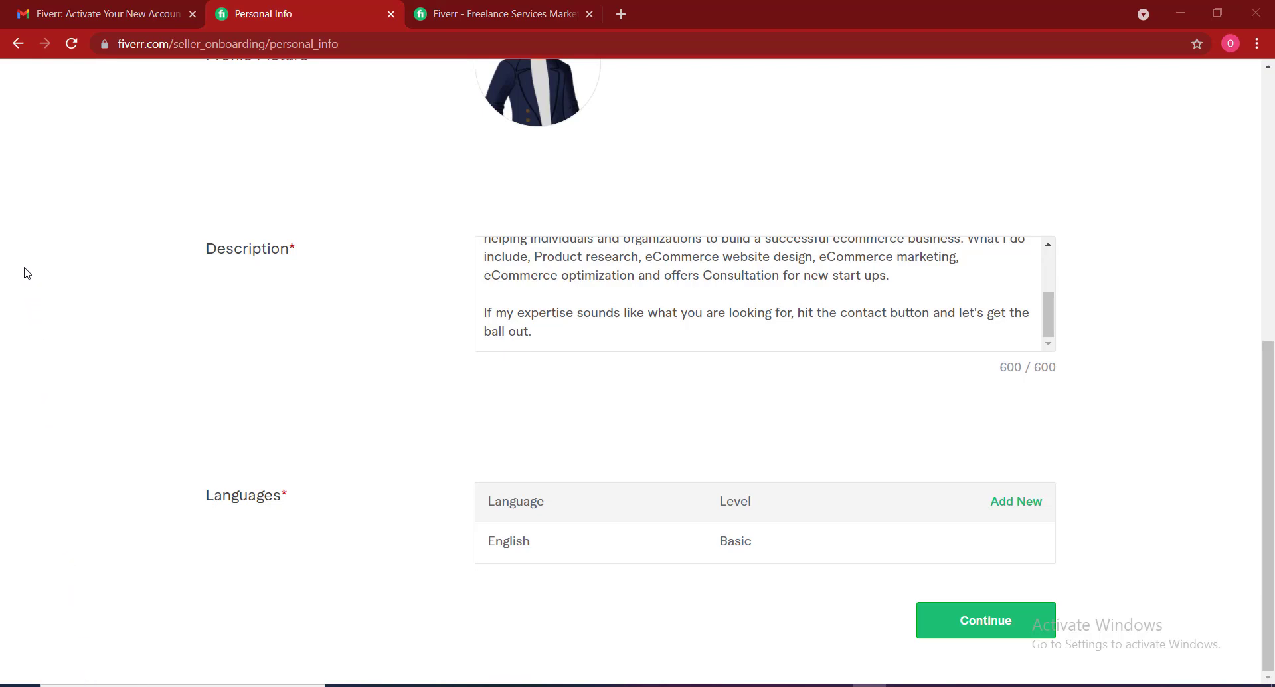
click(961, 620)
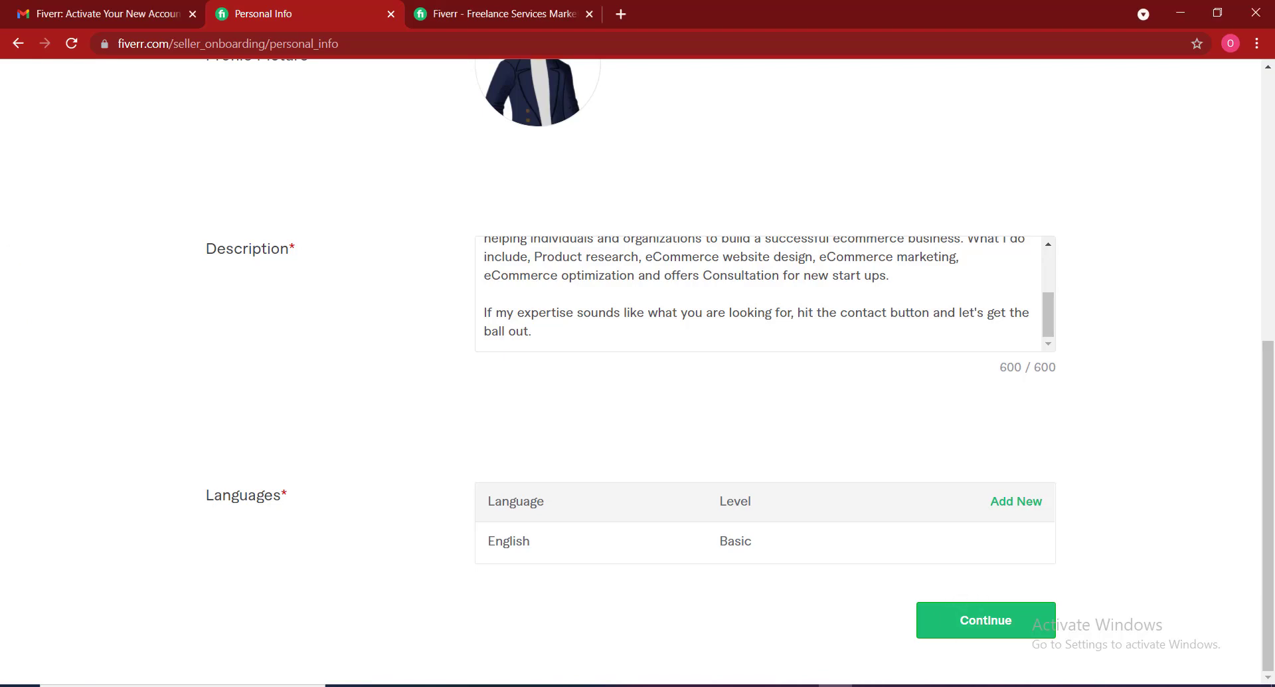
Choose Programming & Tech as the occupation with Ecommerce, then add a second occupation row
scroll(638, 372, down, 2)
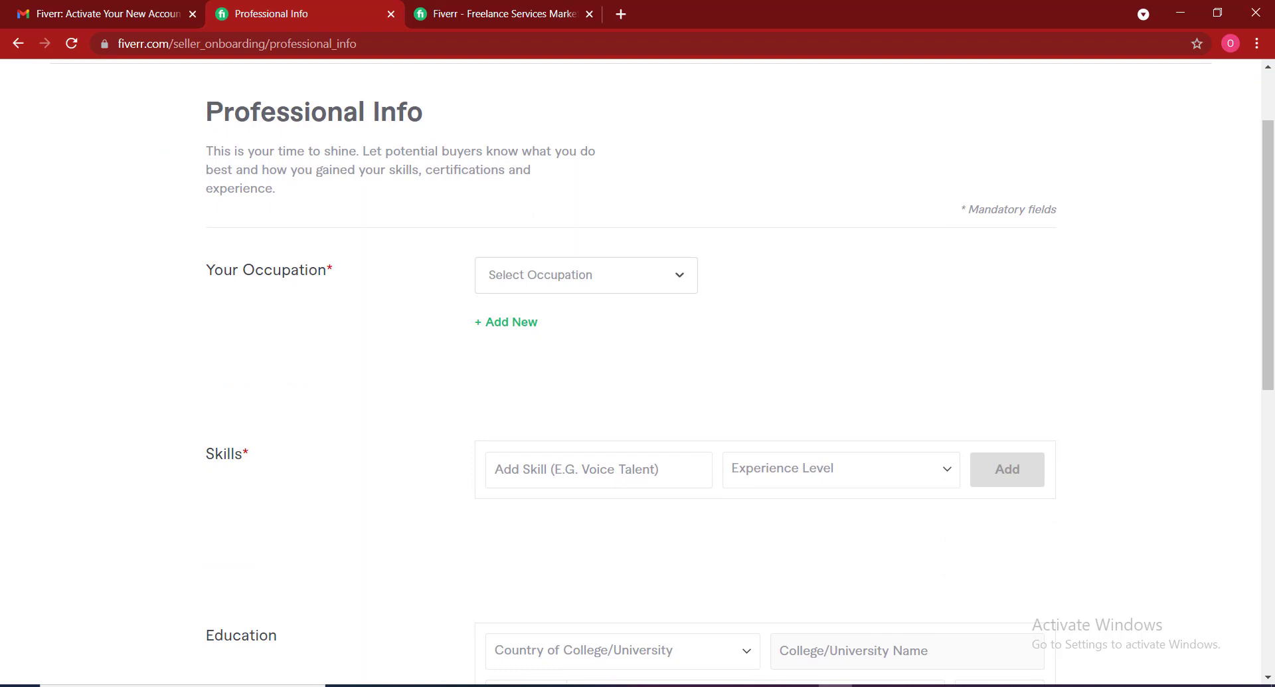
click(652, 278)
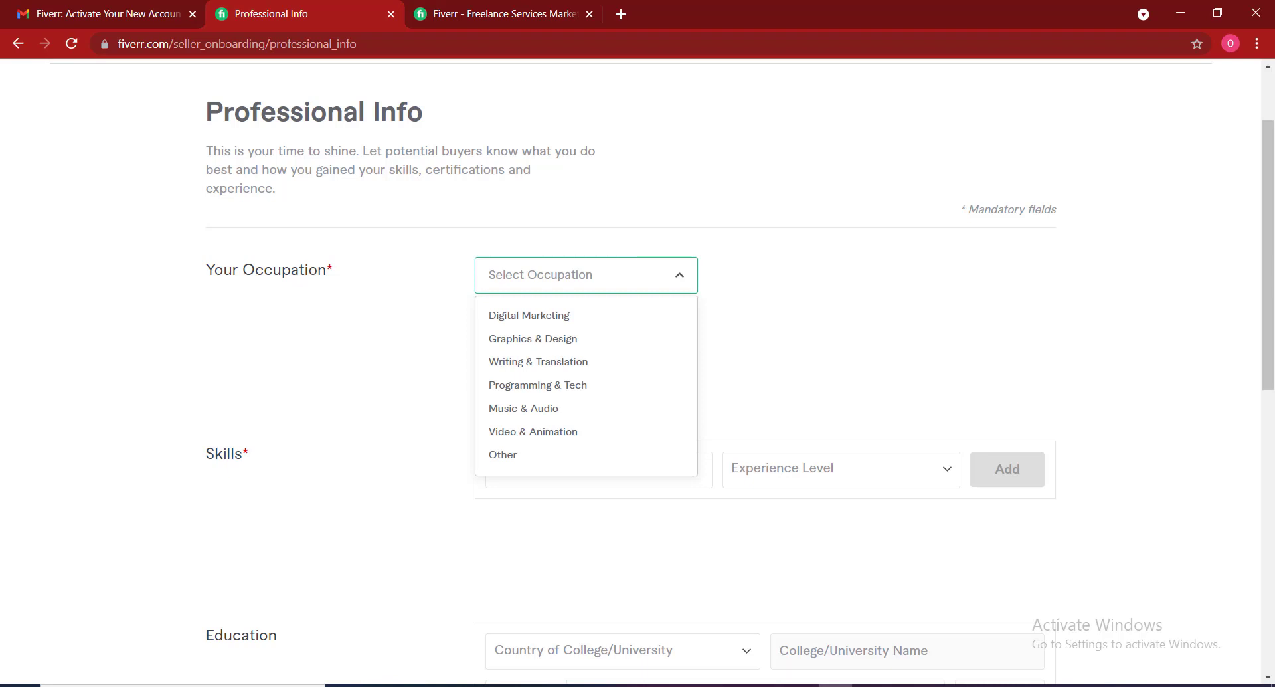
click(538, 385)
scroll(656, 372, down, 1)
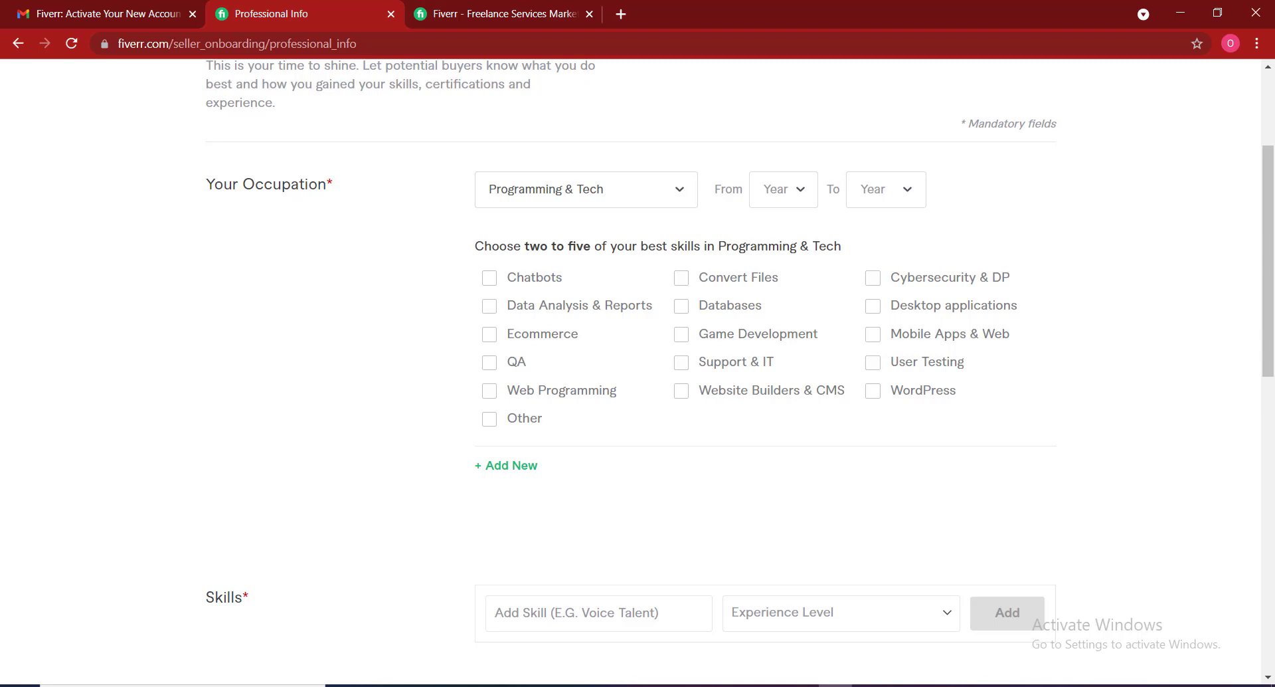
scroll(638, 343, down, 1)
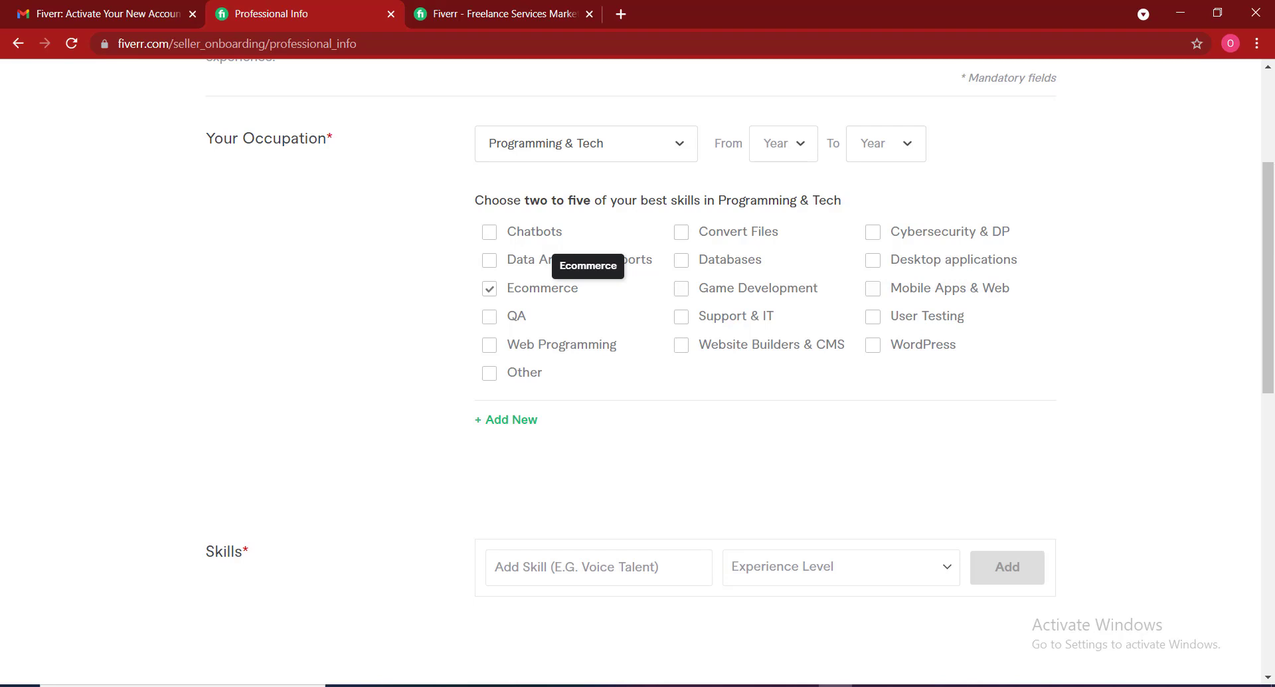
scroll(740, 328, down, 1)
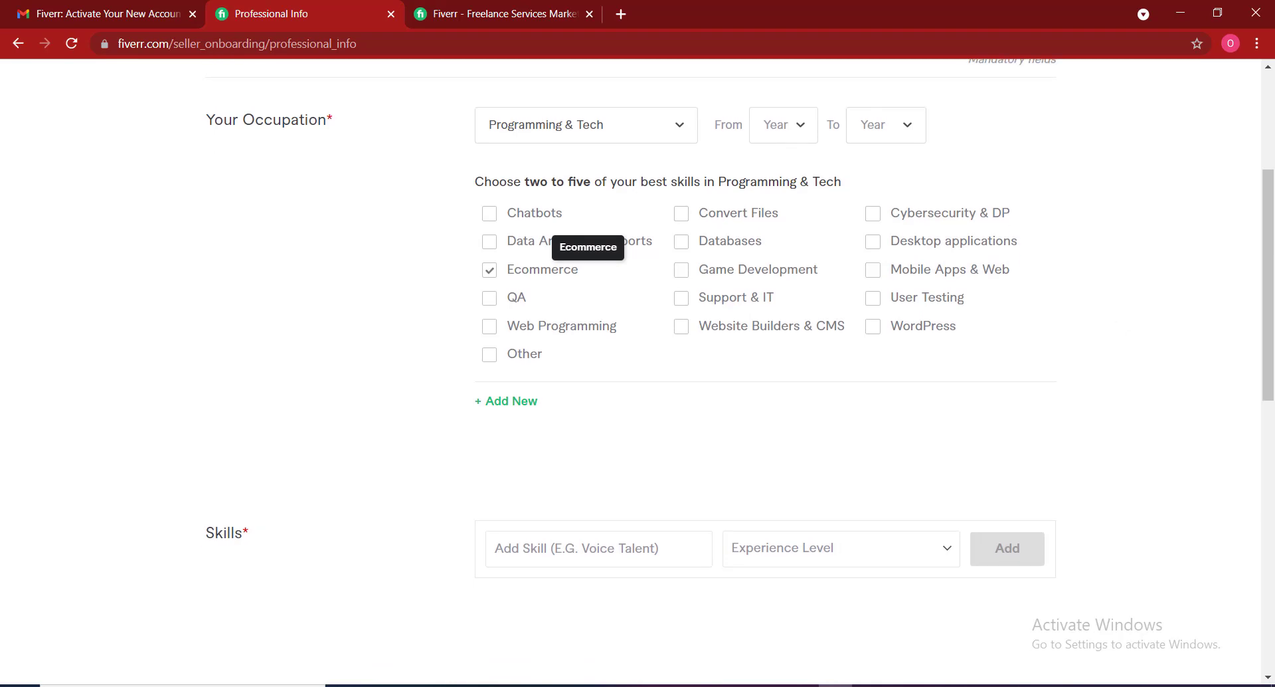
click(506, 401)
Choose Digital Marketing in the second Select Occupation dropdown
scroll(740, 342, down, 1)
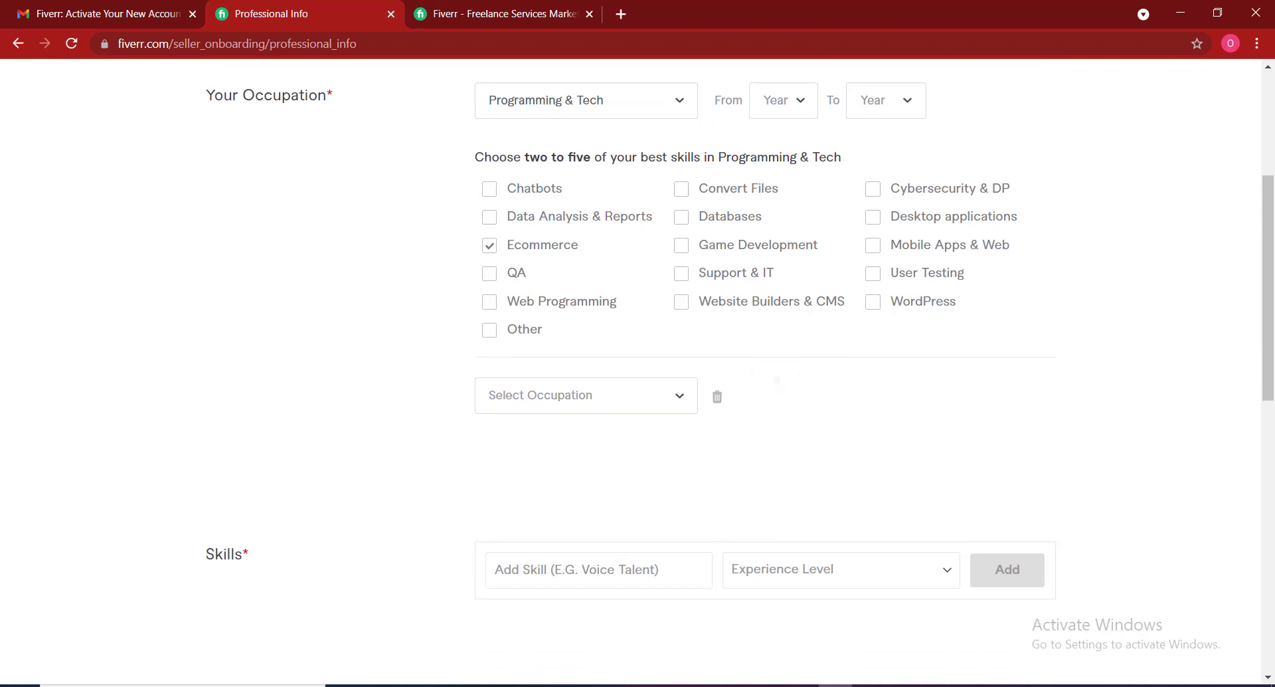
click(586, 394)
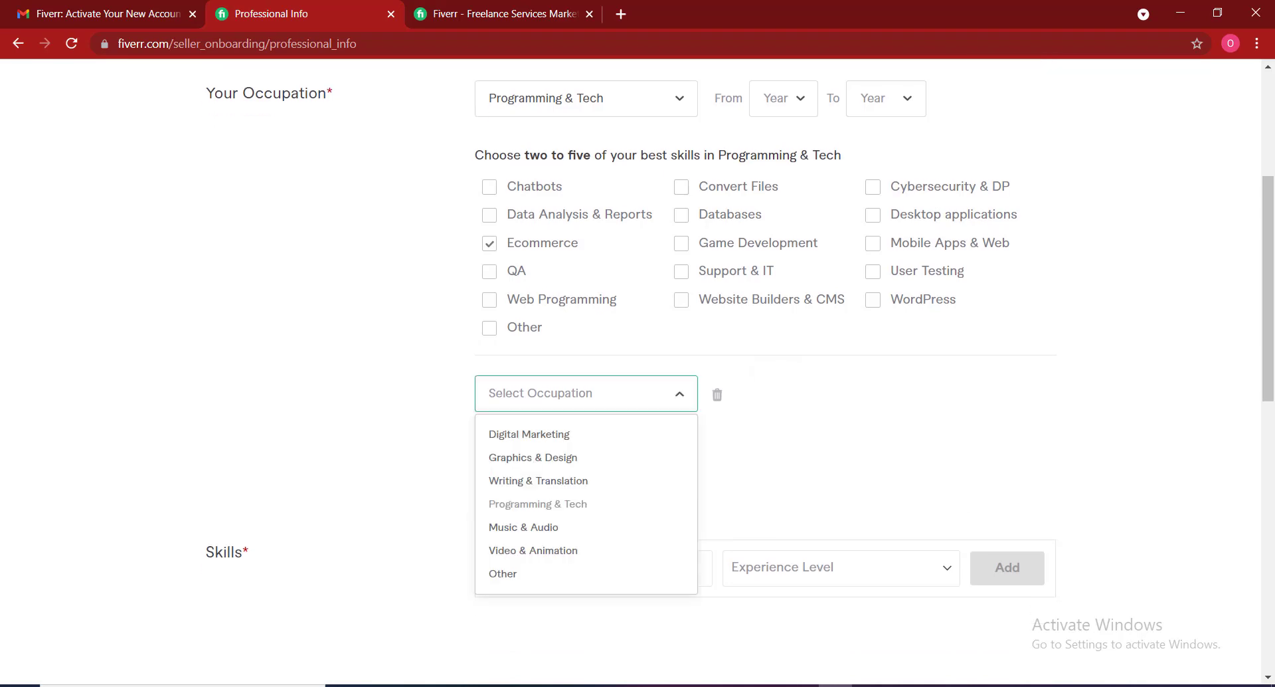
scroll(586, 398, down, 1)
click(586, 376)
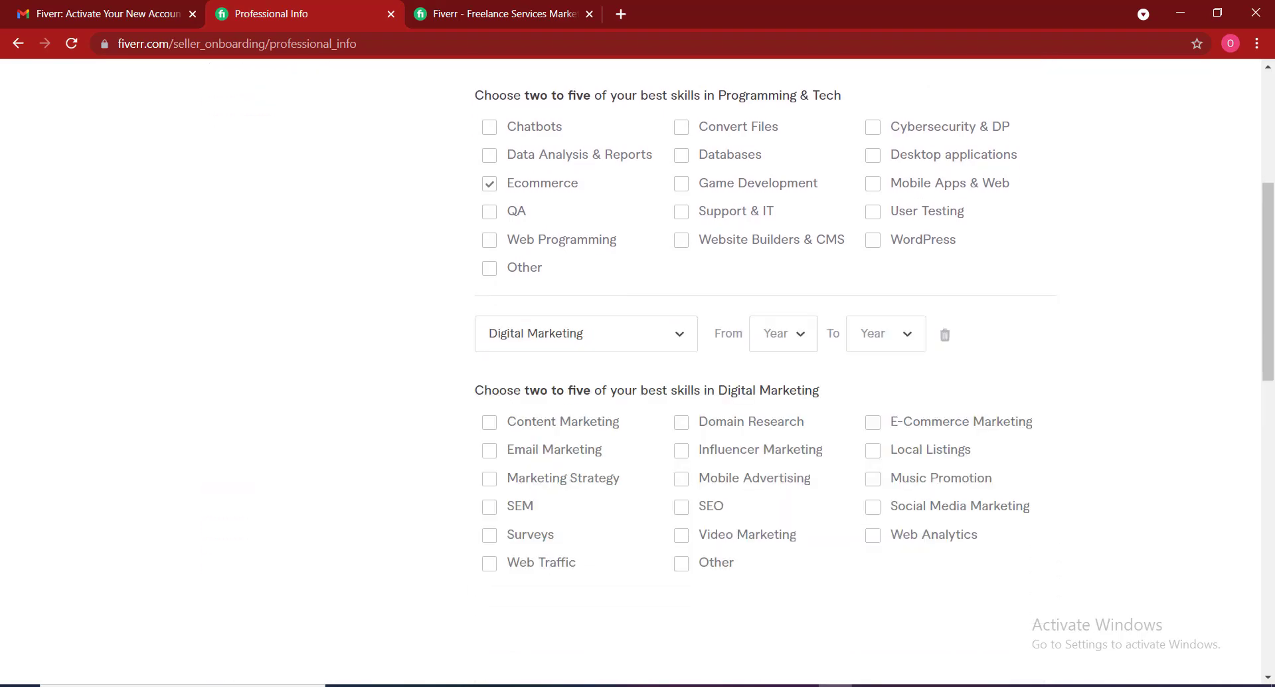
scroll(554, 449, down, 1)
Tick Email, E-Commerce, Mobile Advertising and Social Media Marketing skills, plus Chatbots under Programming & Tech
click(554, 376)
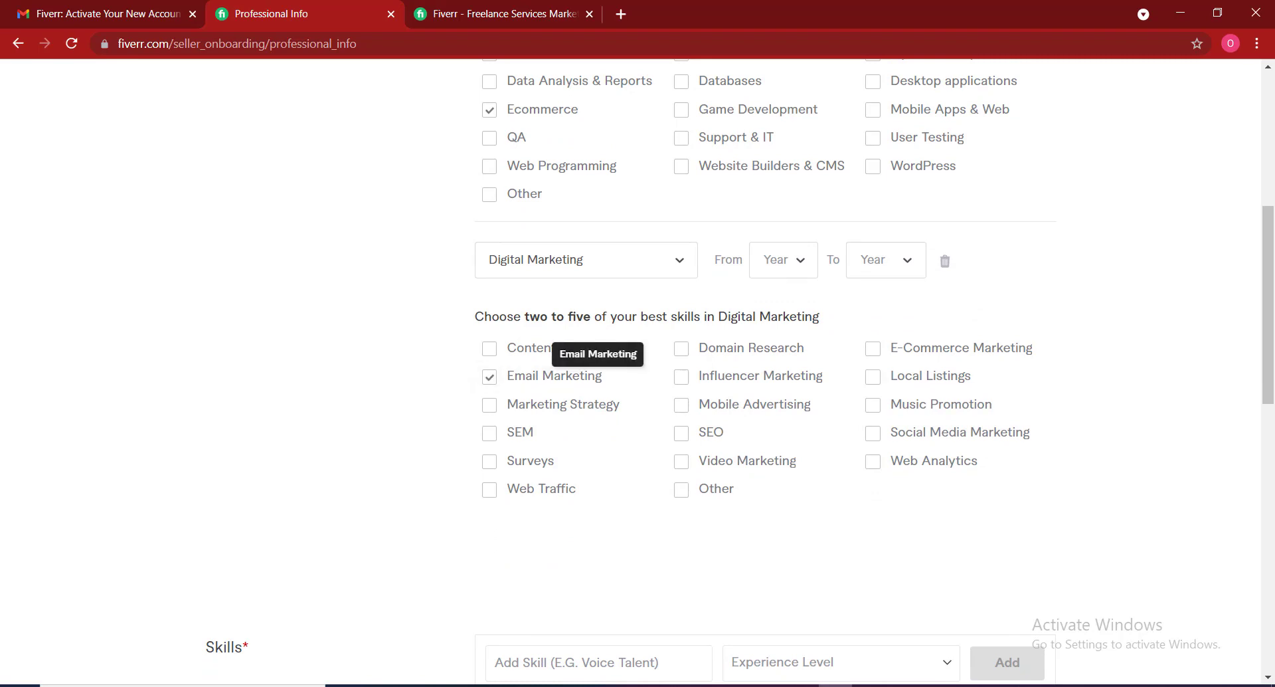
click(961, 347)
scroll(740, 375, down, 1)
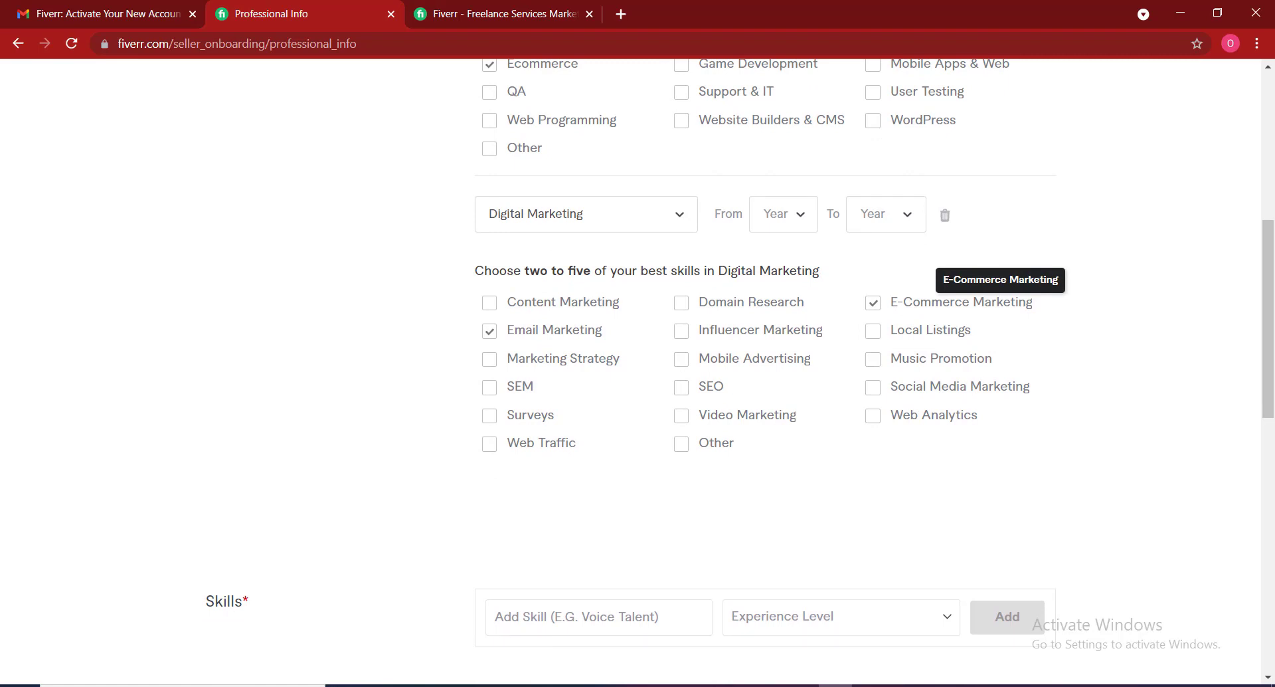
click(757, 358)
click(960, 386)
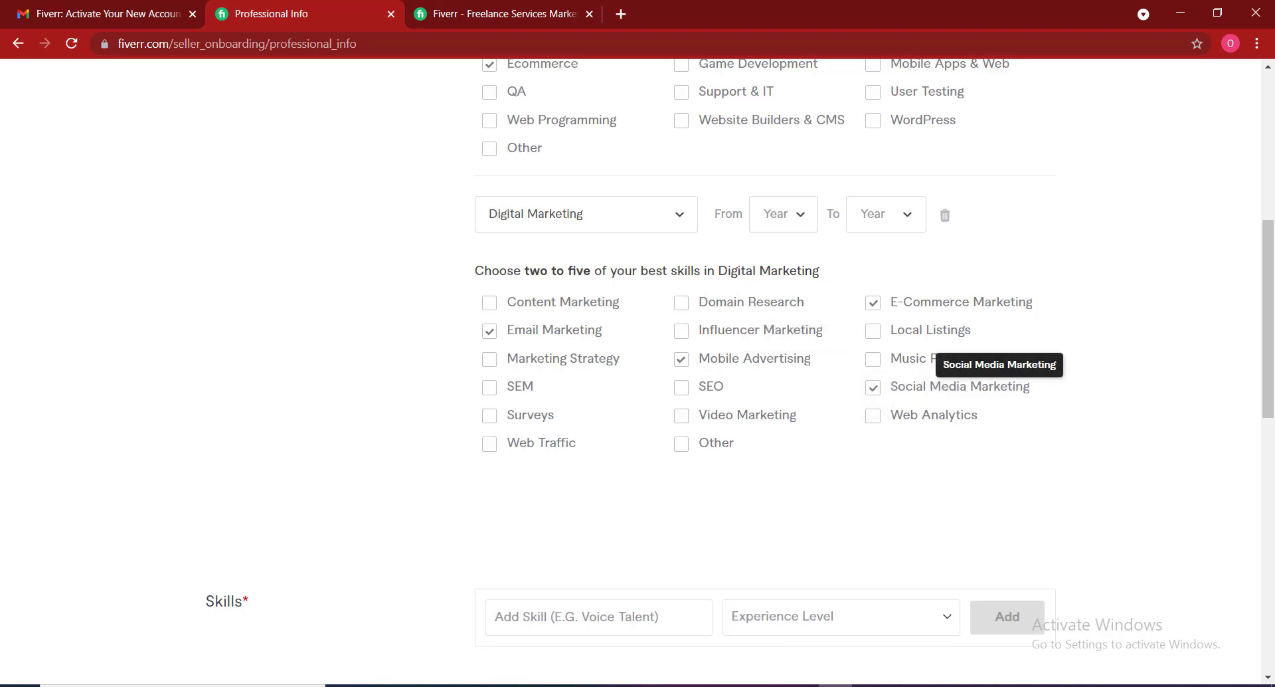
scroll(740, 359, up, 1)
scroll(740, 359, up, 3)
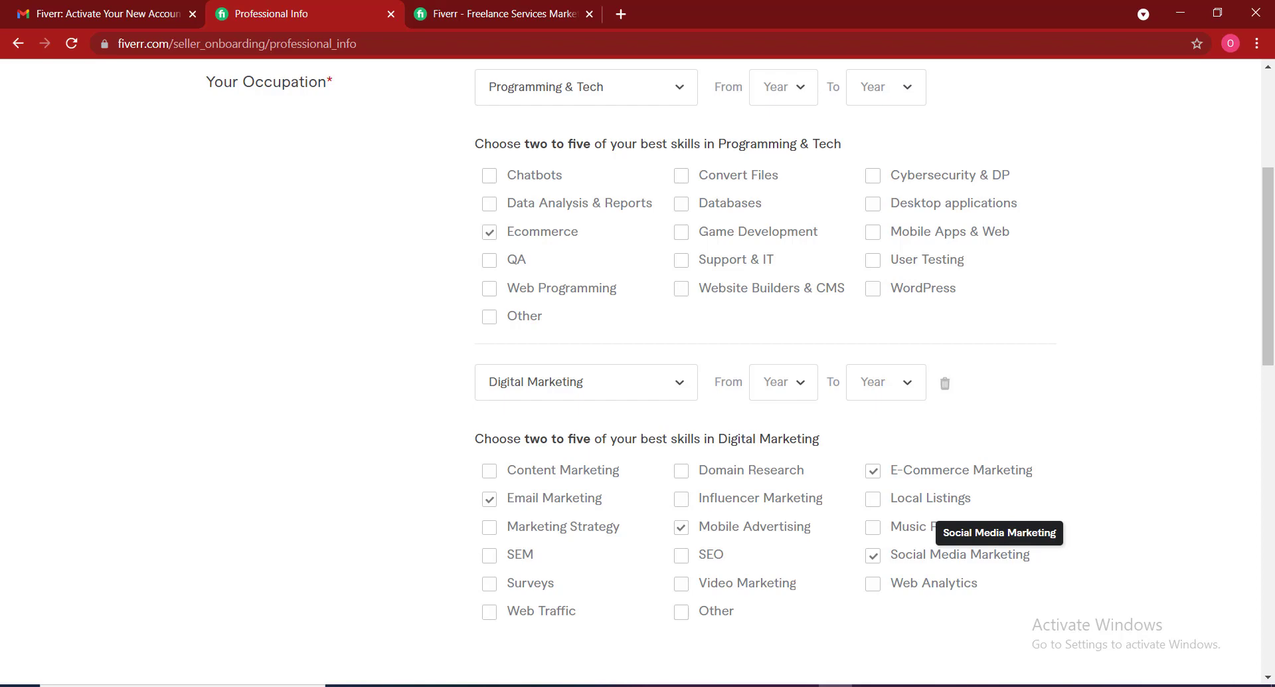
click(525, 174)
Scroll down to Skills and put the cursor in the empty Add Skill (e.g. Voice Talent) field
scroll(525, 175, down, 3)
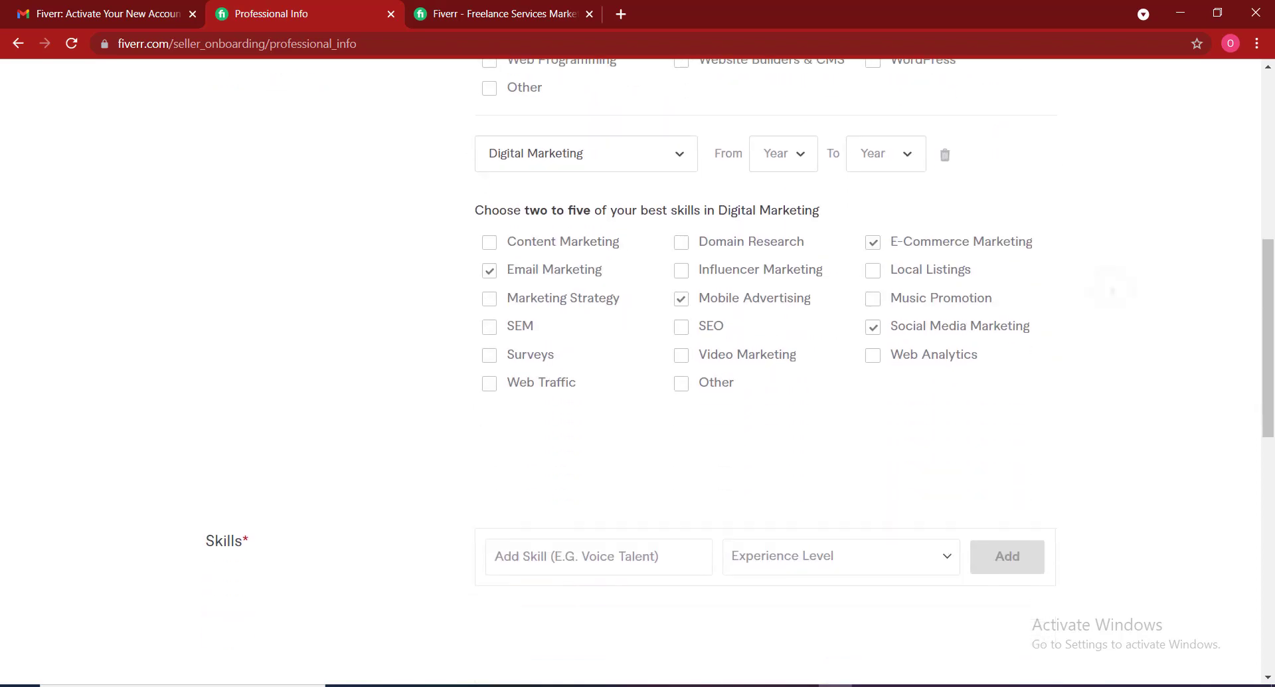
scroll(731, 372, down, 3)
scroll(730, 372, up, 2)
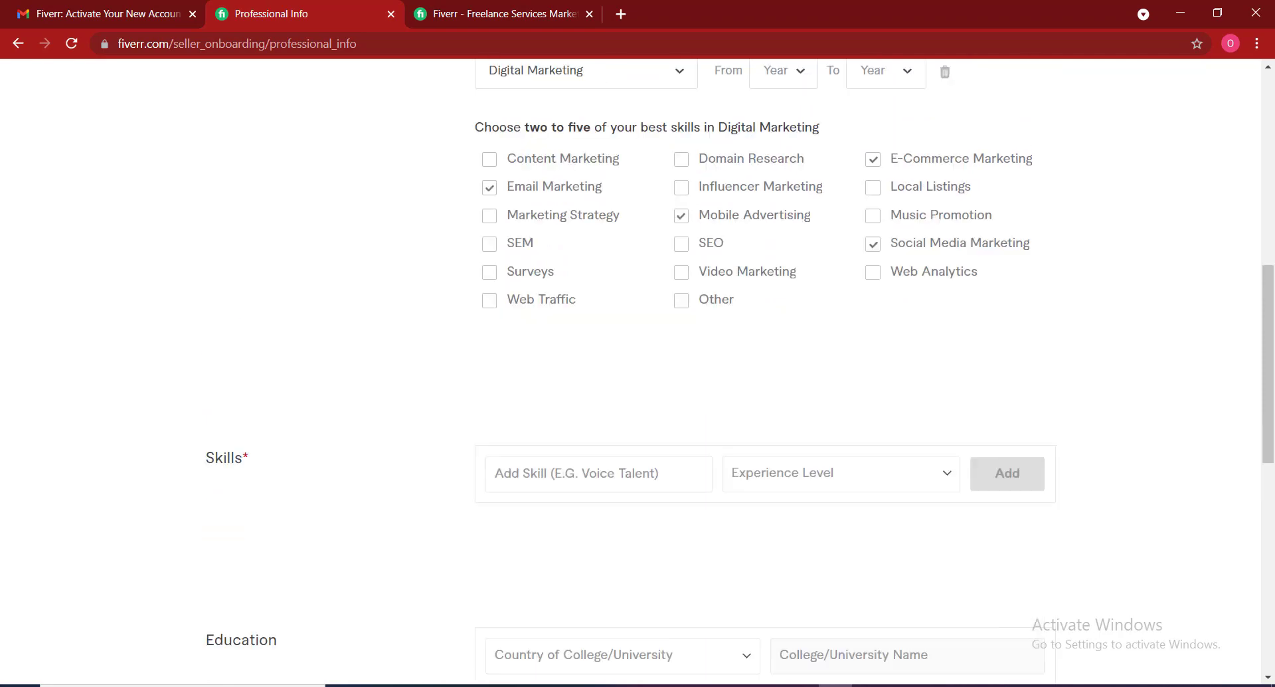
scroll(731, 372, up, 5)
scroll(731, 372, down, 6)
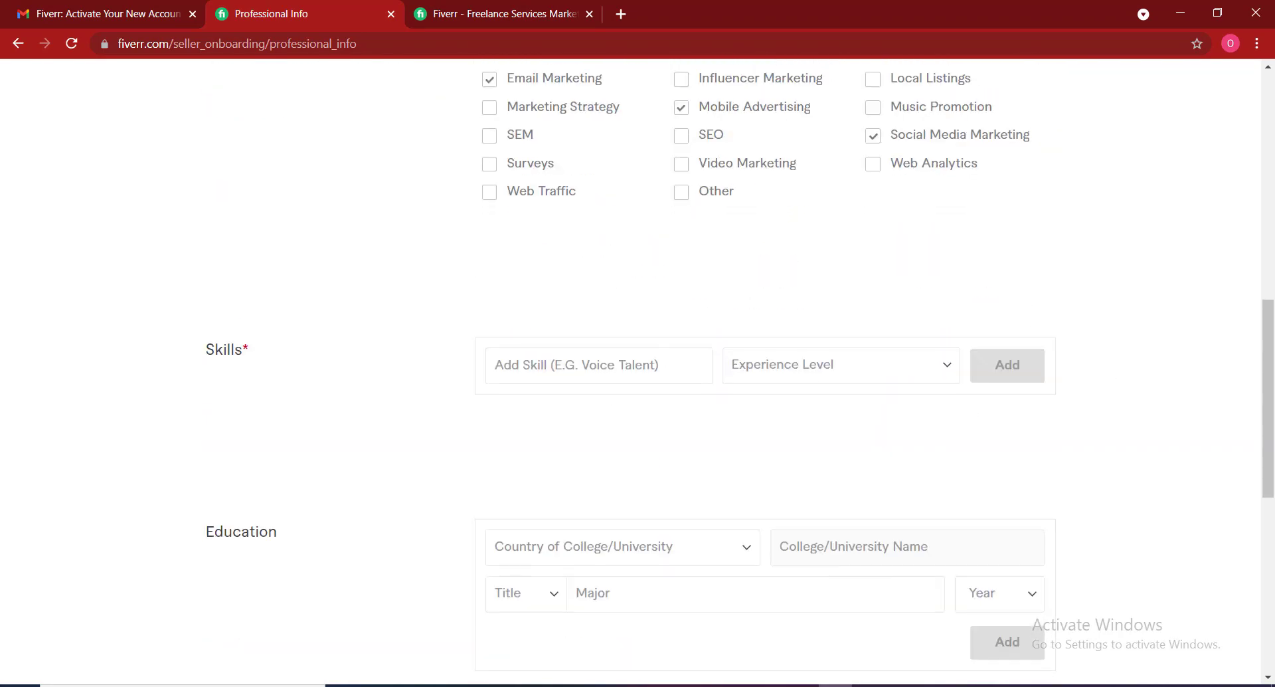
scroll(650, 246, down, 2)
click(650, 245)
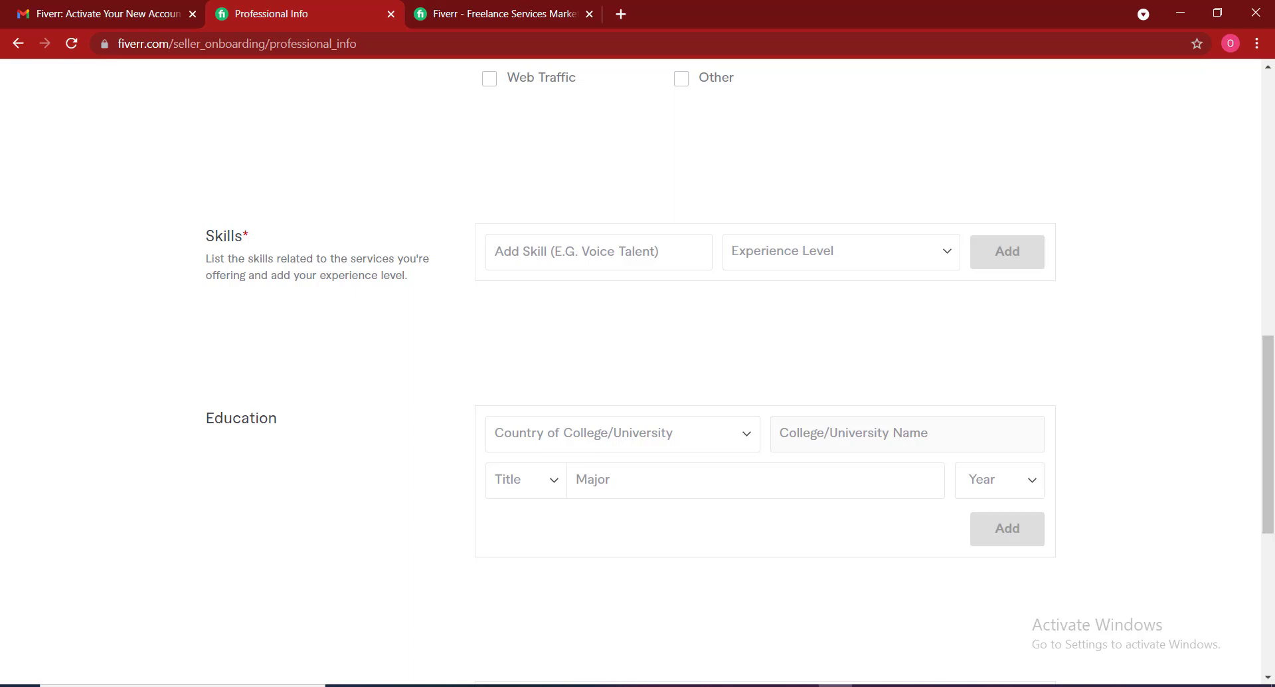
scroll(637, 372, down, 1)
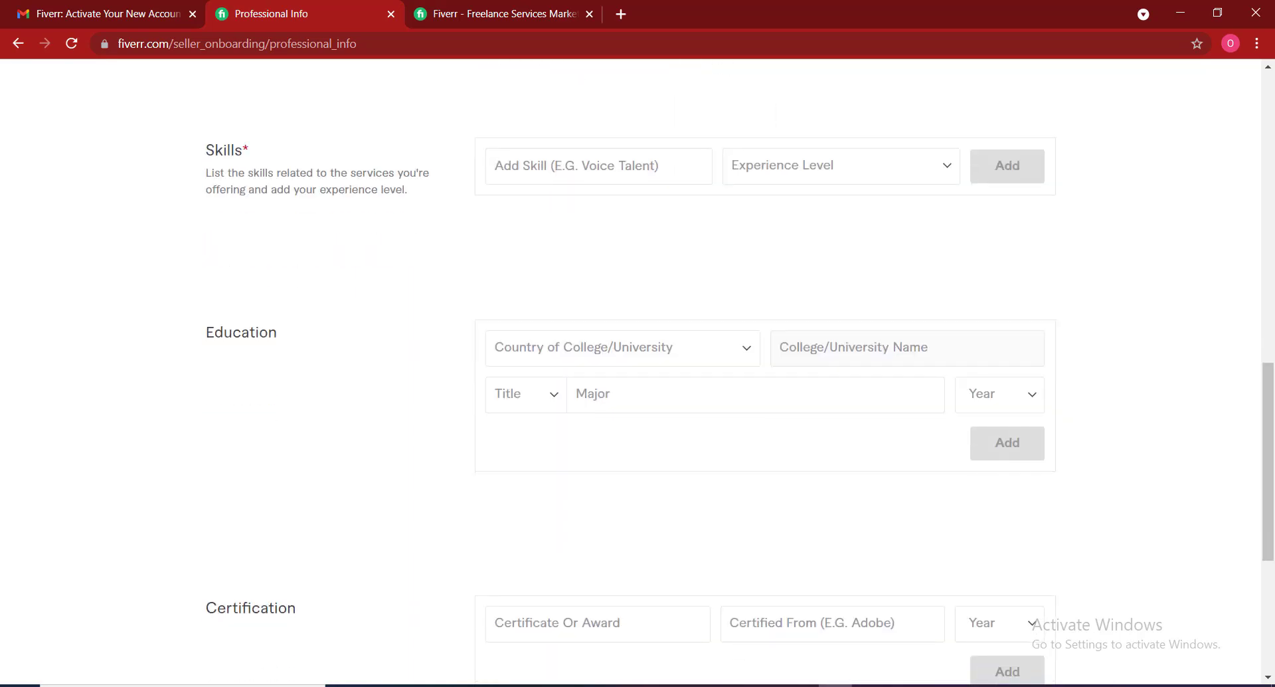
click(668, 156)
Add E-Commerce Website Development as a skill at Expert experience level
text(Eco)
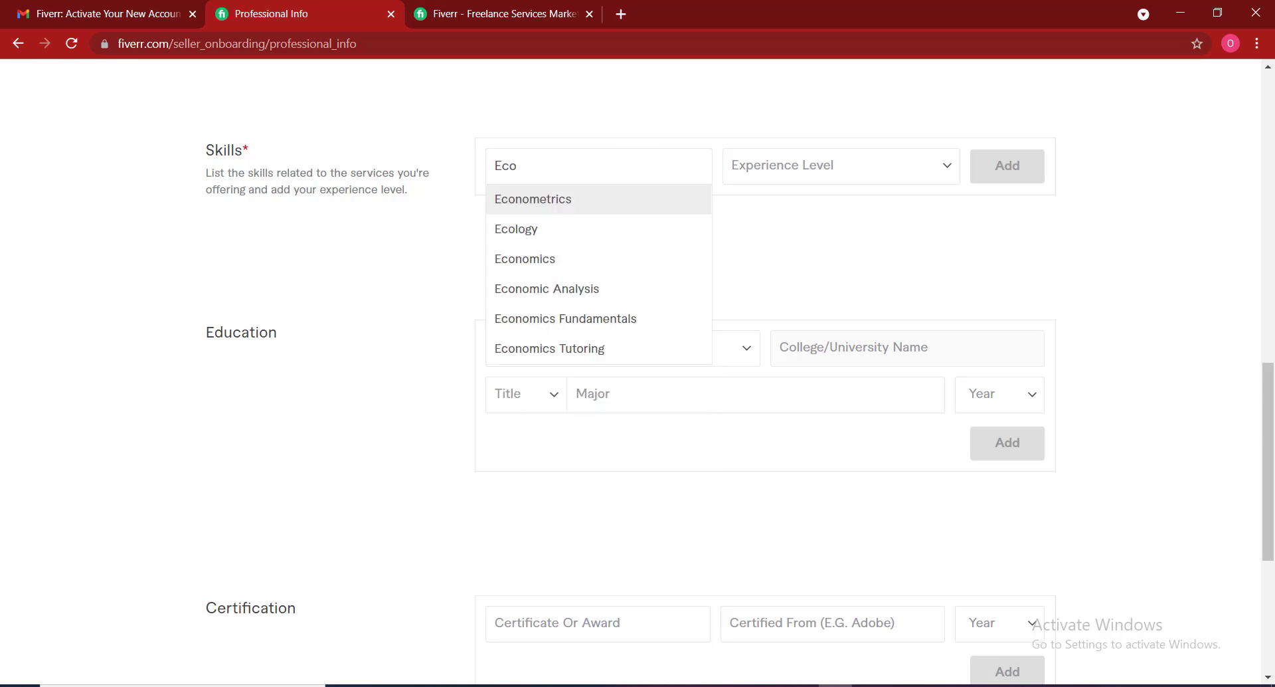
text(mmerce)
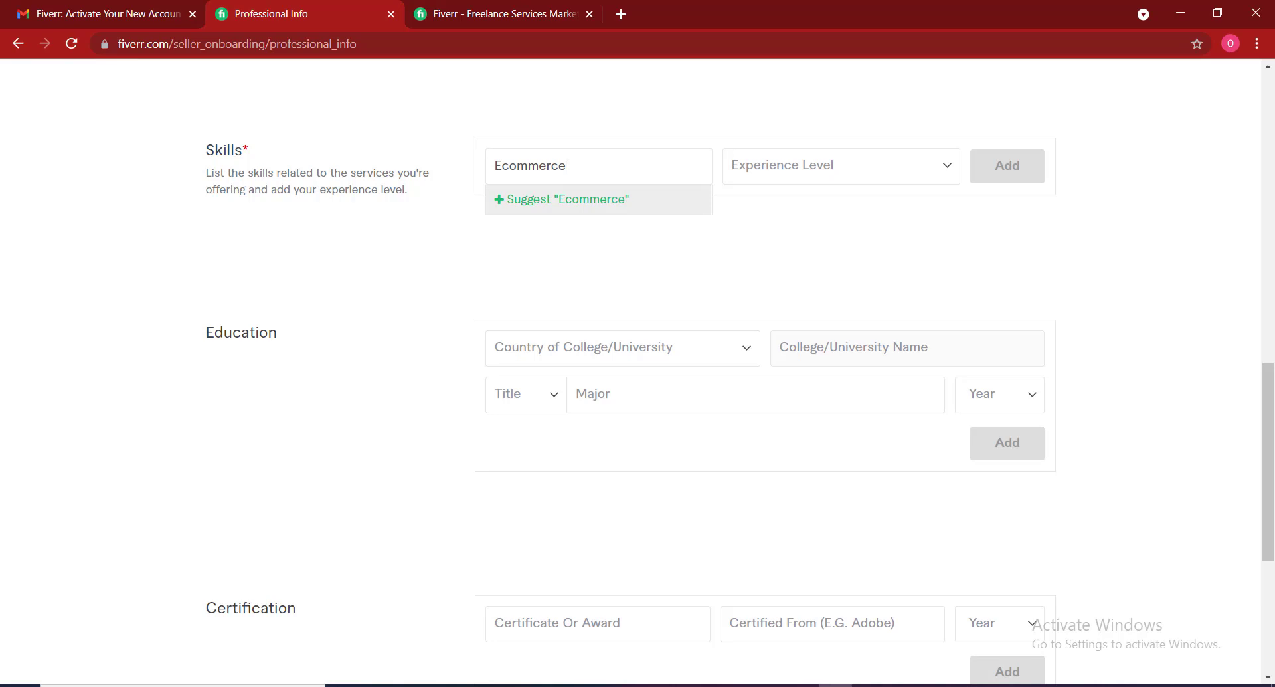
key(BackSpace)
key(BackSpace)
key(BackSpace)
key(BackSpace)
key(BackSpace)
key(BackSpace)
key(BackSpace)
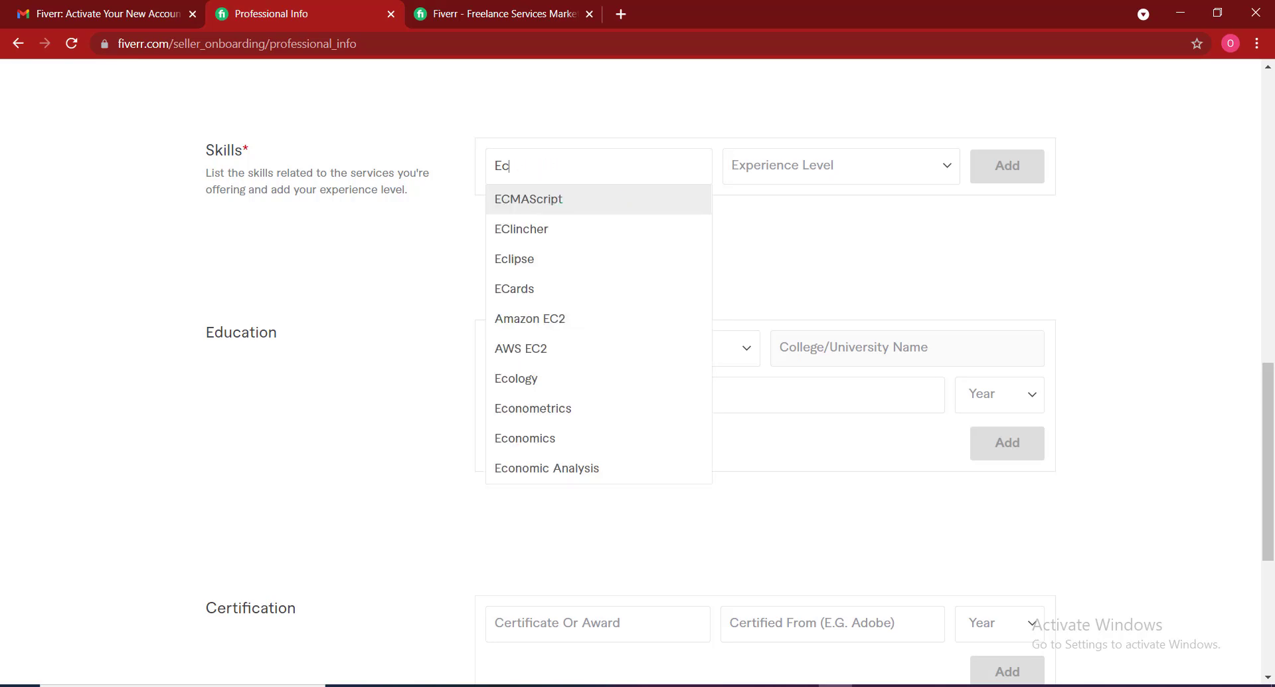
text(o)
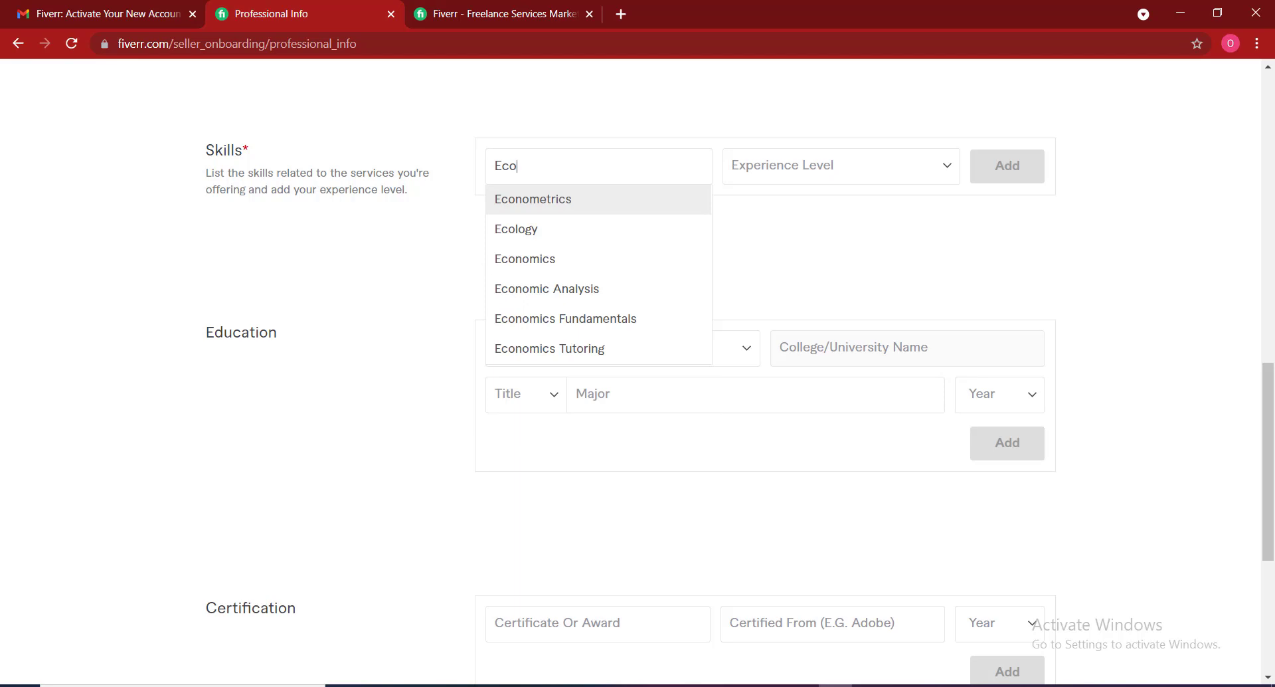
text(m)
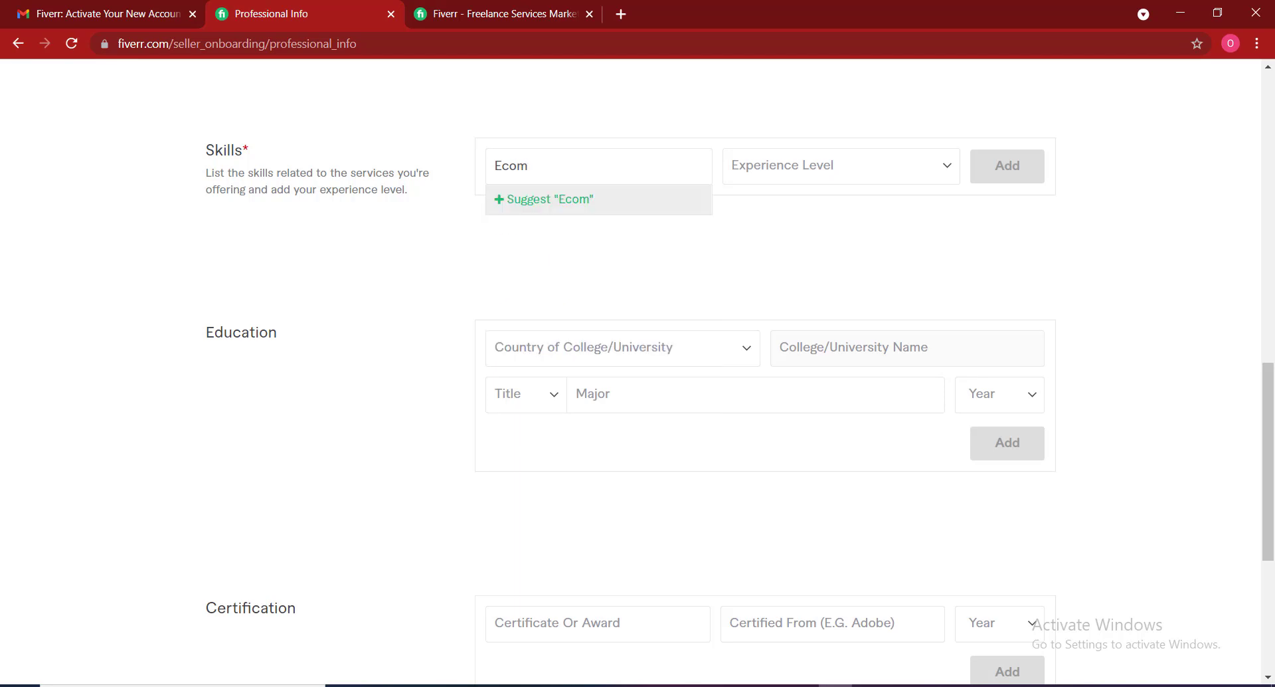
key(BackSpace)
key(BackSpace)
key(BackSpace)
key(BackSpace)
text(We)
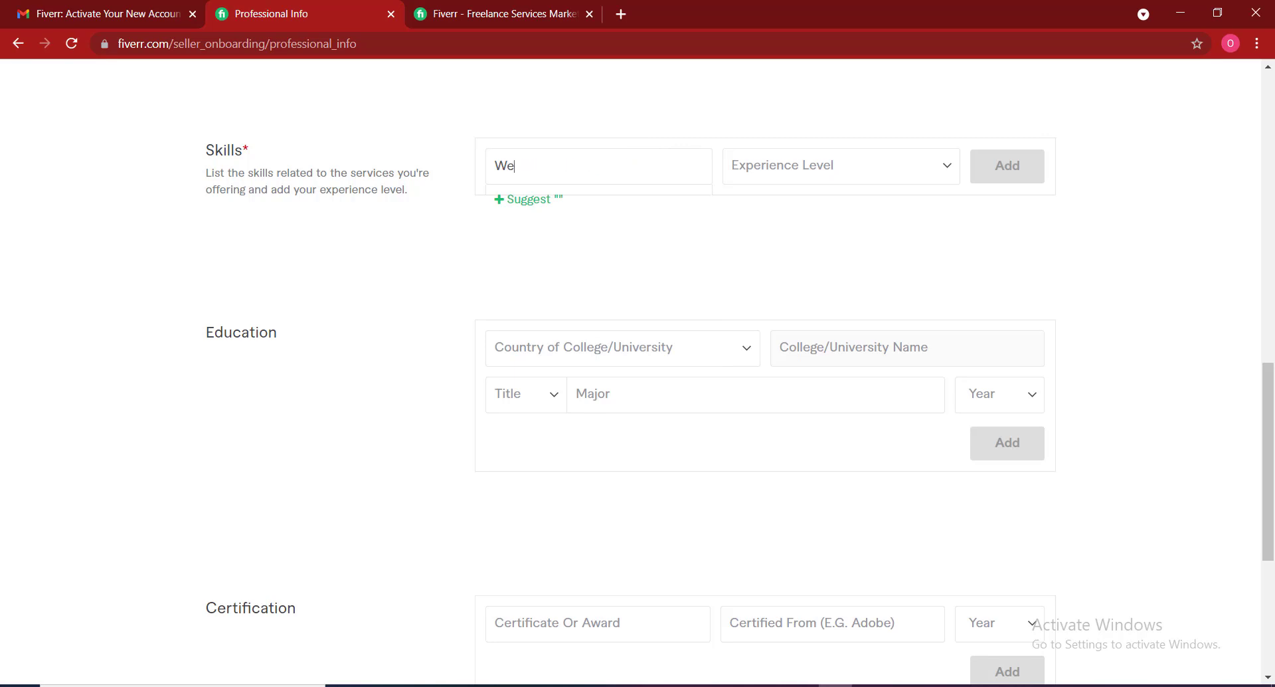
text(b)
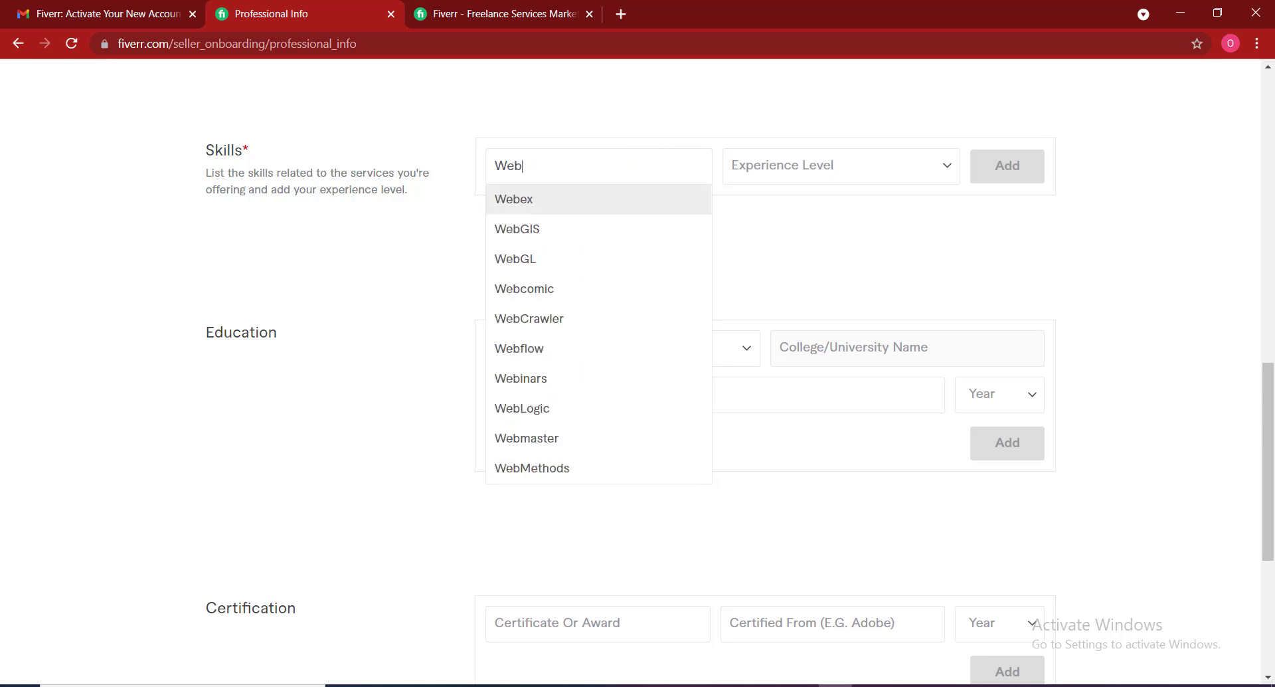
text(site)
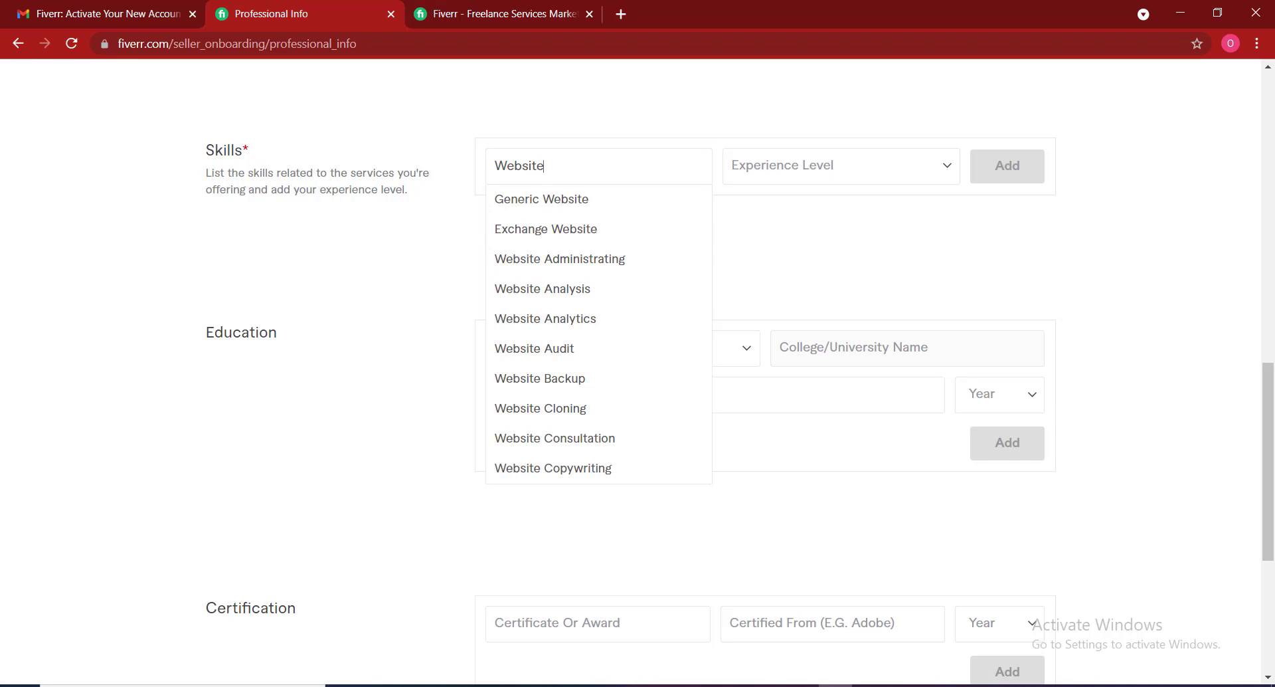
text( De)
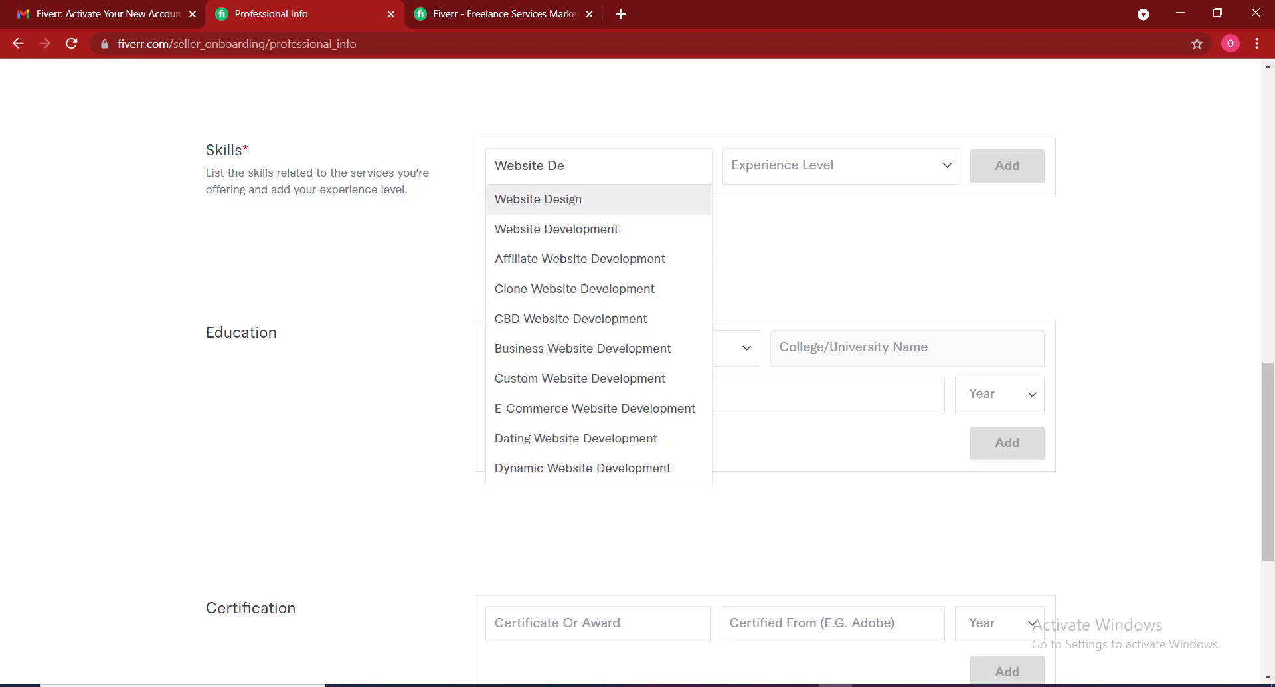
click(625, 407)
click(826, 166)
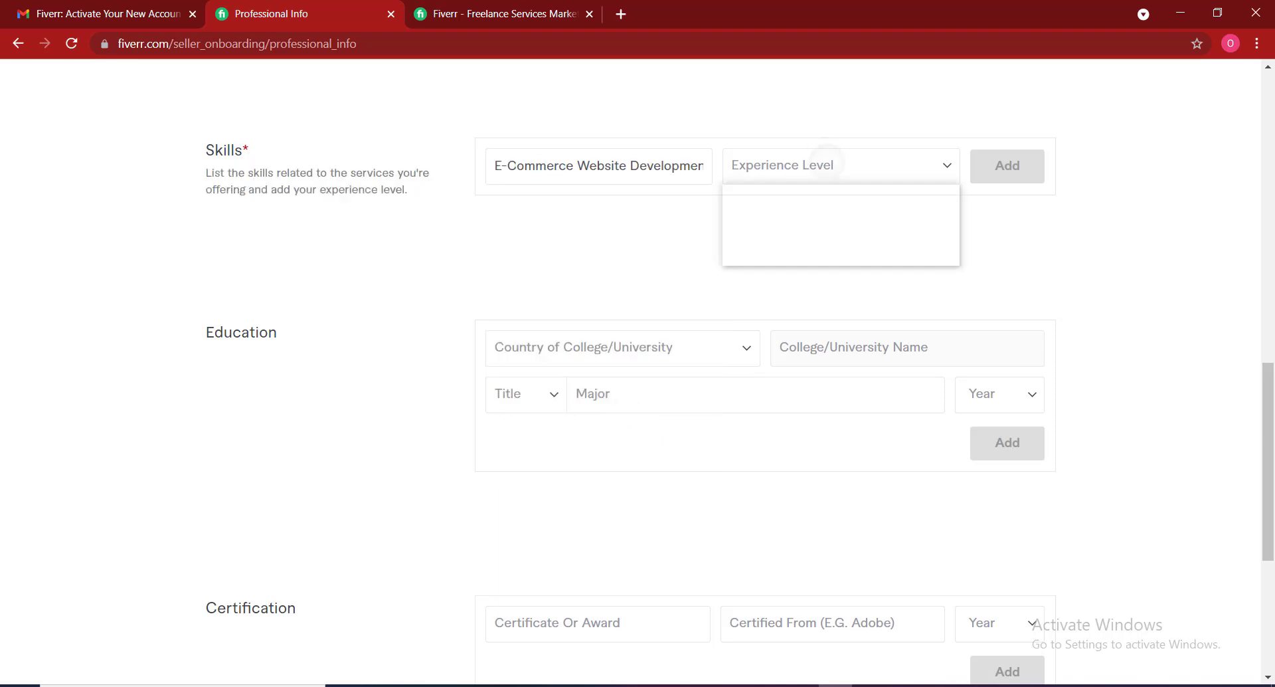
click(797, 251)
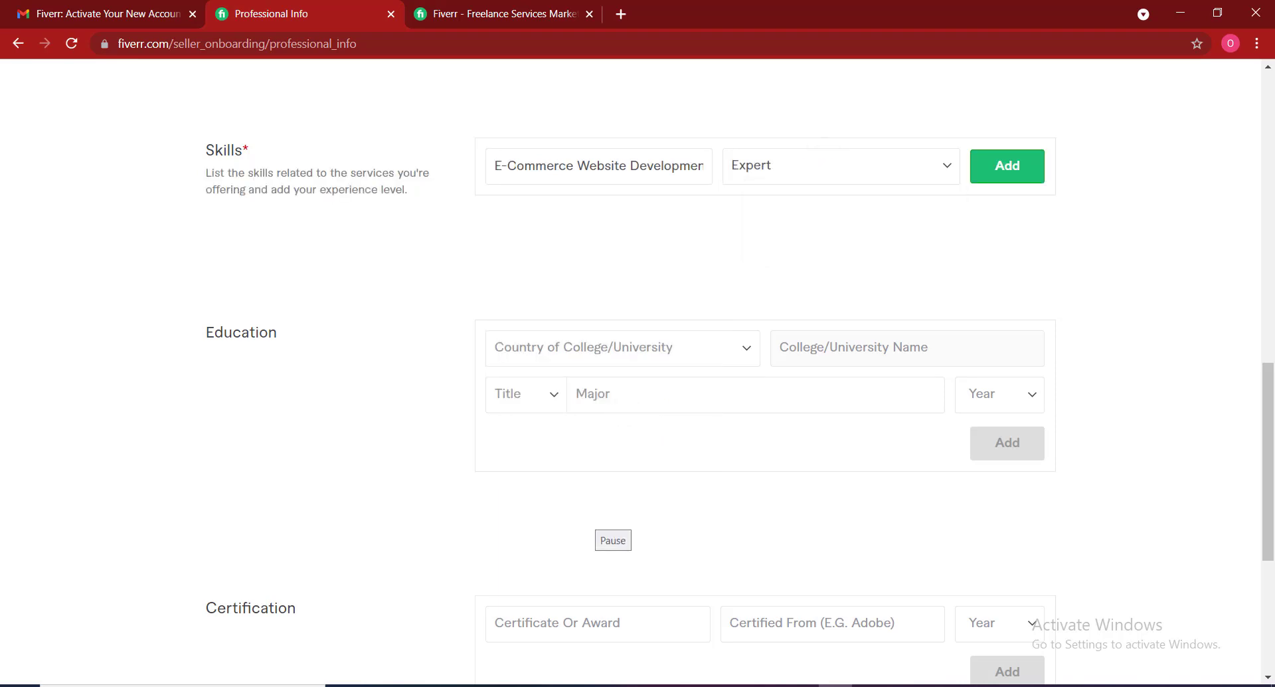
click(1008, 166)
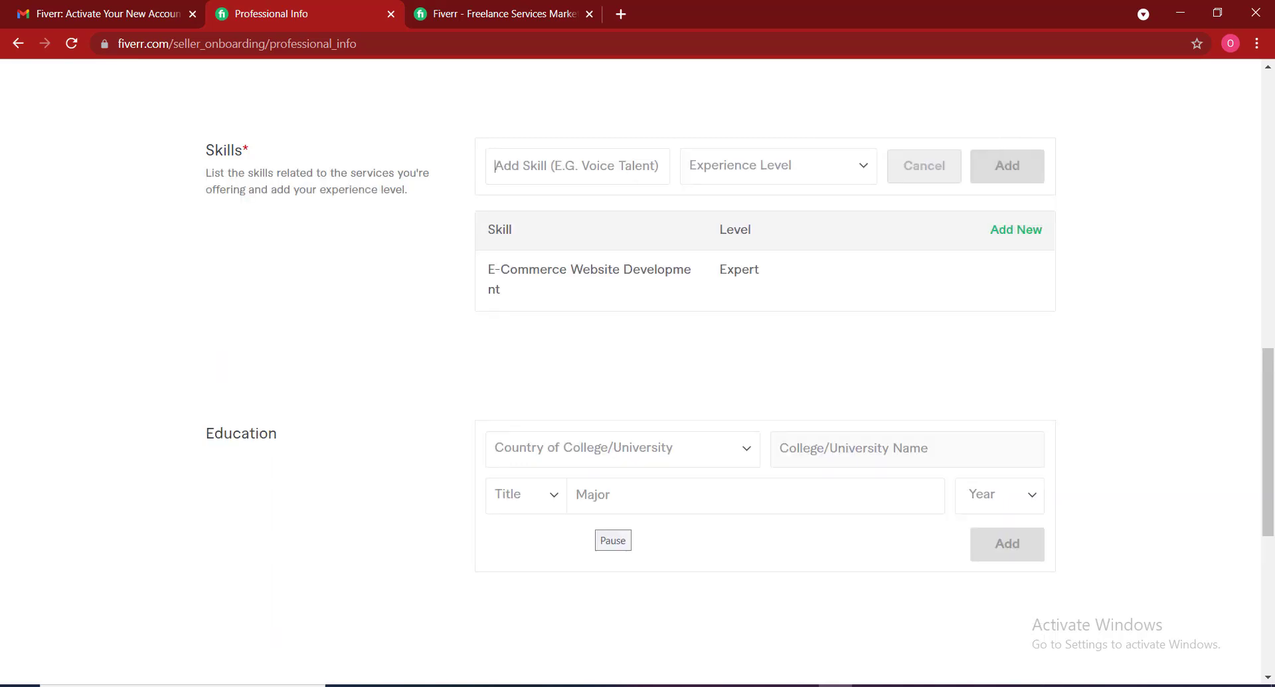
Start the next skill by typing 'Mark' to search for Email Marketing
text(Ecom)
key(BackSpace)
key(BackSpace)
key(BackSpace)
key(BackSpace)
text(Mark)
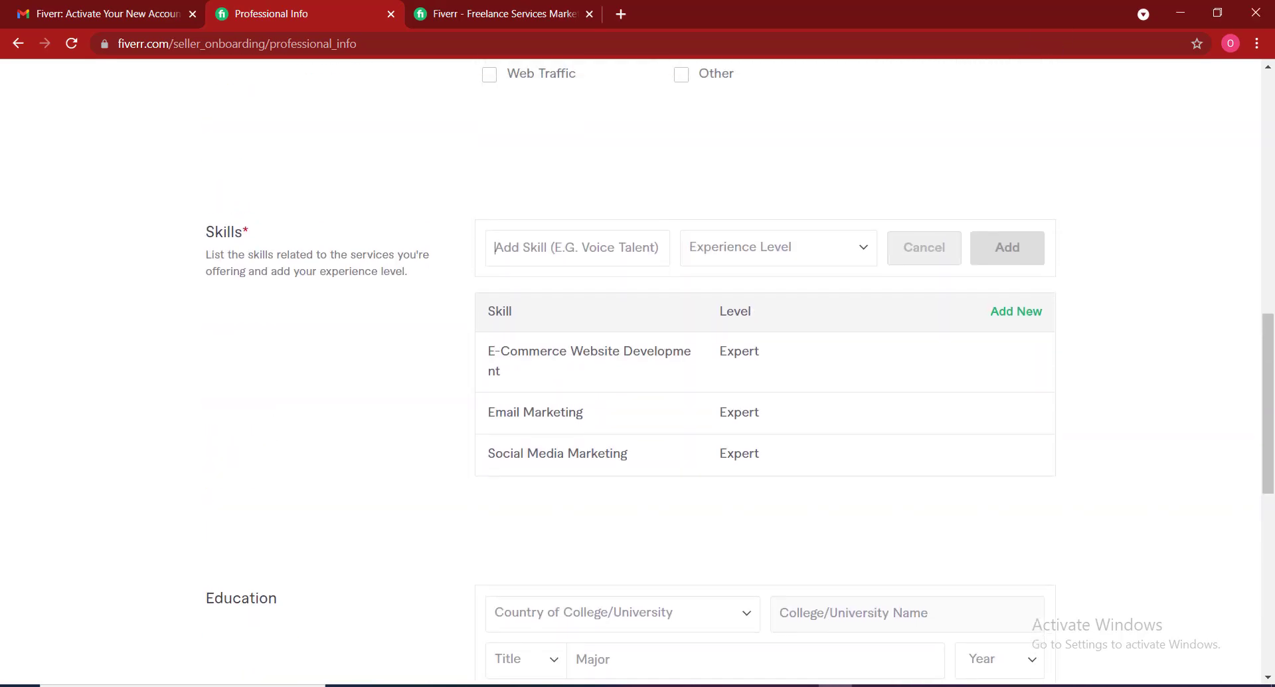
scroll(638, 372, down, 5)
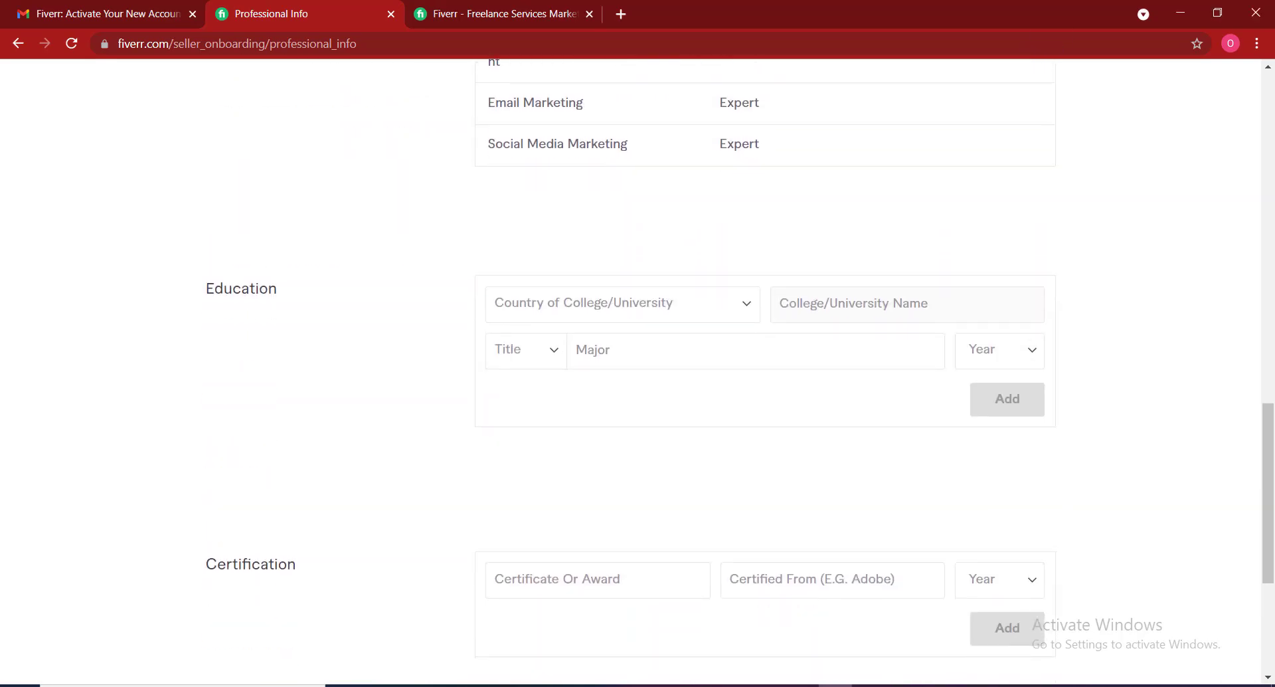
scroll(637, 372, down, 1)
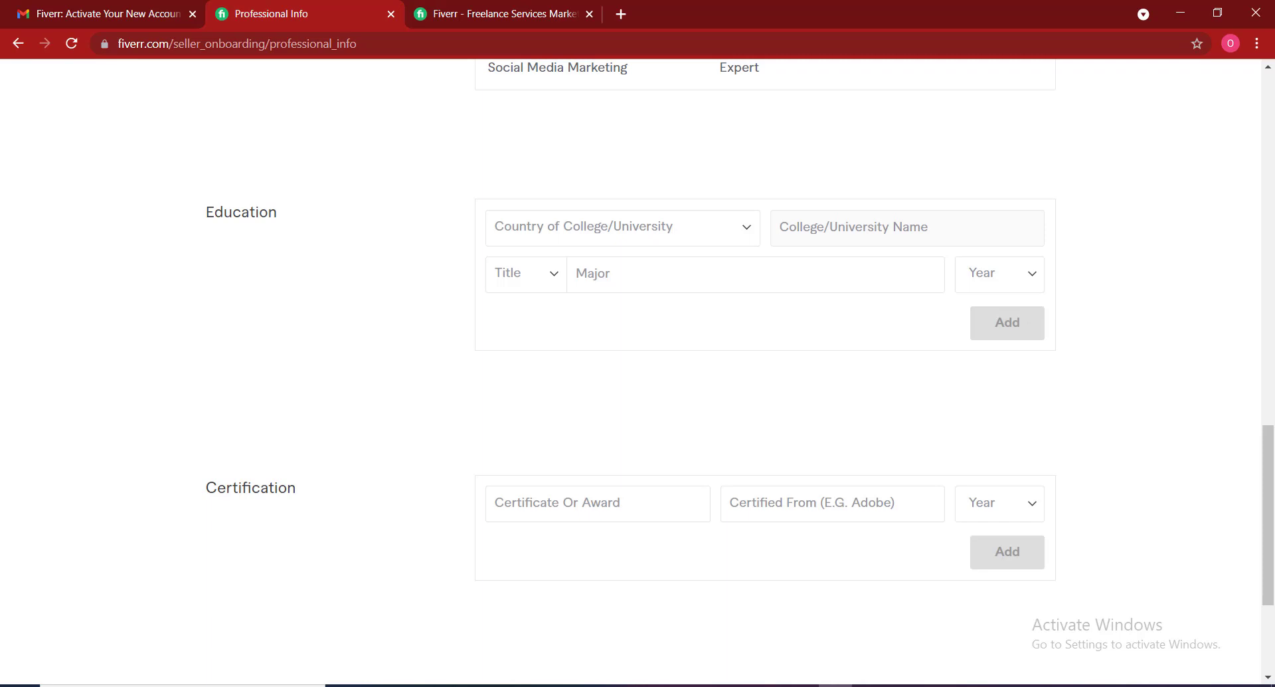
scroll(638, 372, down, 3)
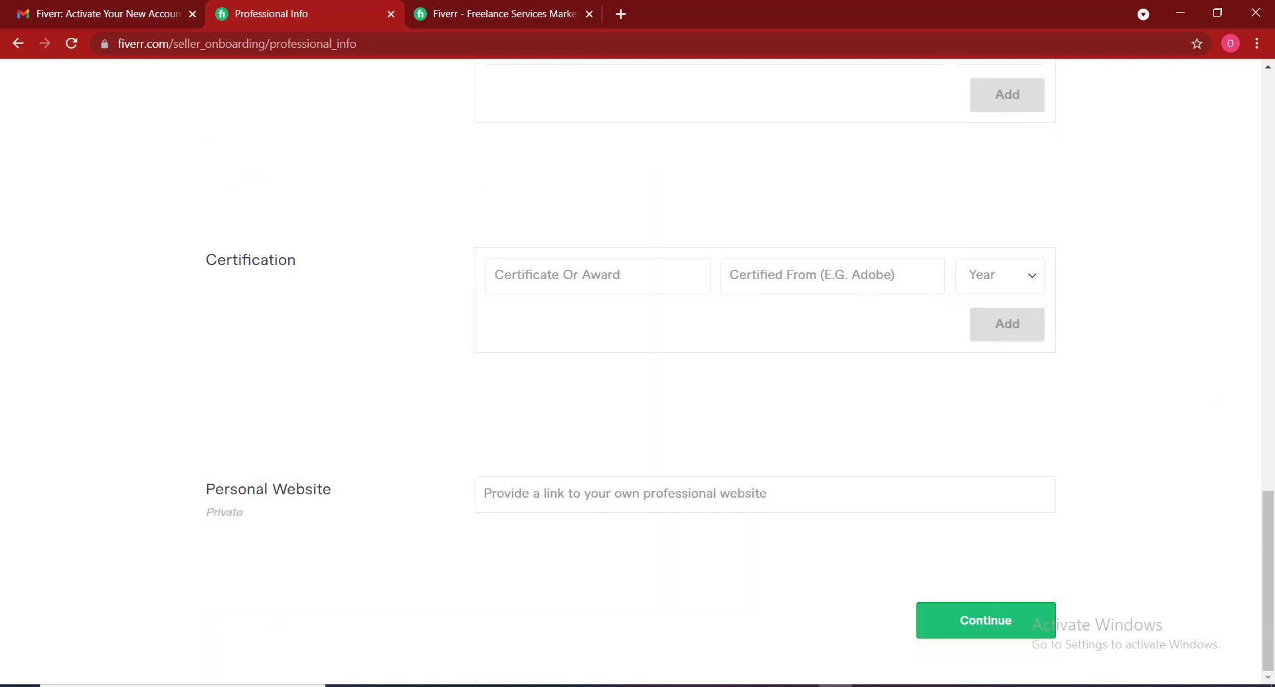
scroll(638, 372, up, 10)
scroll(638, 372, down, 10)
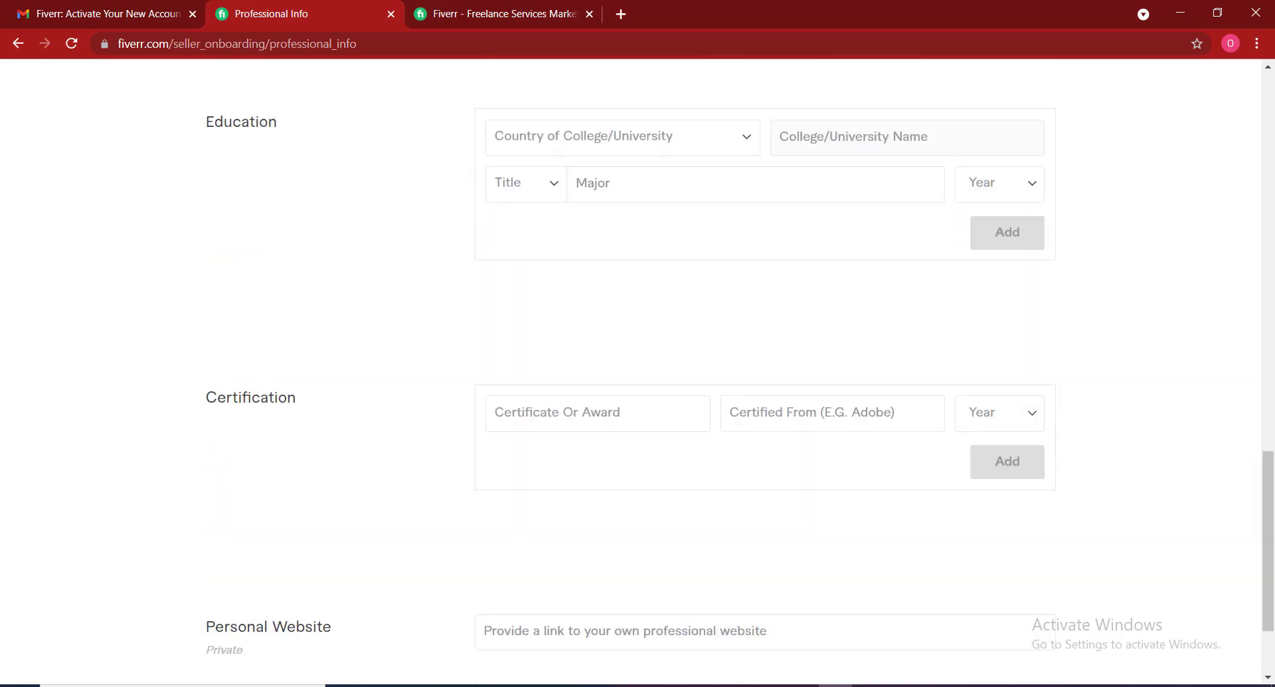
Set the Programming & Tech occupation's years from 2018 to 2021
scroll(637, 372, up, 15)
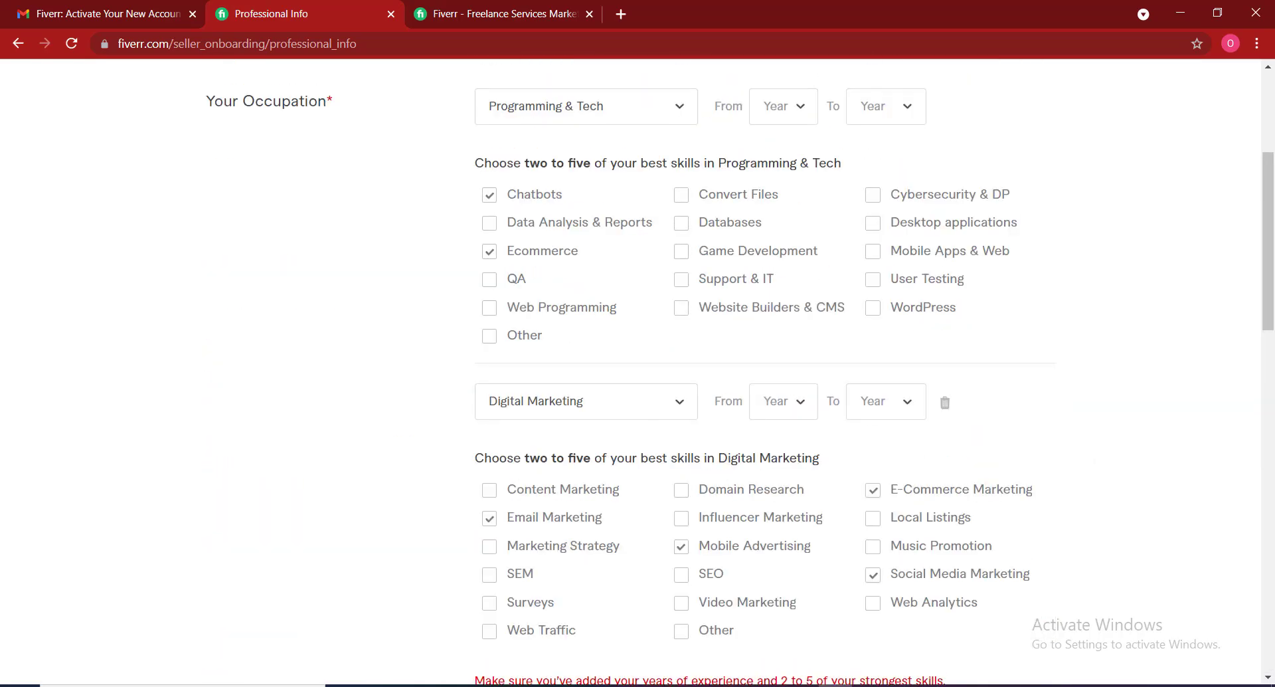
scroll(638, 372, down, 3)
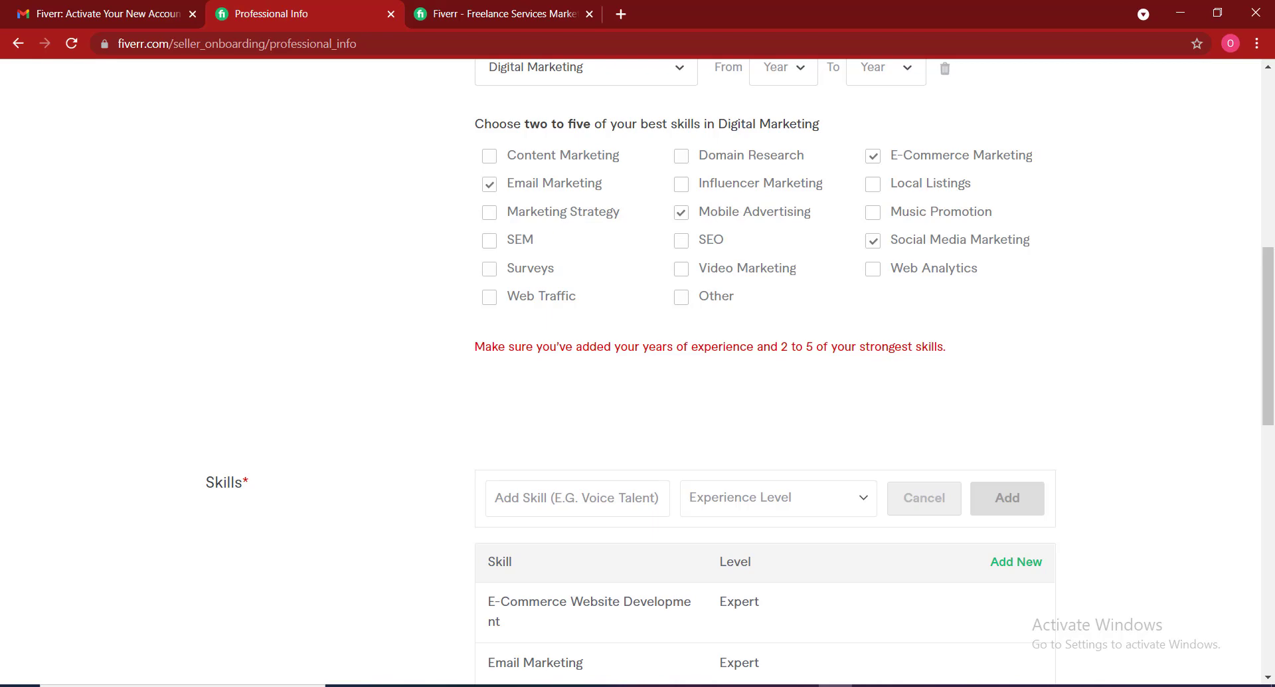
scroll(638, 372, up, 7)
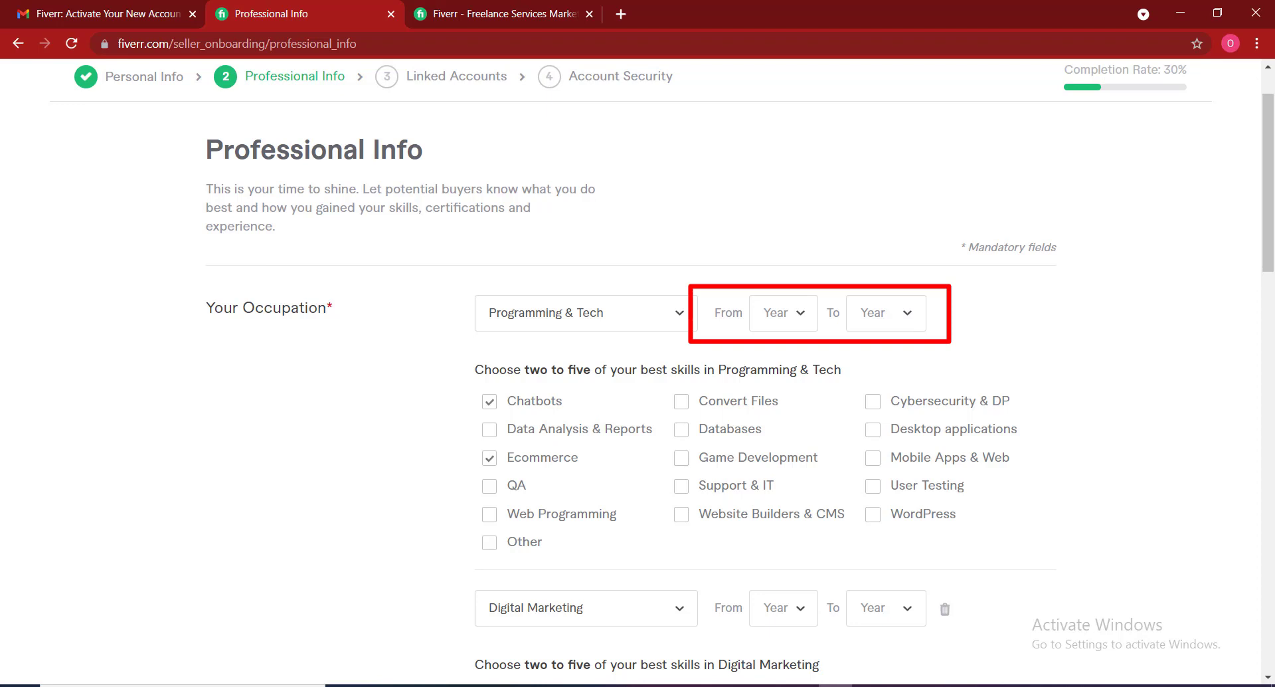
click(784, 313)
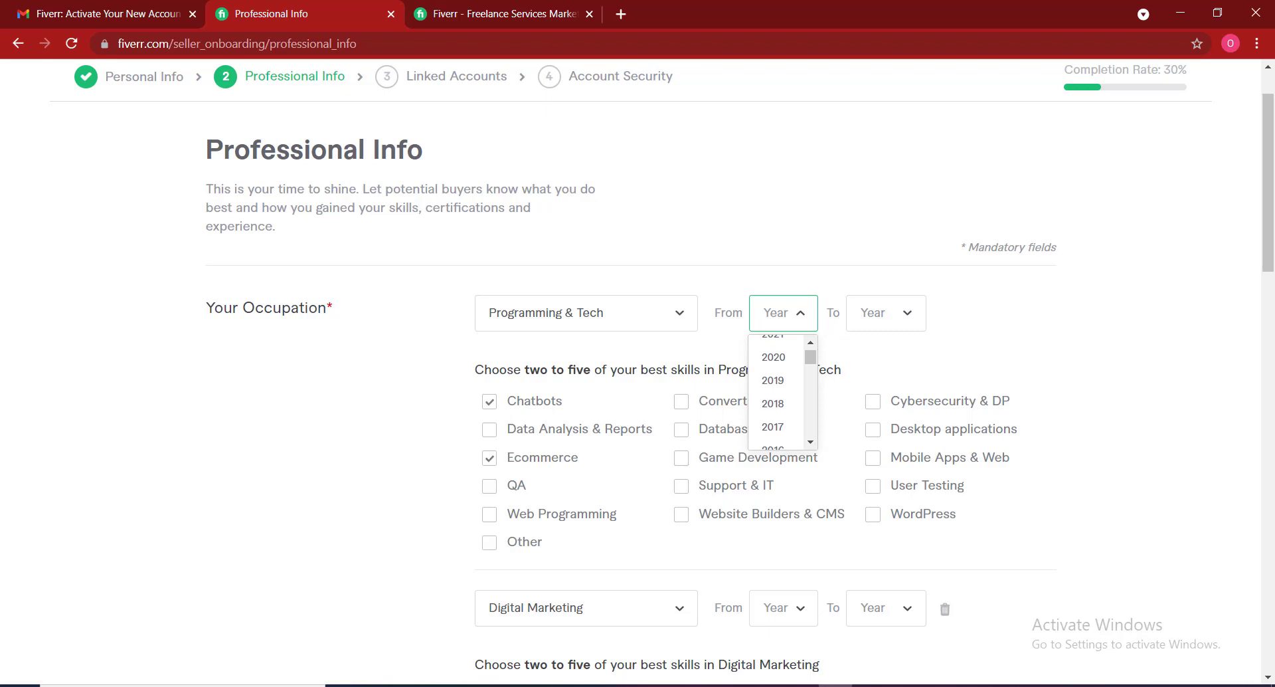
click(774, 403)
click(886, 312)
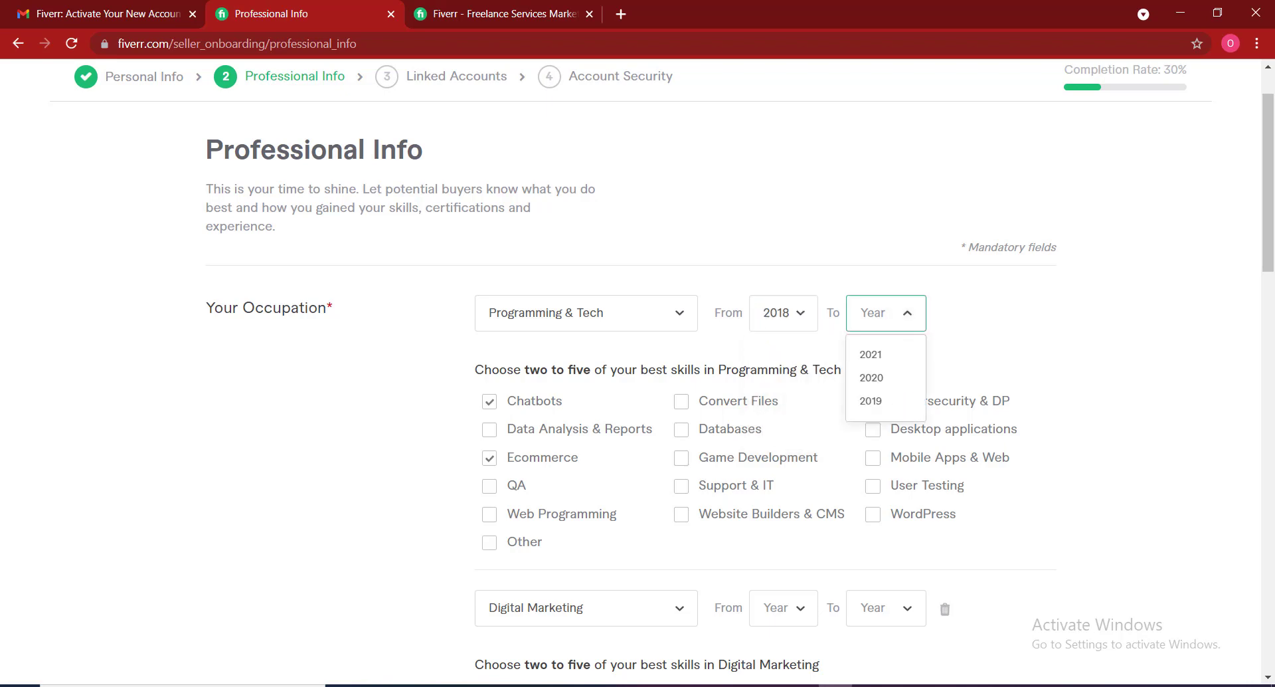
click(871, 354)
Set the Digital Marketing occupation's years from 2018 to 2021
scroll(637, 372, down, 6)
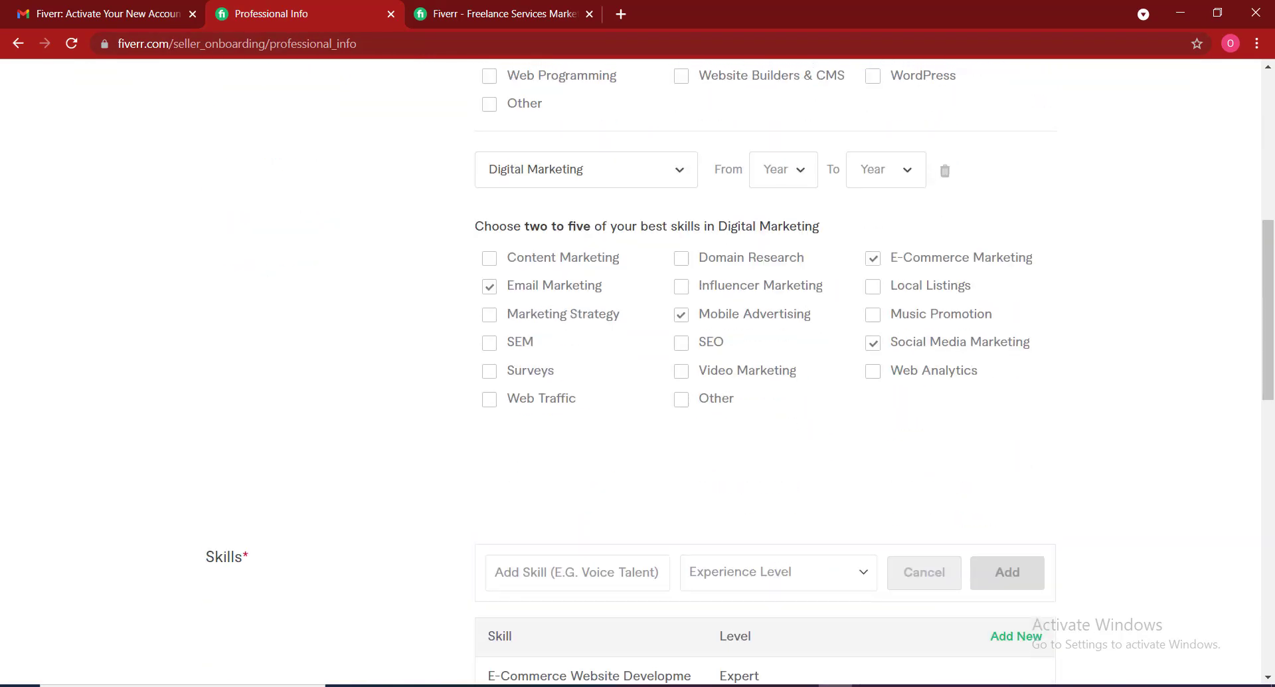
click(784, 191)
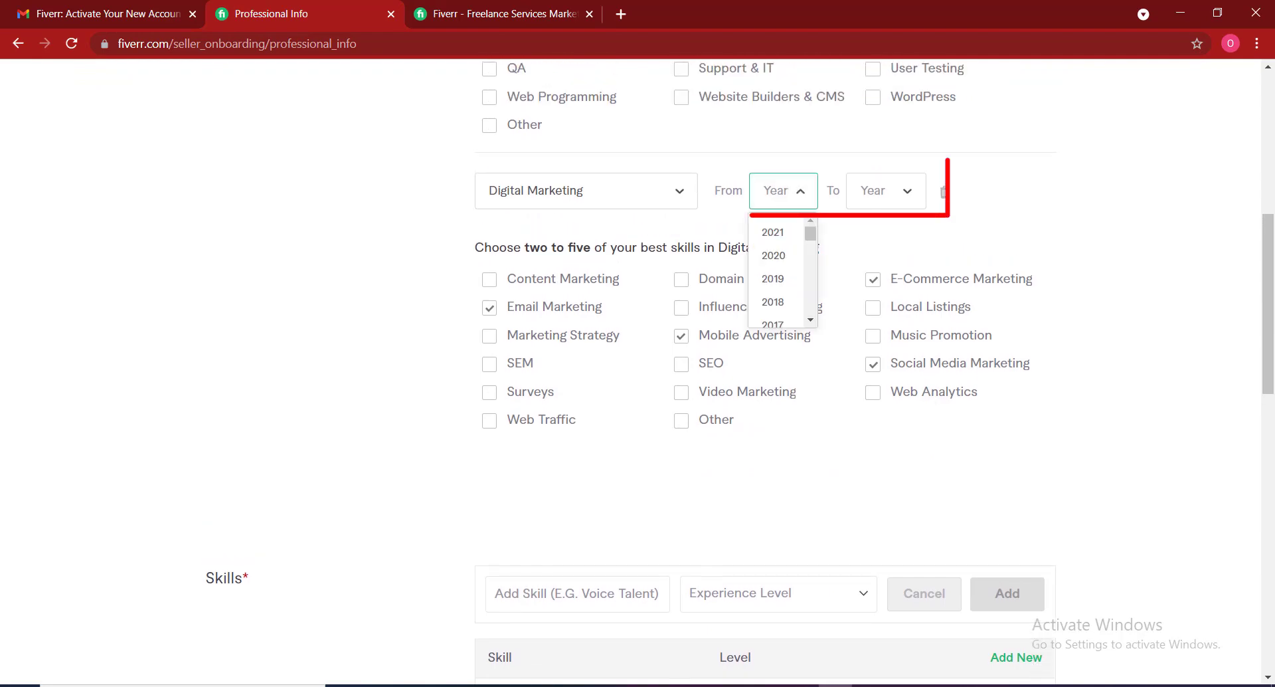
click(774, 297)
click(887, 190)
click(871, 310)
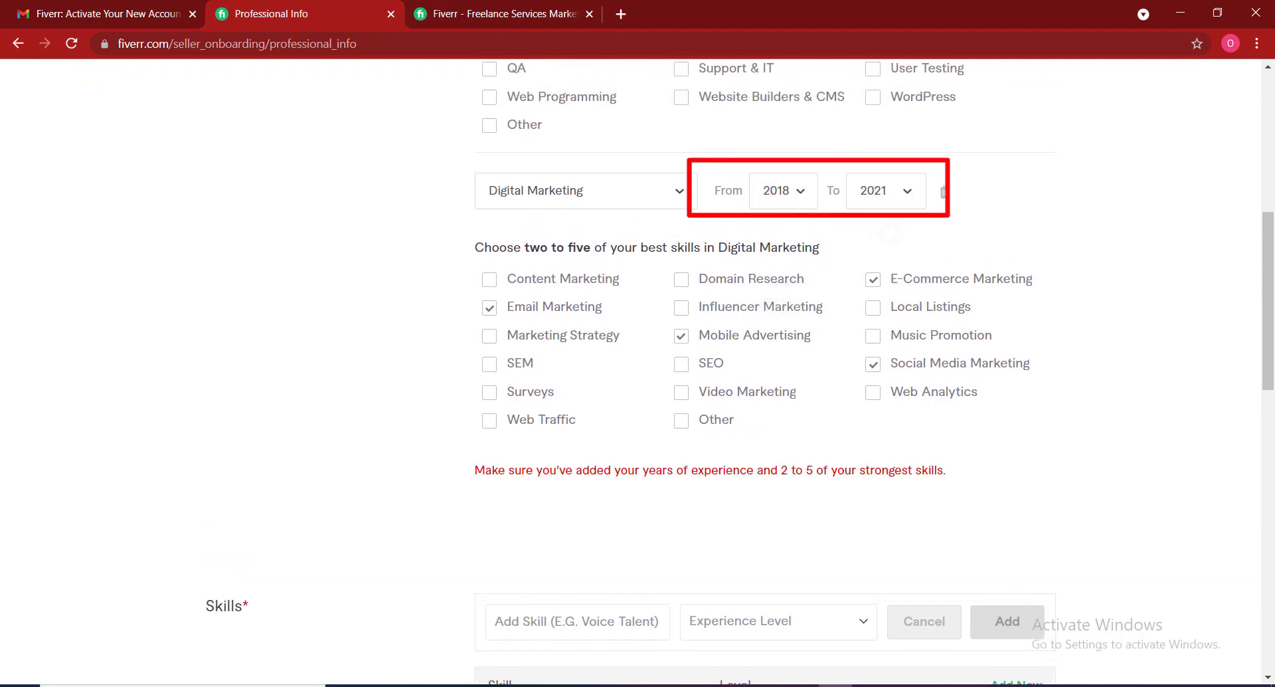
scroll(764, 372, down, 4)
scroll(764, 372, down, 10)
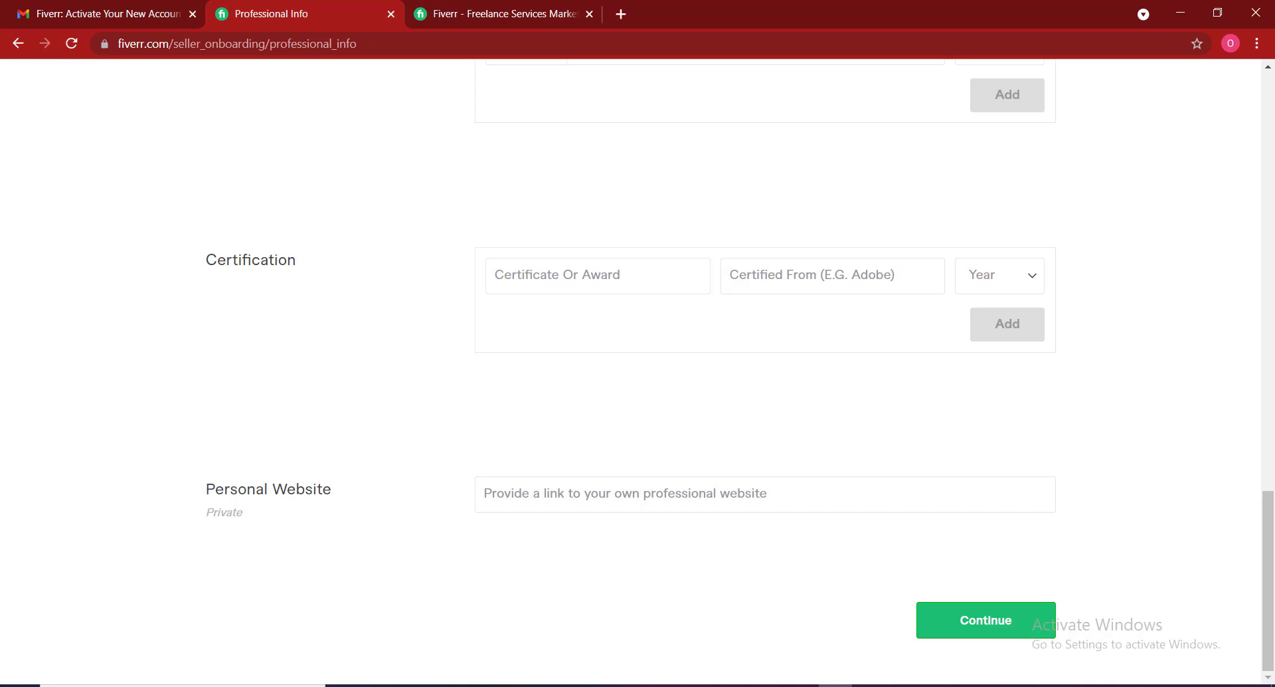
Continue past Professional Info and look over the Linked Accounts page at 30% completion
click(986, 620)
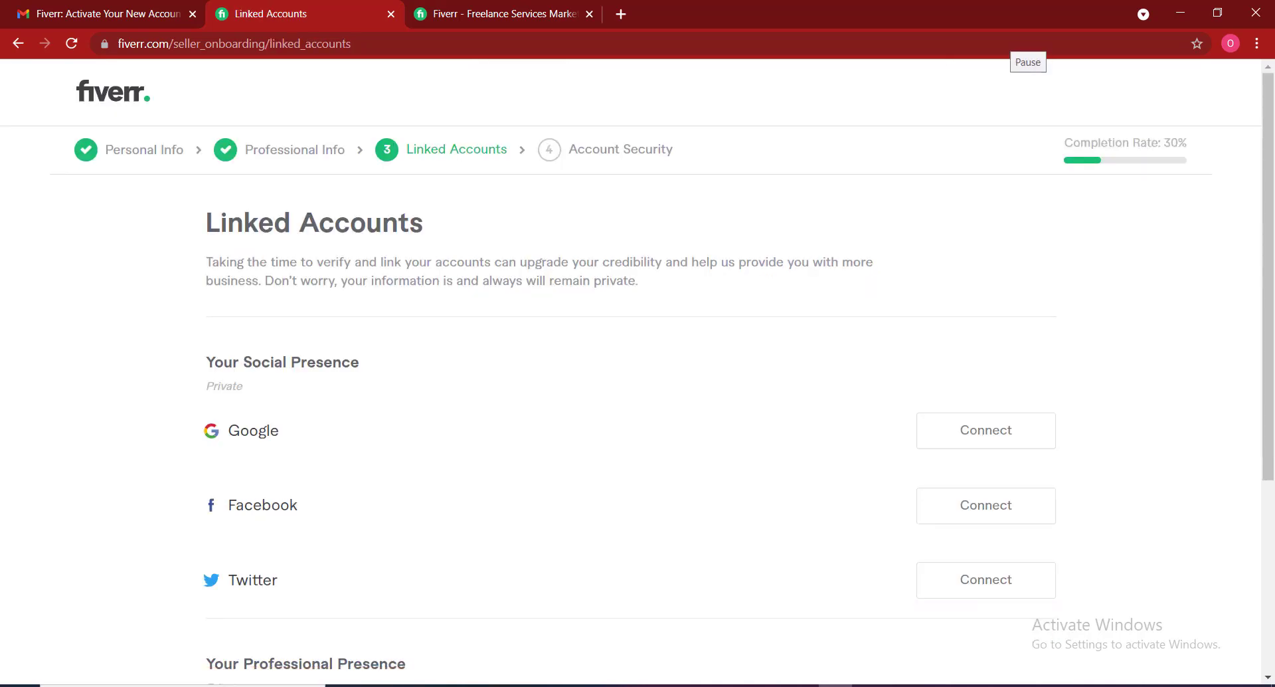
scroll(631, 372, down, 1)
scroll(631, 372, down, 1)
scroll(631, 372, up, 2)
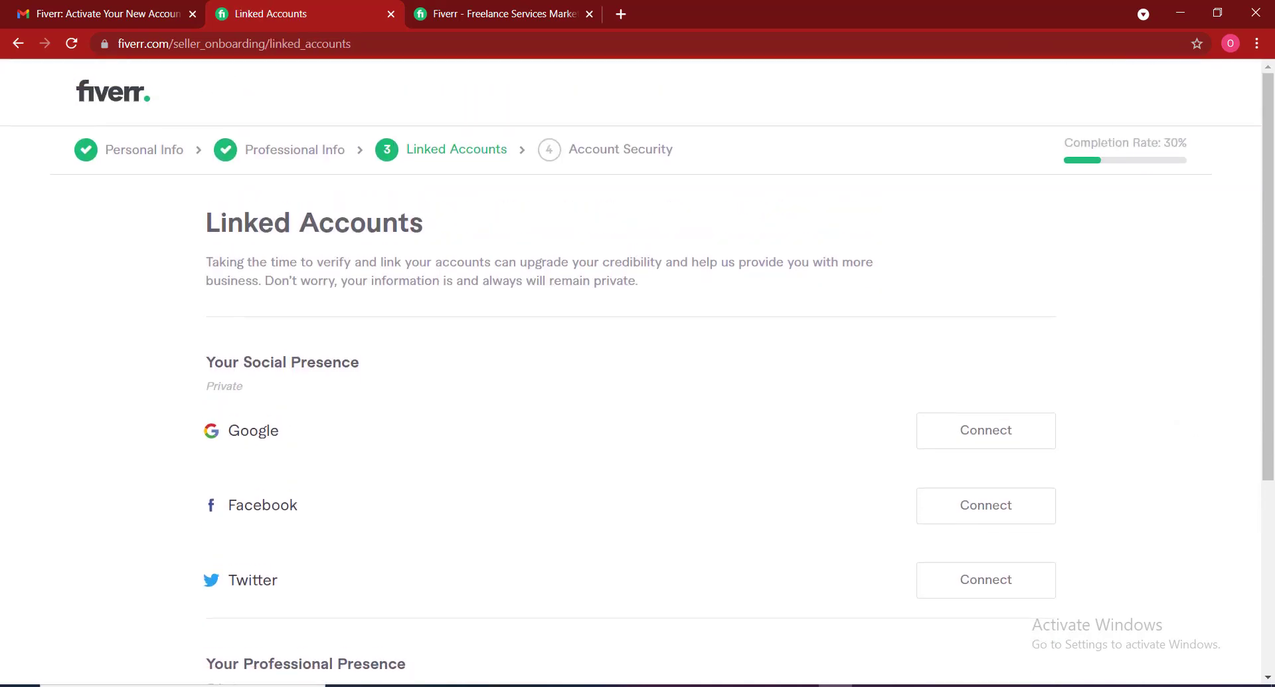
scroll(631, 372, down, 4)
scroll(631, 372, up, 4)
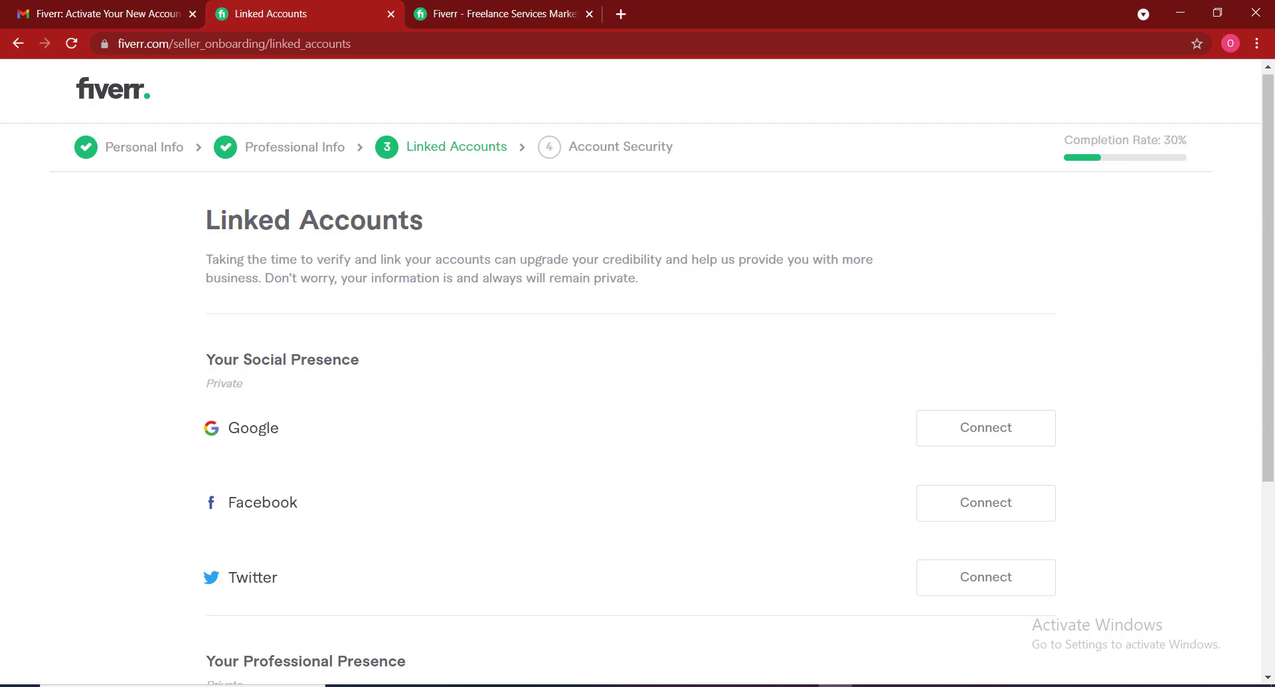
scroll(631, 372, down, 2)
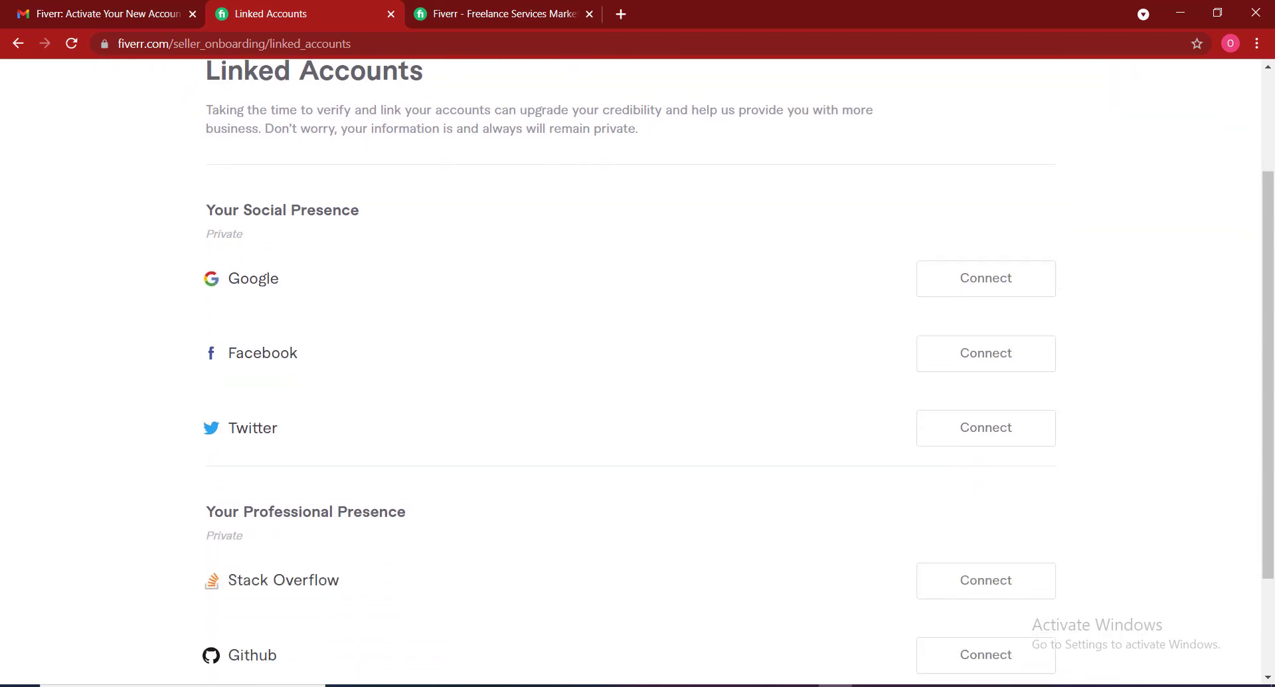
scroll(631, 372, up, 2)
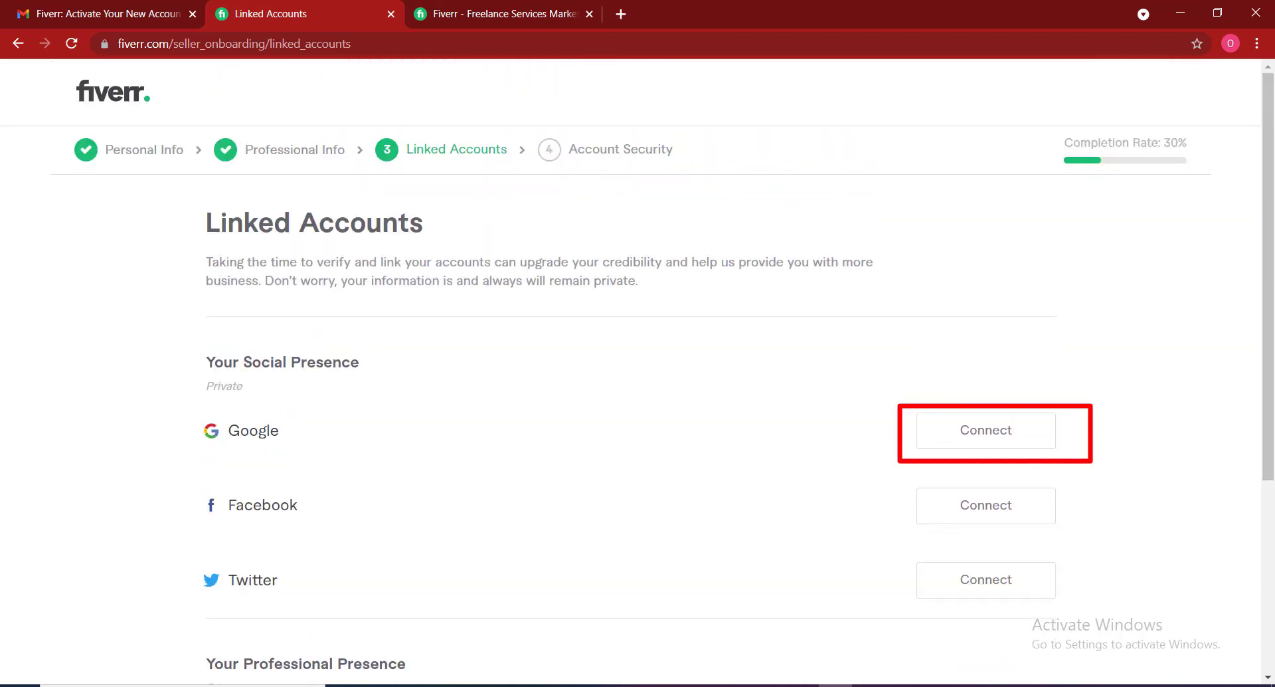
Link the existing Google account through the Google sign-in window
click(986, 430)
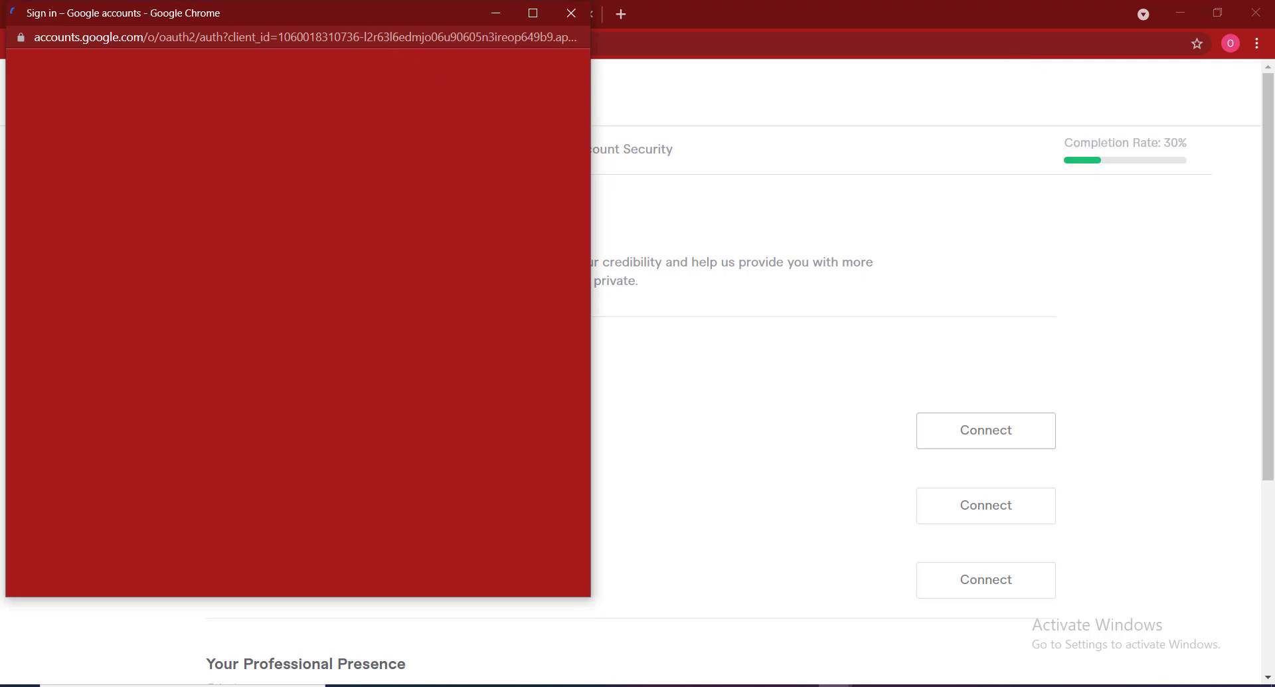
drag(399, 14, 906, 45)
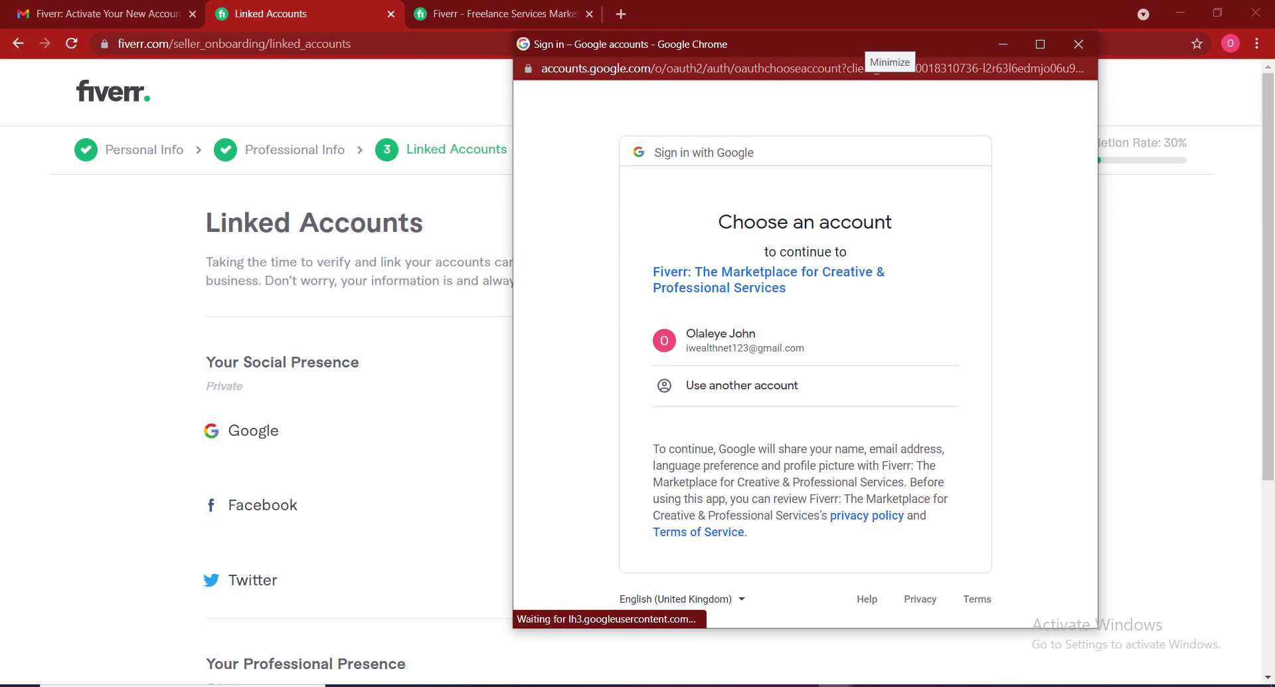
click(764, 341)
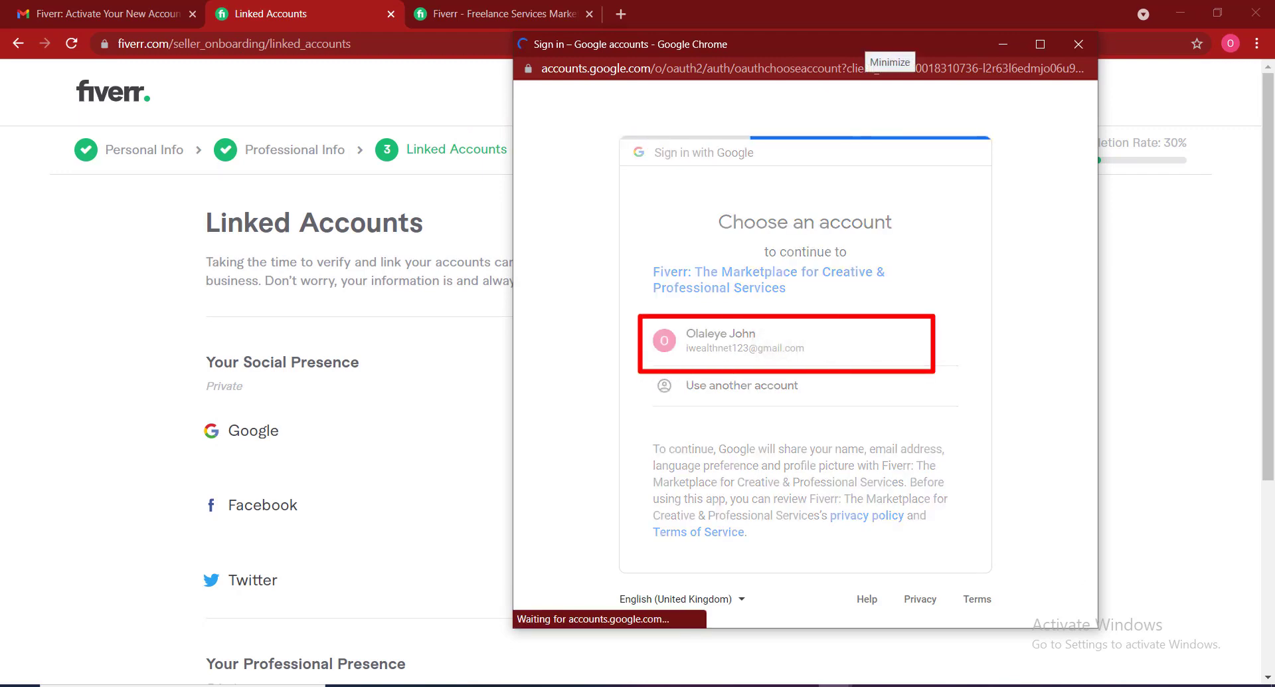
Continue from Linked Accounts to the Account Security step
scroll(638, 372, down, 4)
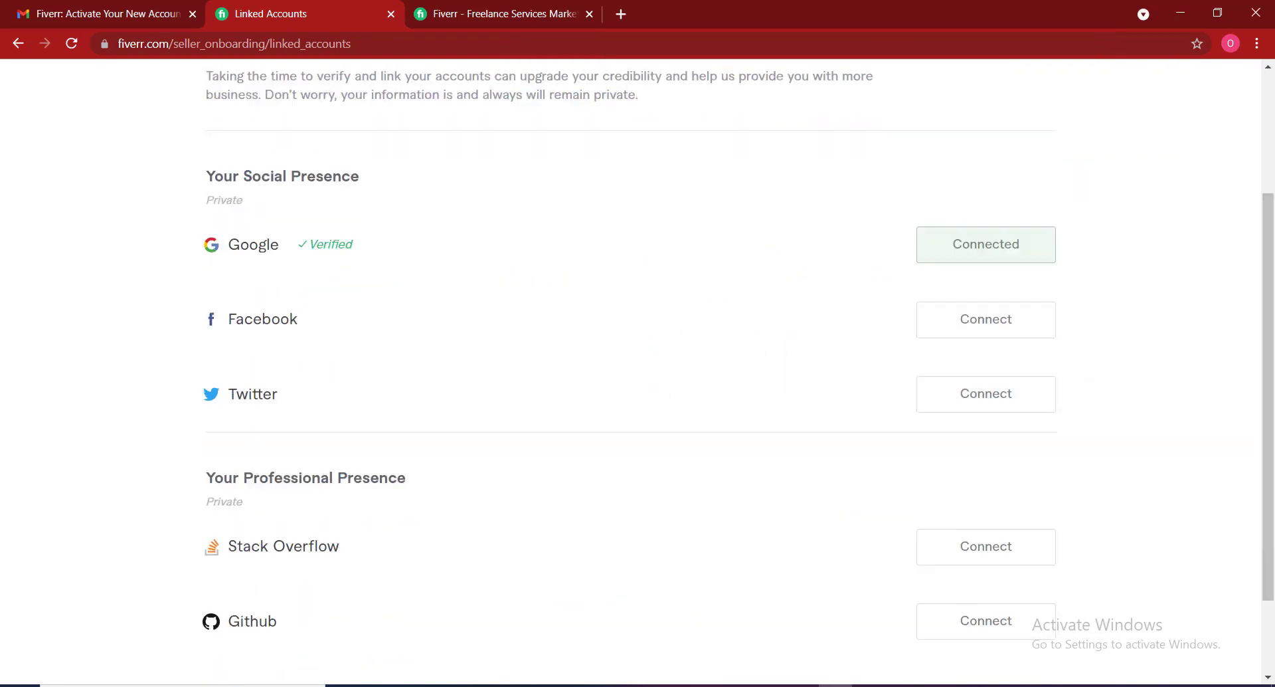
scroll(638, 372, down, 1)
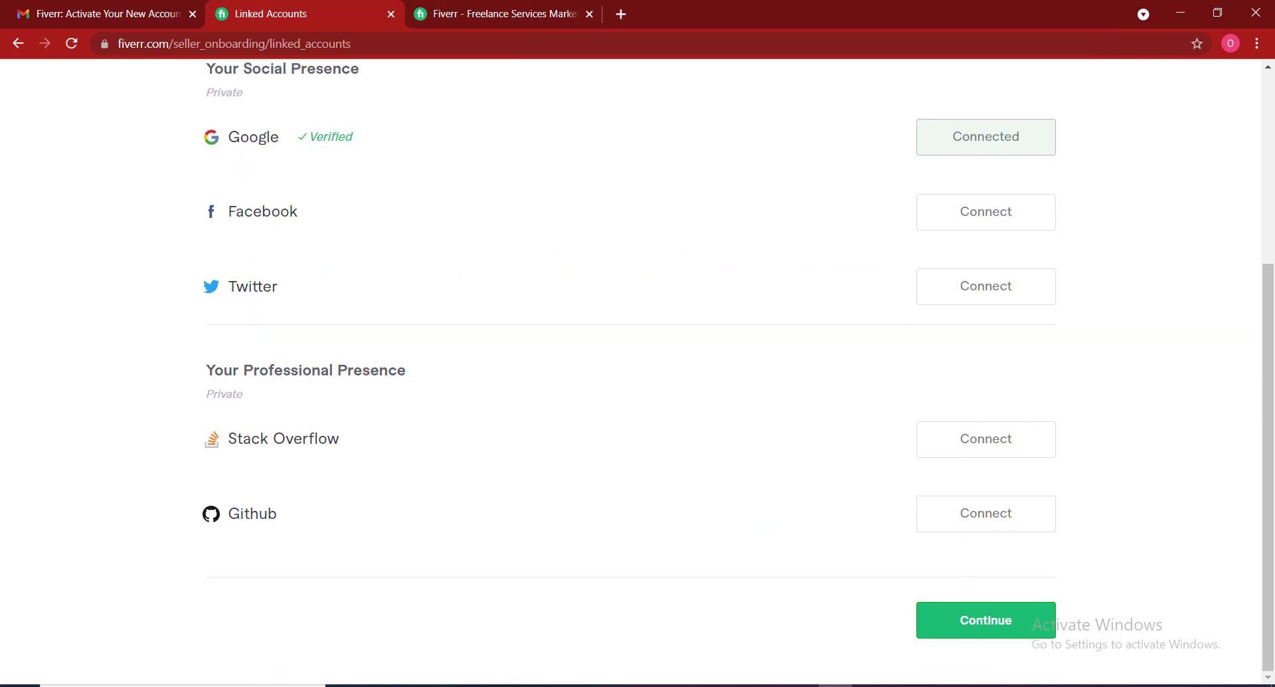
scroll(638, 372, up, 4)
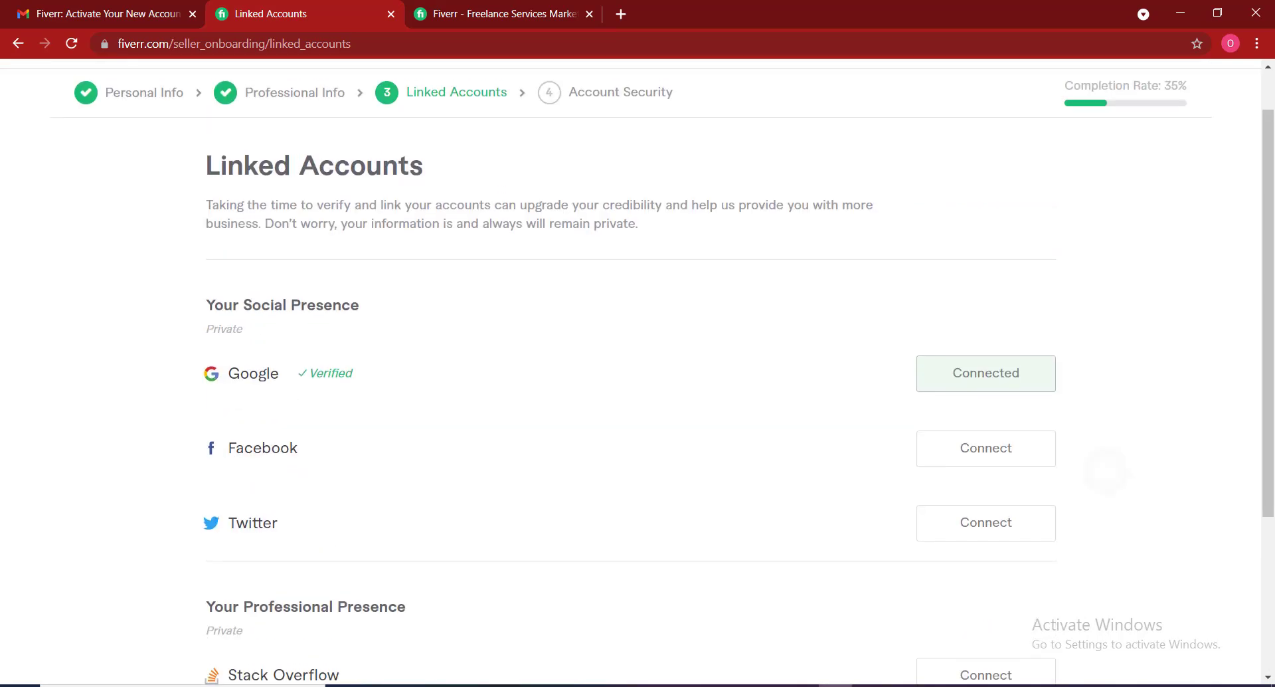
scroll(638, 372, down, 4)
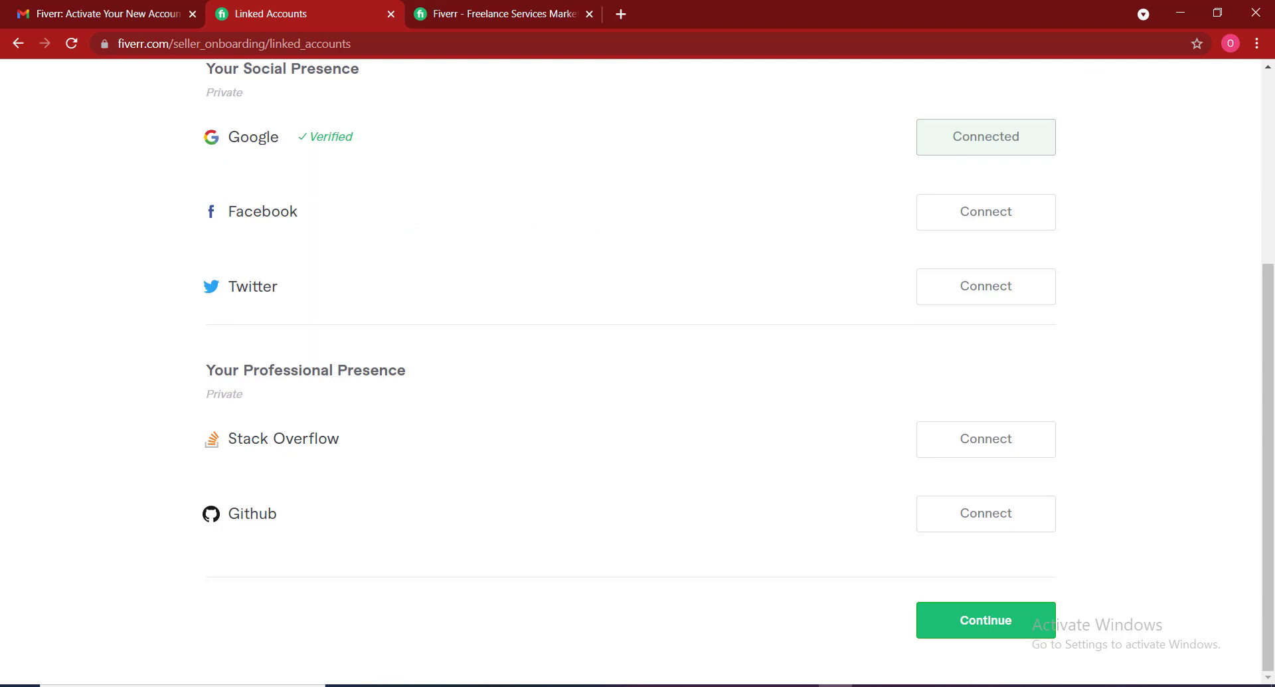
click(986, 620)
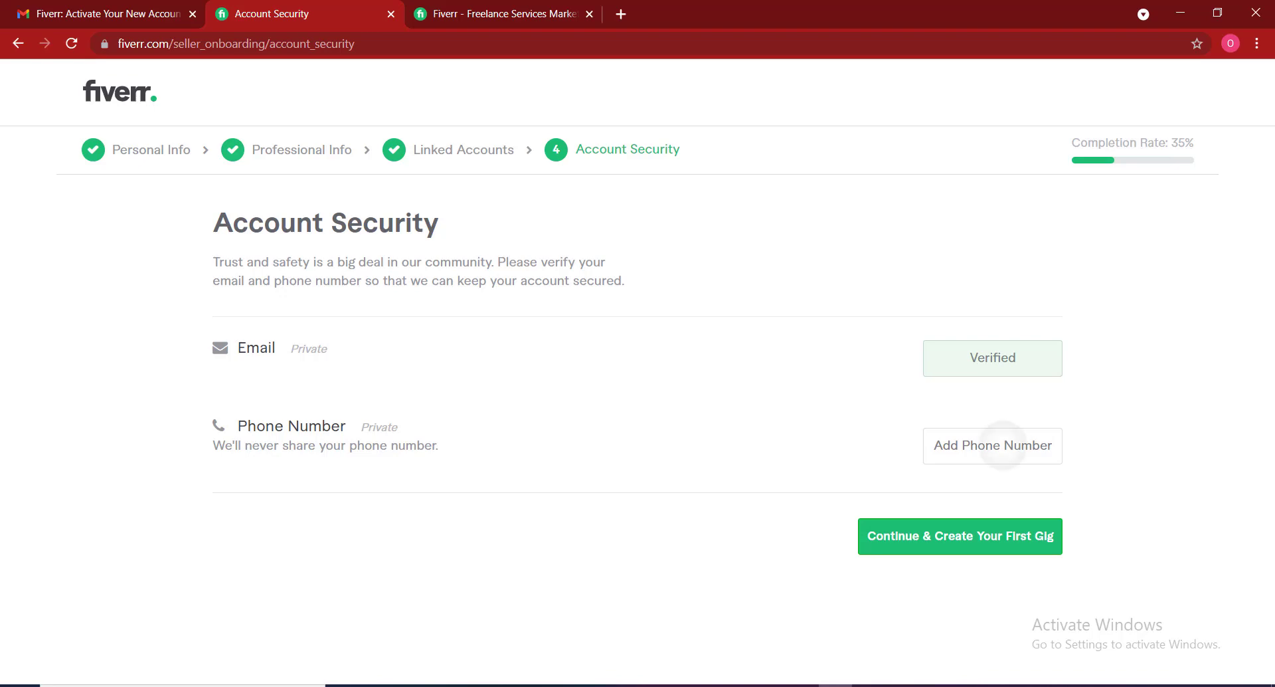
Add a phone number with Nigeria as its country
click(993, 445)
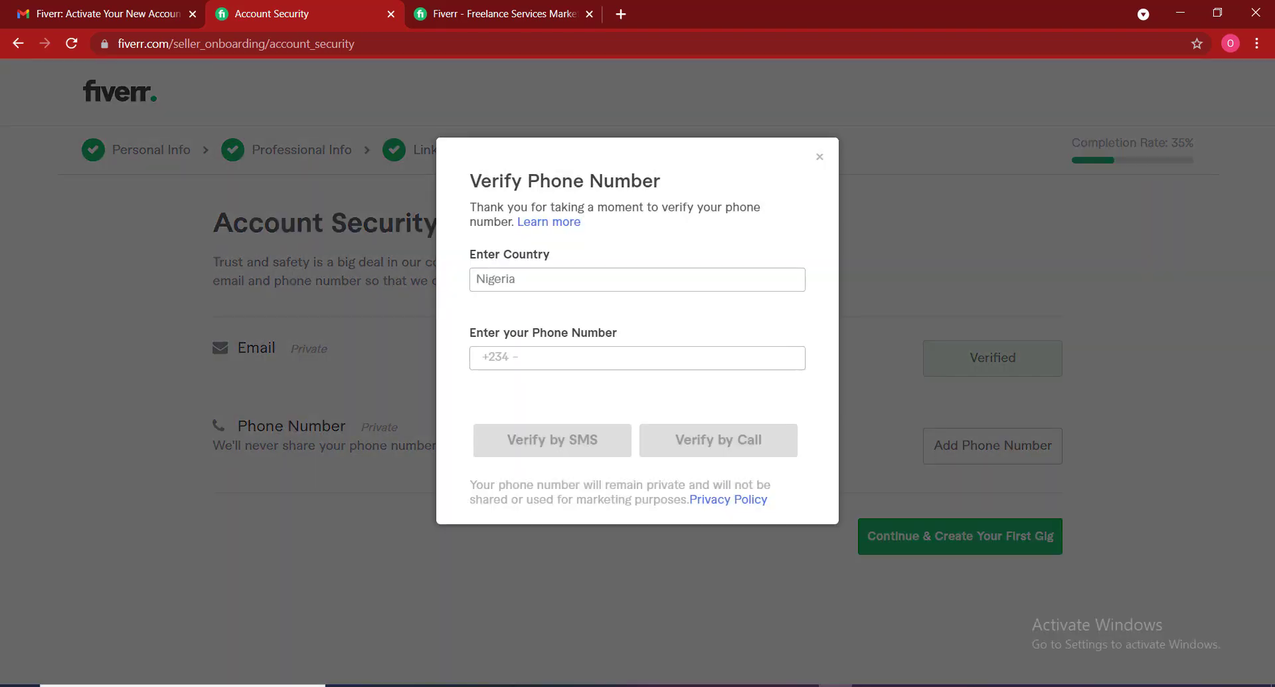
click(689, 280)
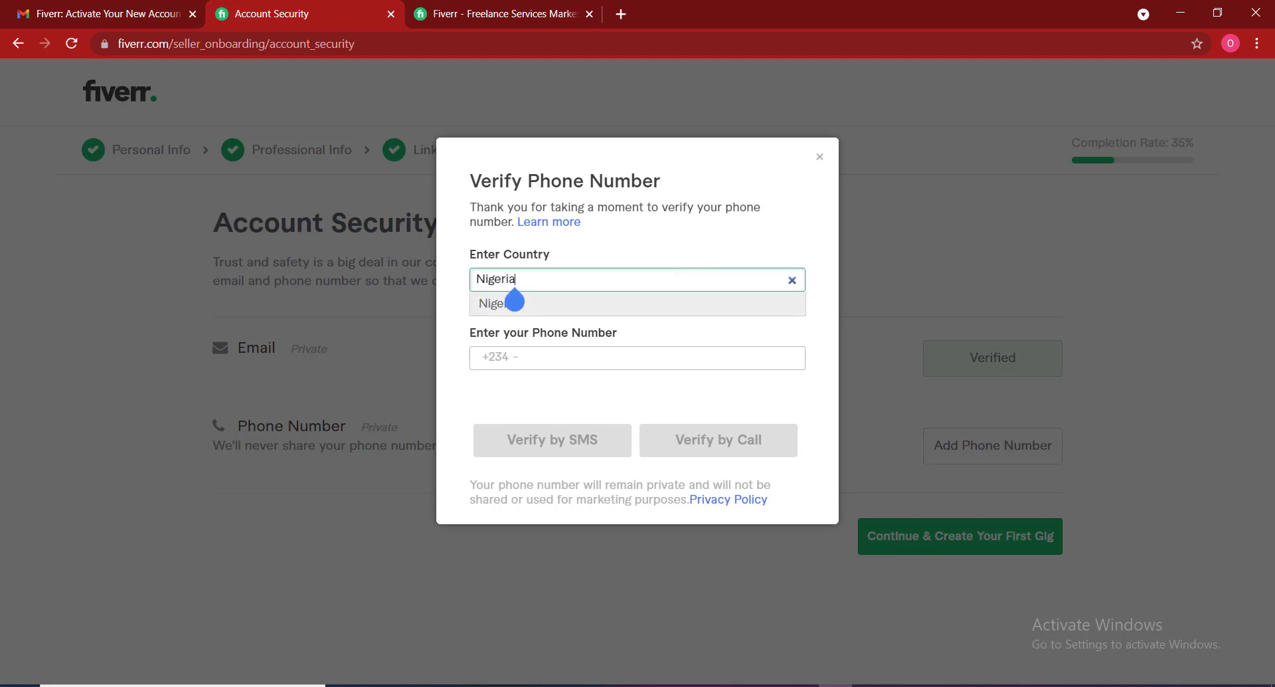
click(794, 395)
click(729, 360)
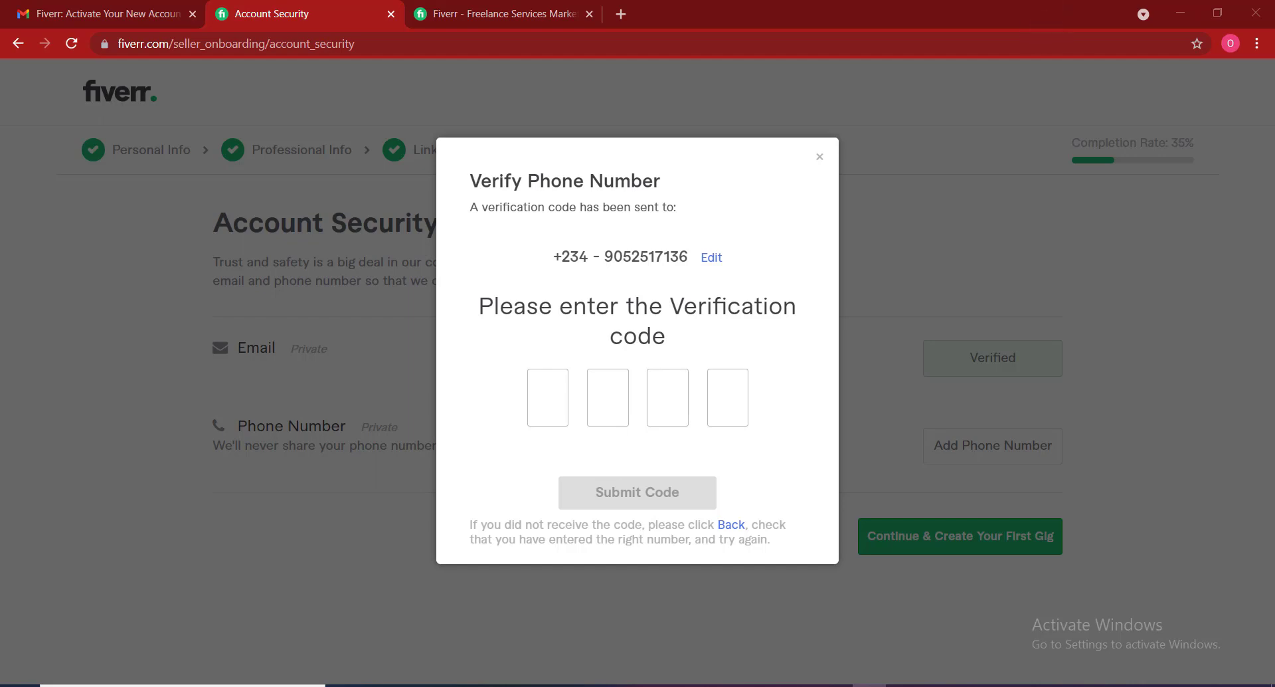
Submit the texted verification code and acknowledge the confirmation
click(548, 397)
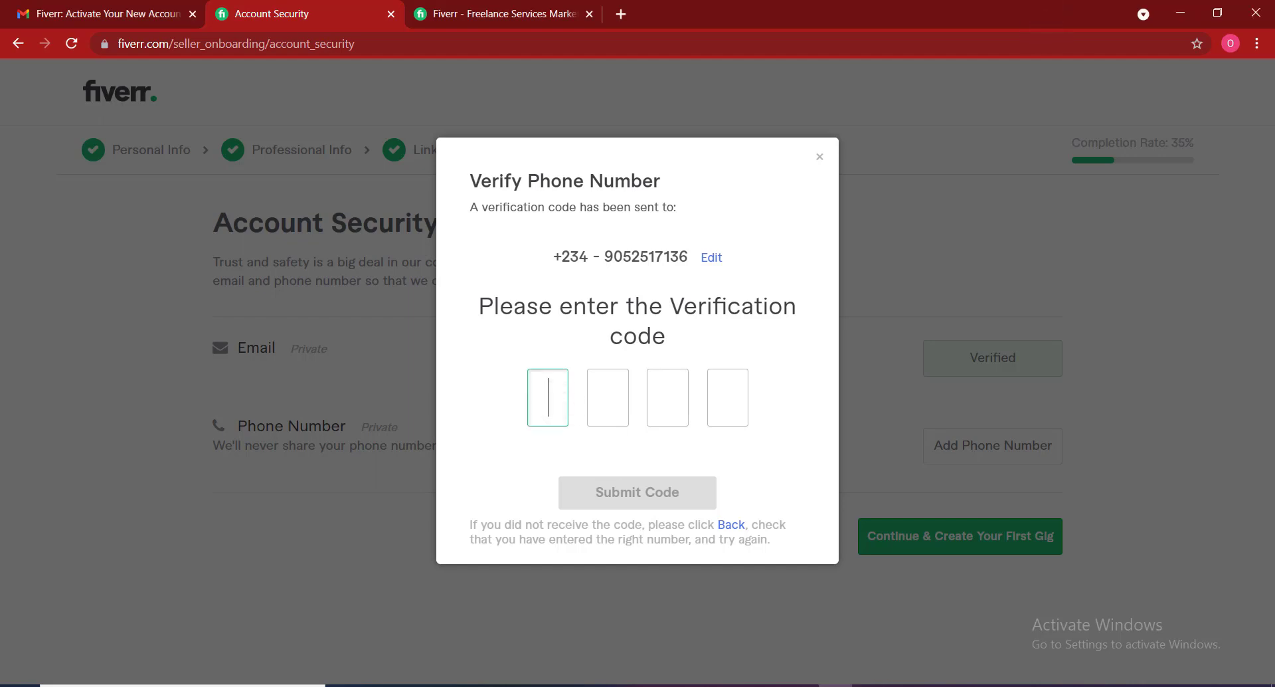
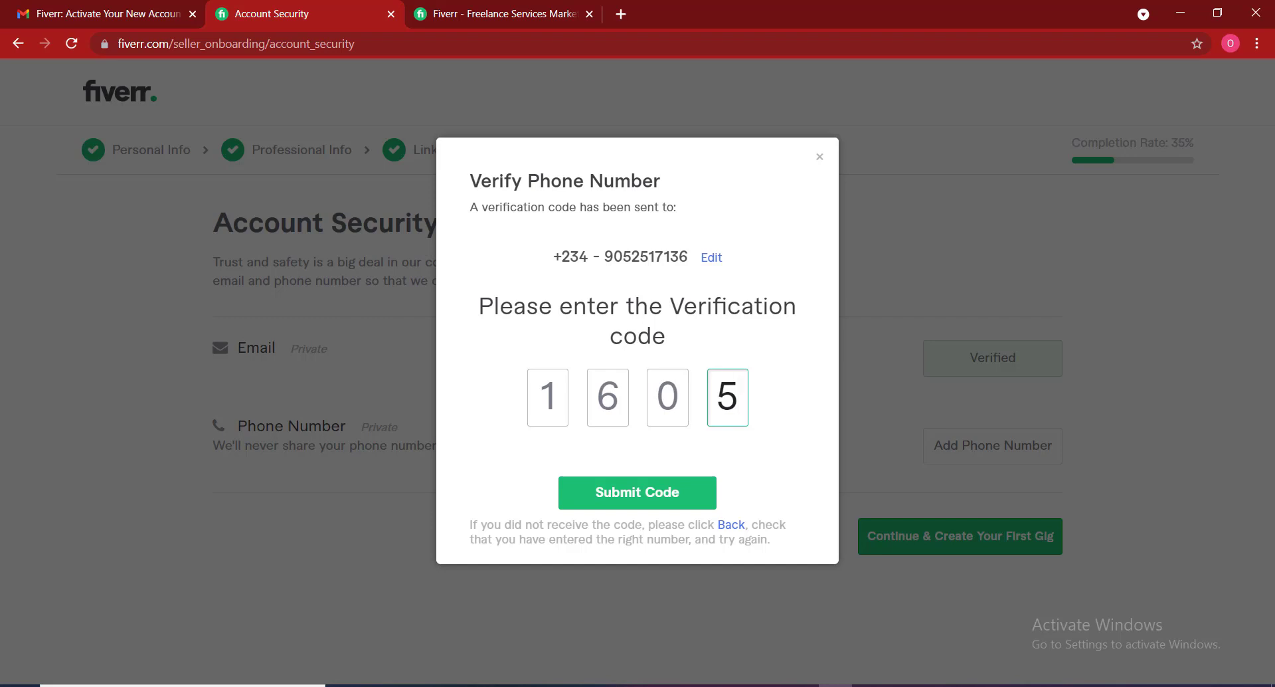
key(Return)
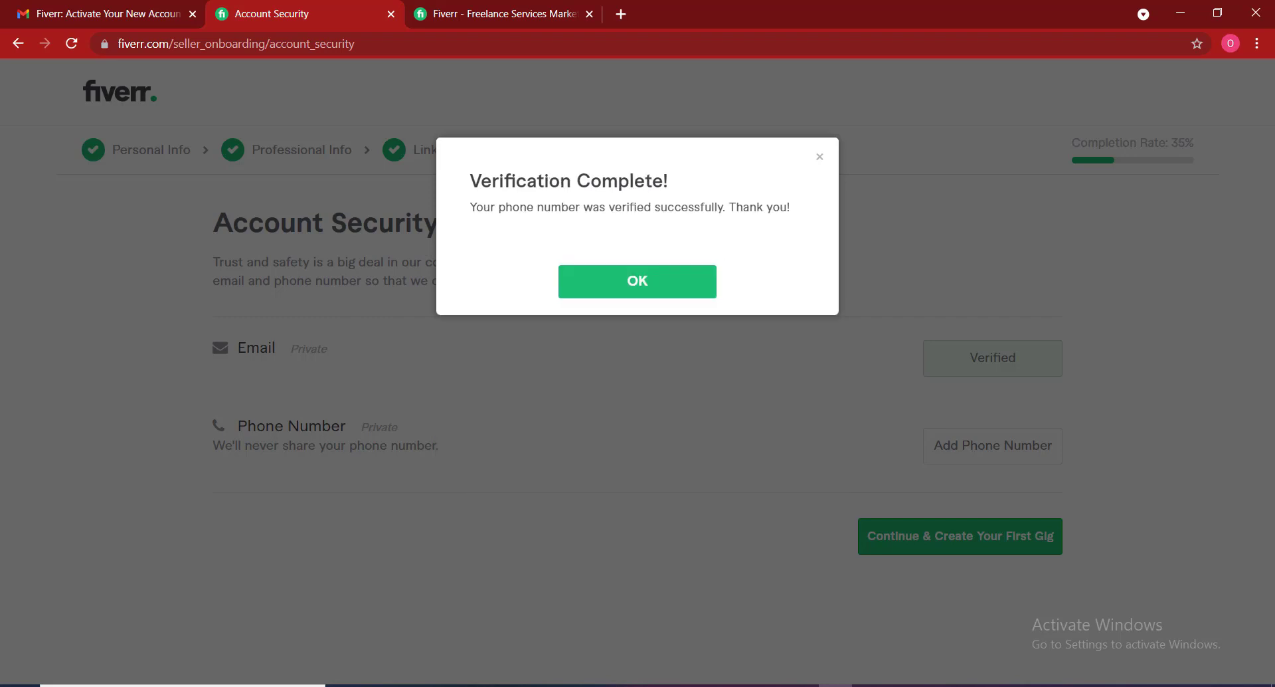
click(672, 296)
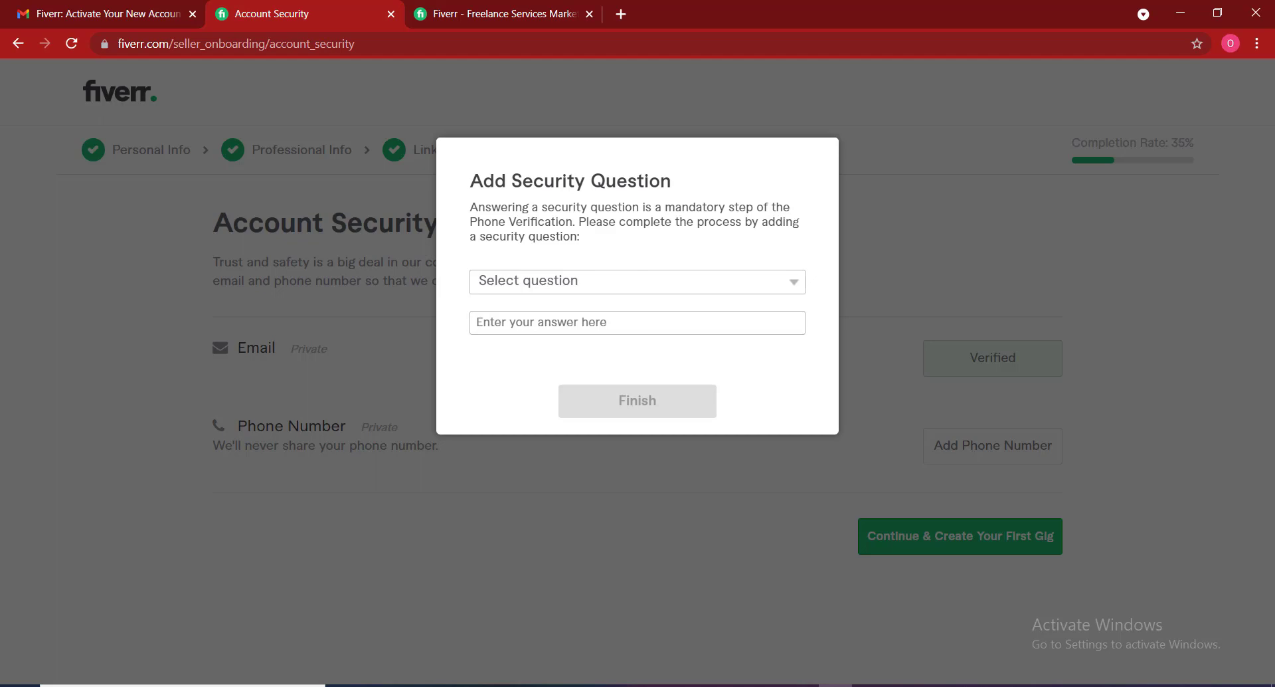
Choose 'What was your childhood nickname?', enter the answer, and confirm both prompts
click(638, 282)
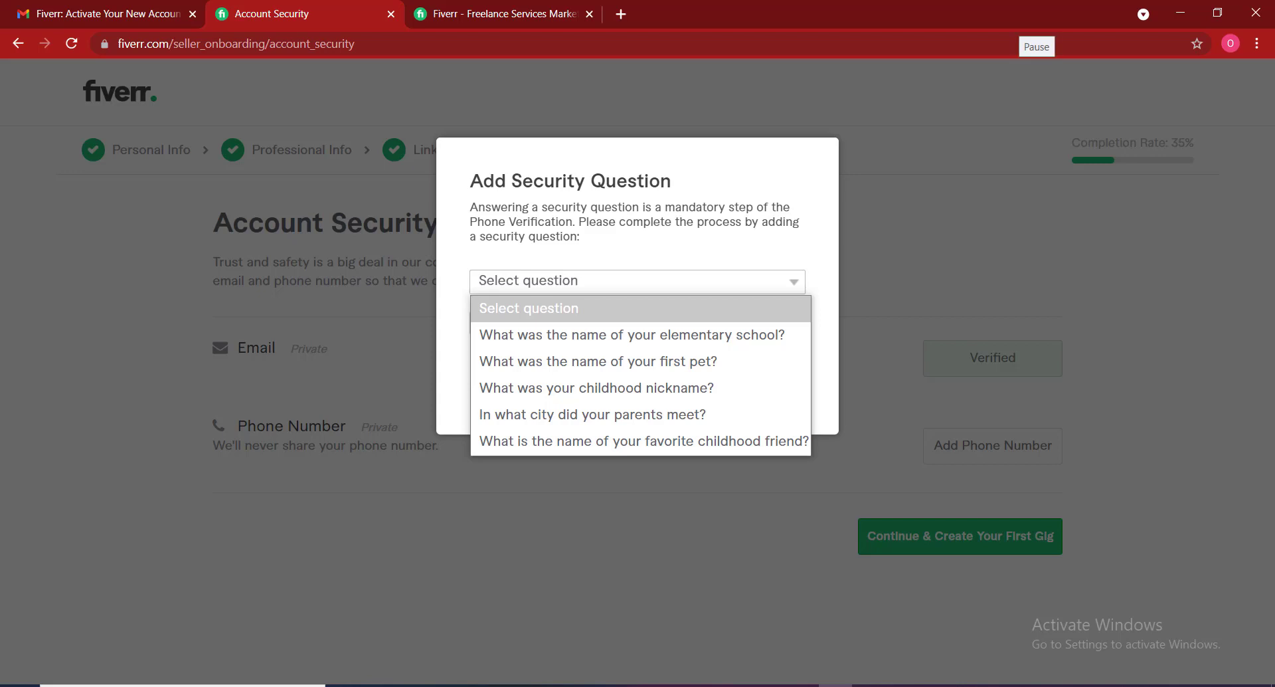
click(711, 388)
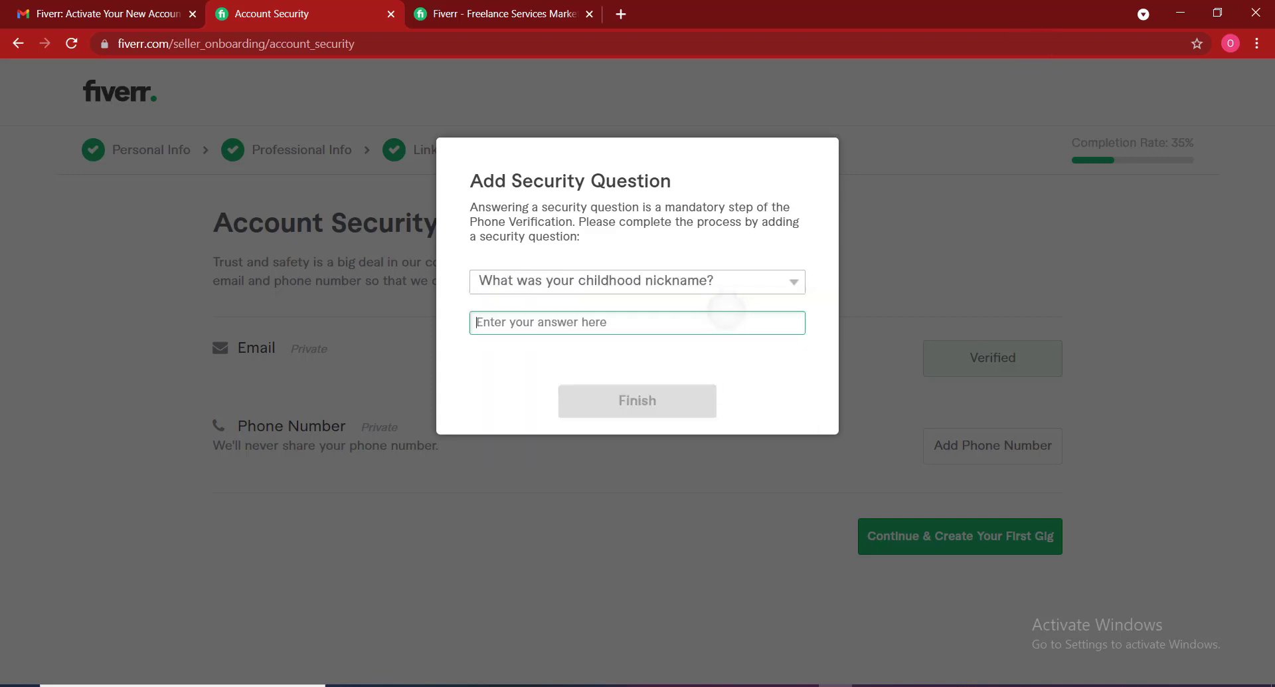
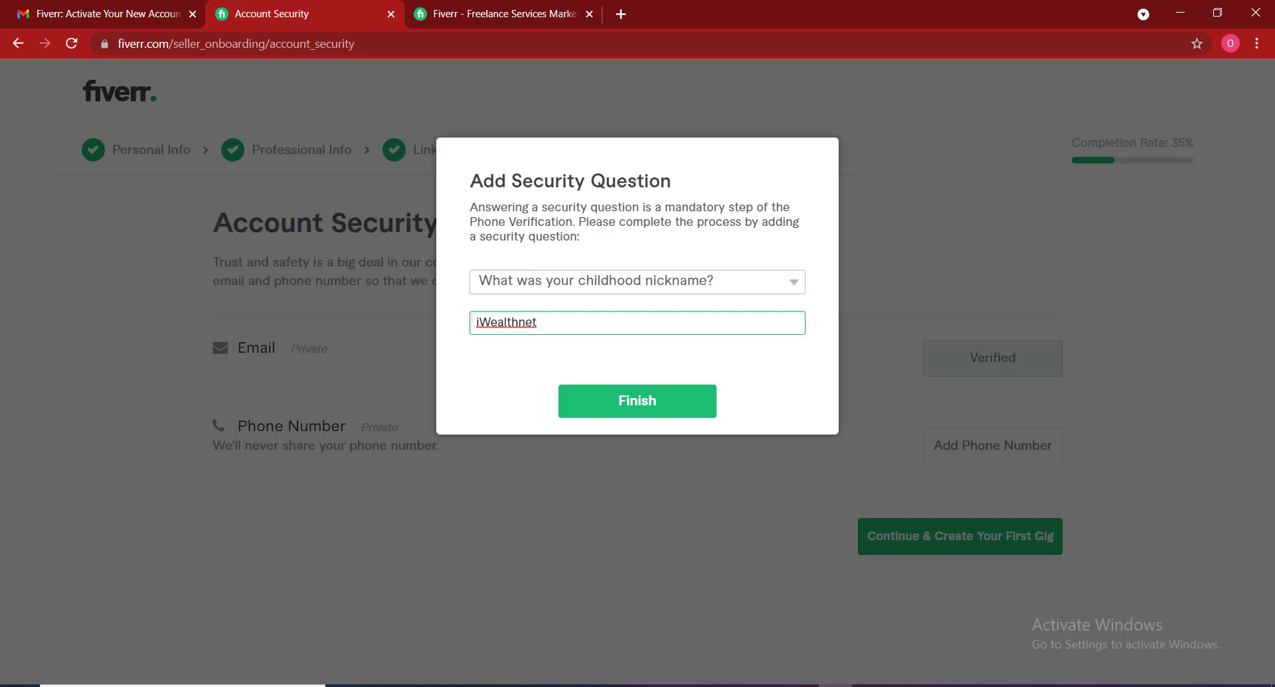
key(Return)
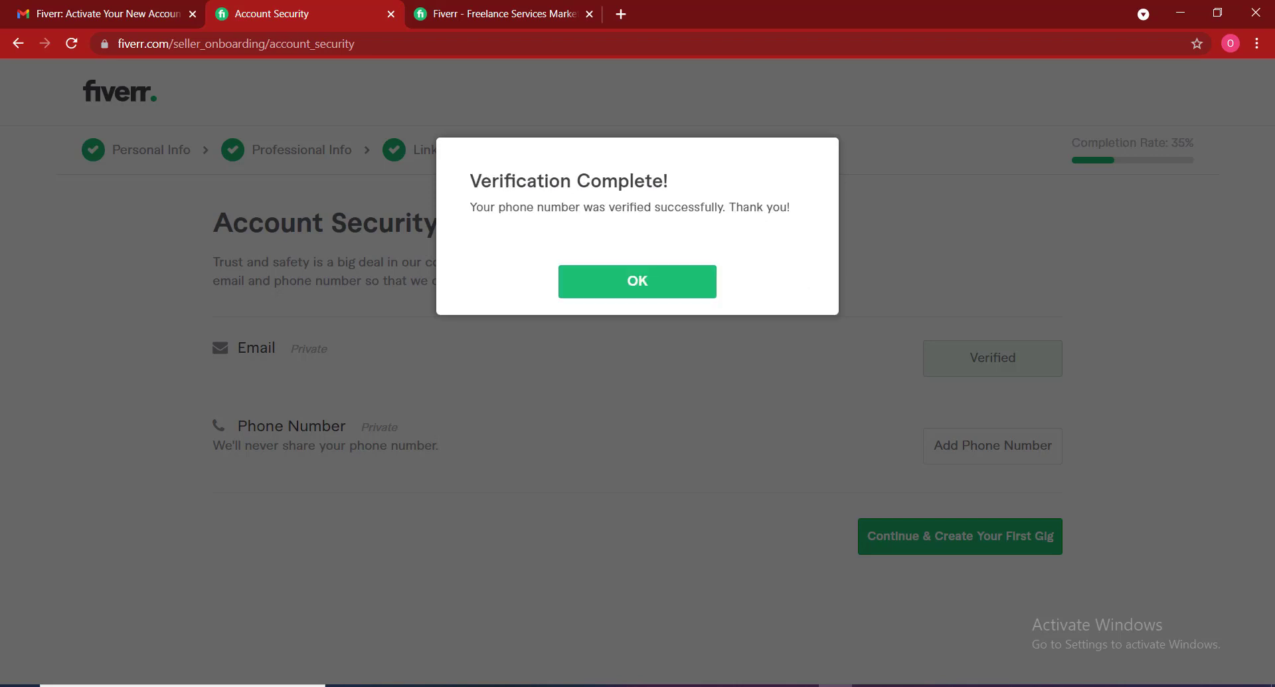
key(Return)
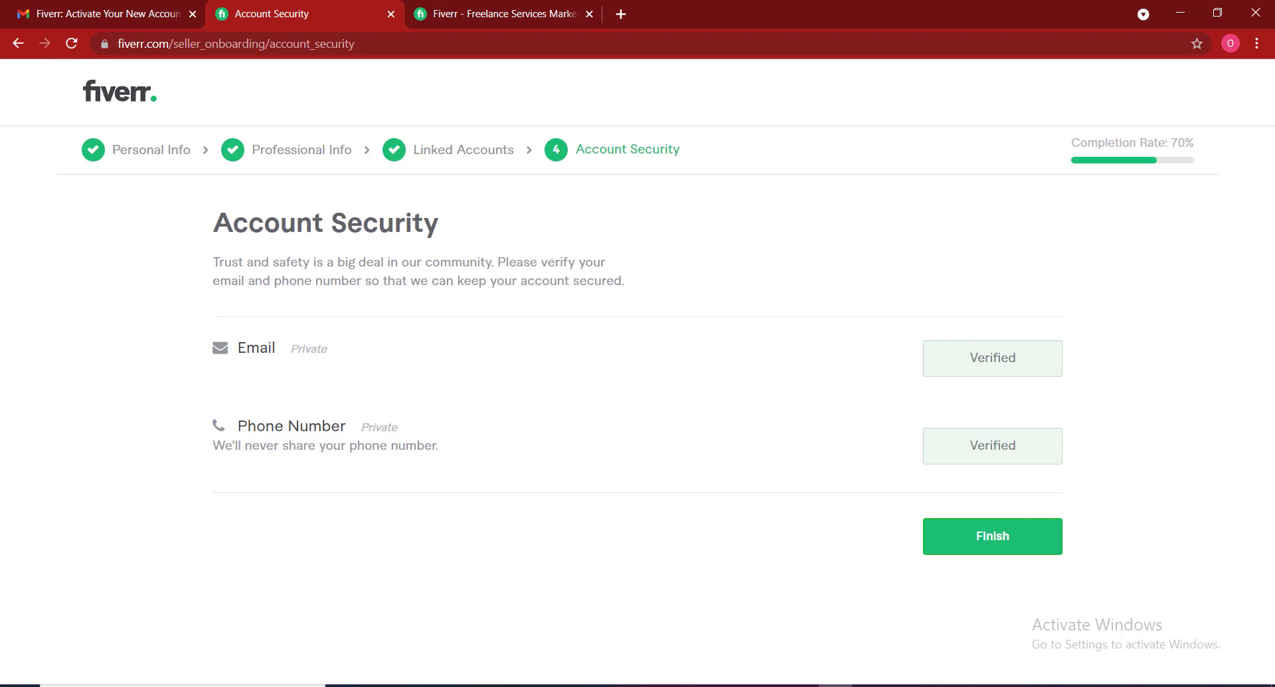
Finish Account Security, open the free course link in a new tab, and close All Done
click(993, 536)
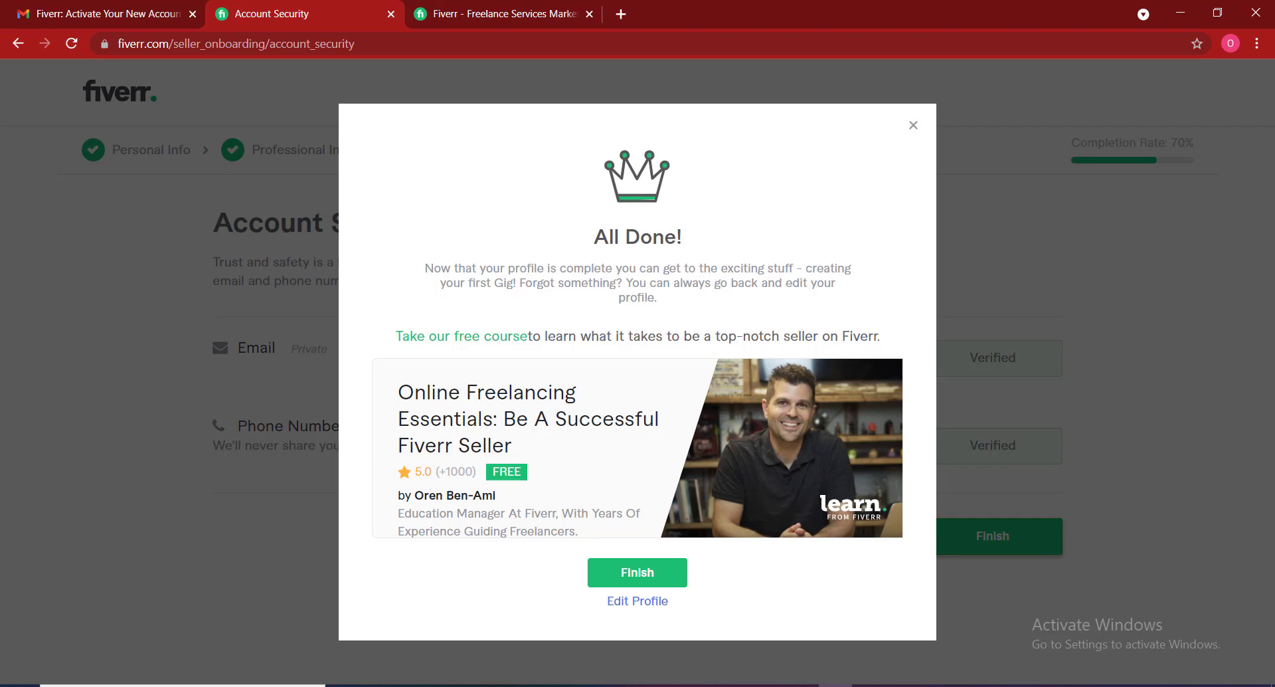
click(467, 336)
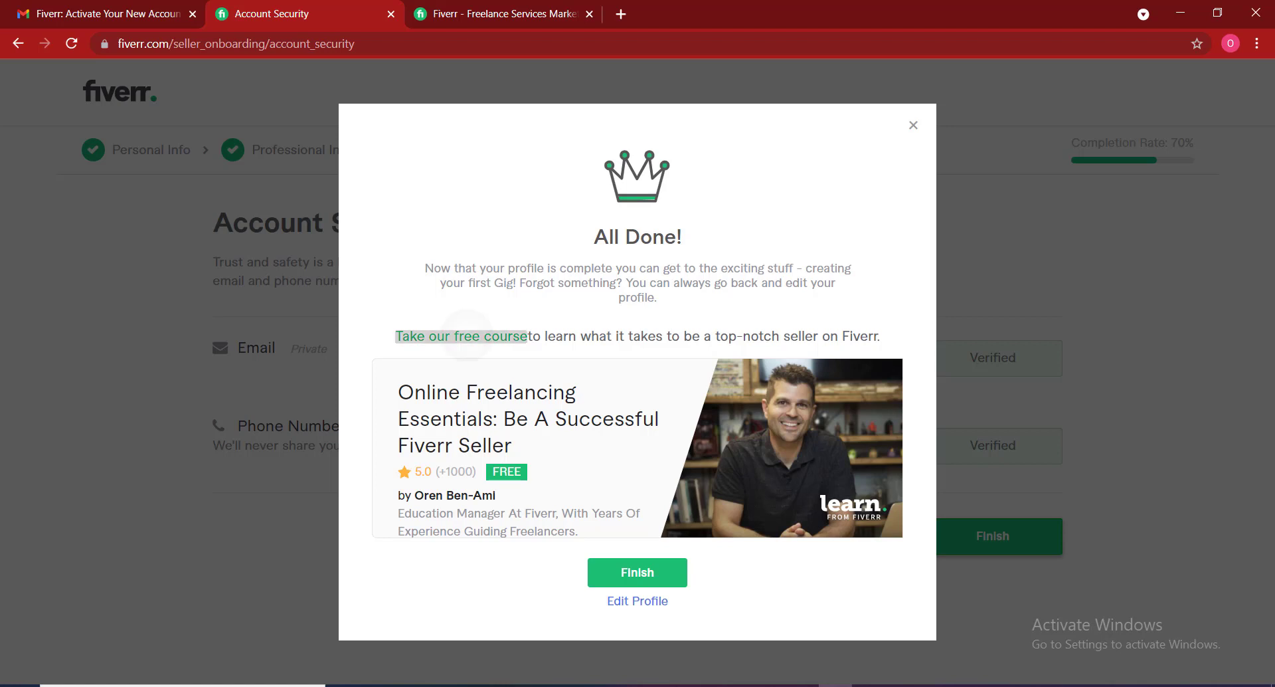
right_click(469, 336)
click(504, 348)
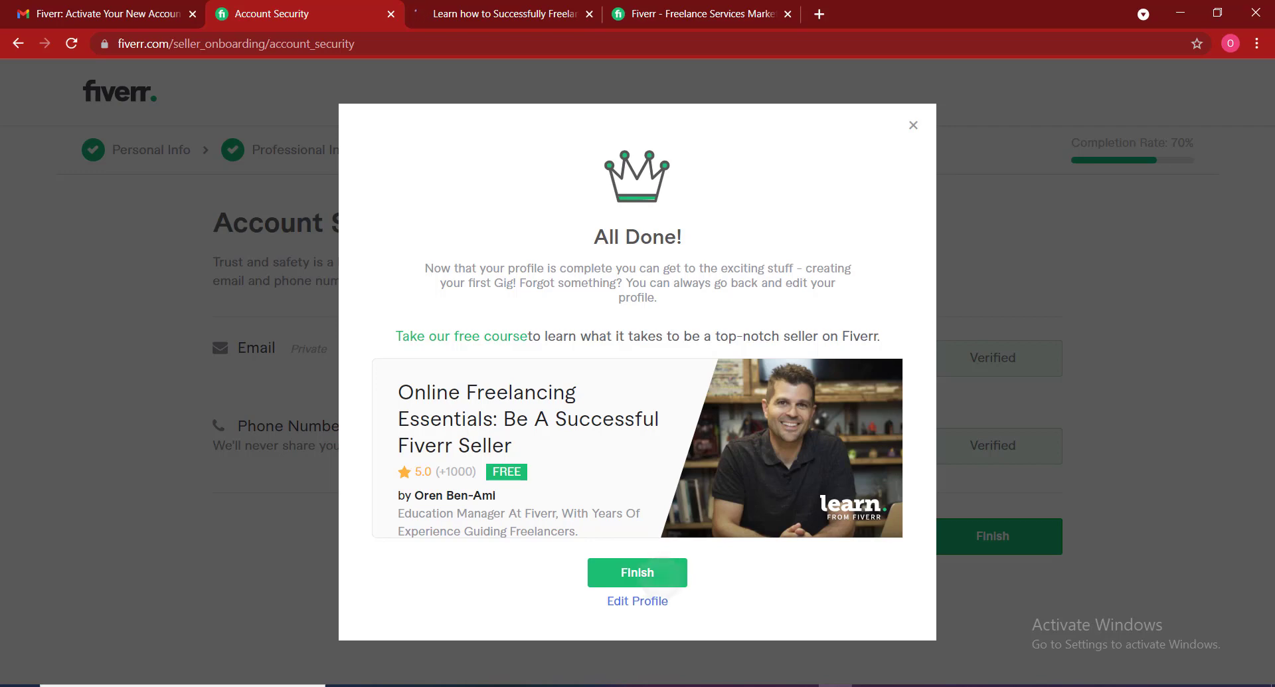
click(645, 584)
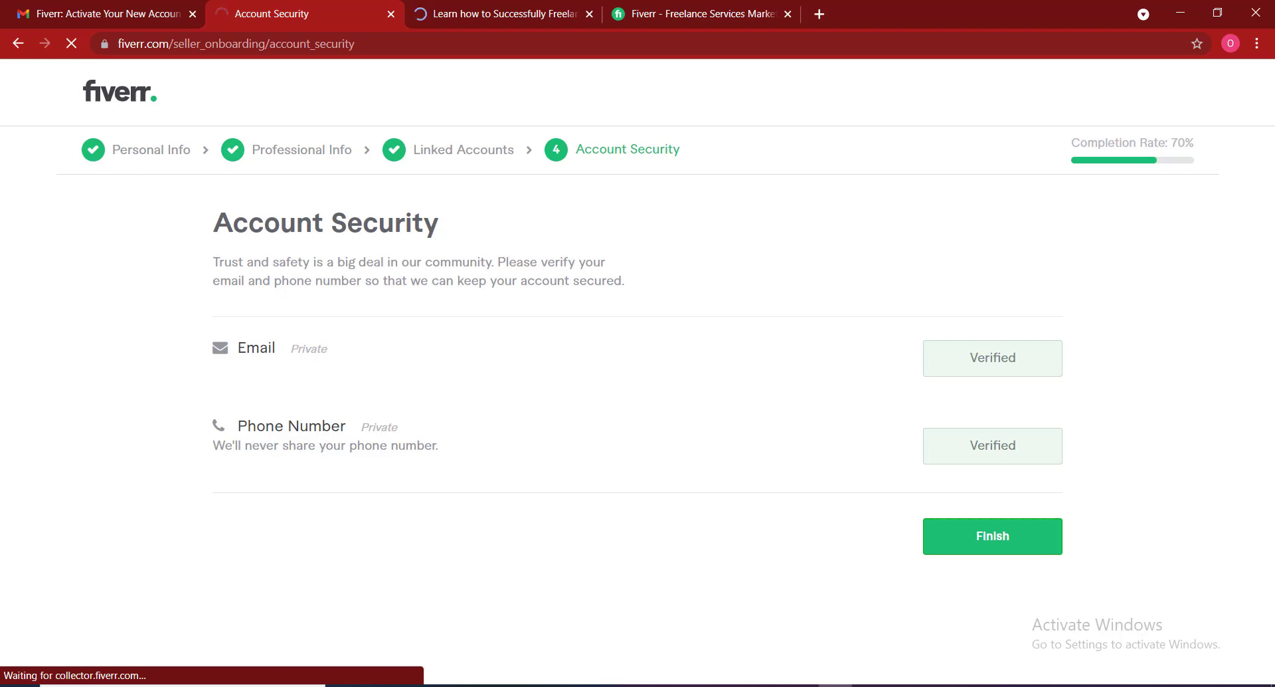